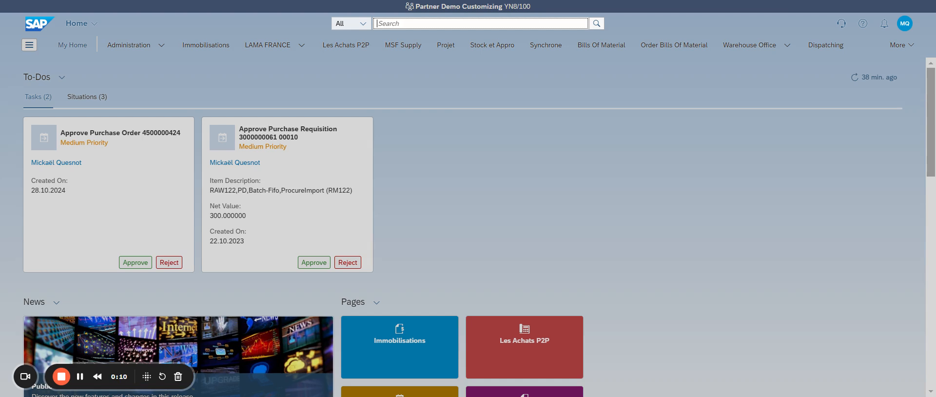
Sign in with a phone notification request, opting to stay signed in and not be shown the prompt again
left_click(425, 1)
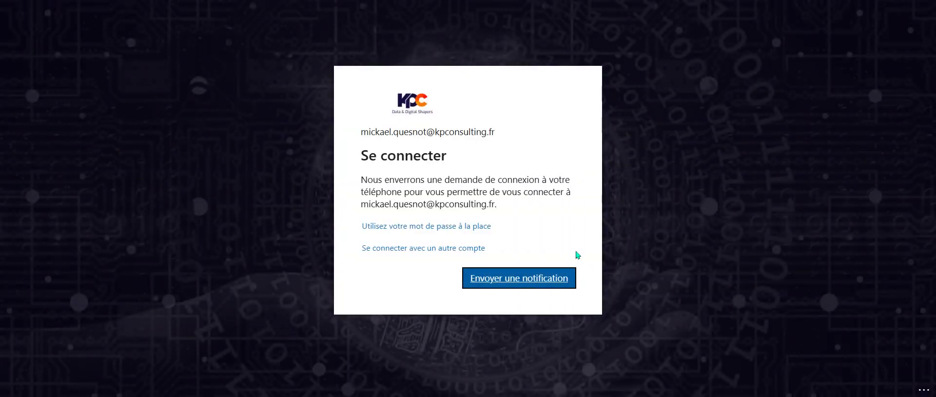
left_click(569, 273)
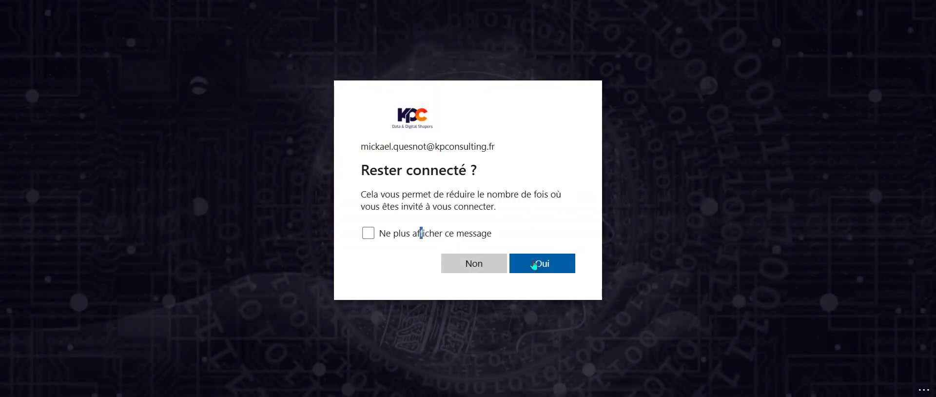
left_click(396, 234)
left_click(542, 263)
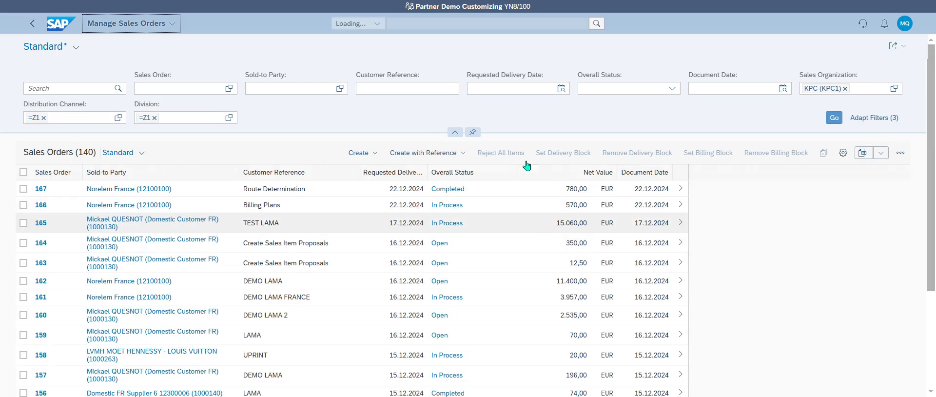
Start a new standard order from the sales order list using Create Sales Order - VA01
left_click(376, 156)
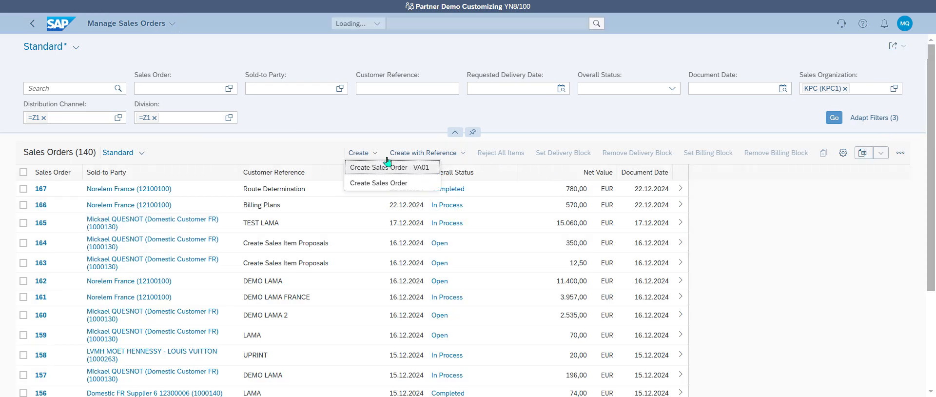
left_click(574, 223)
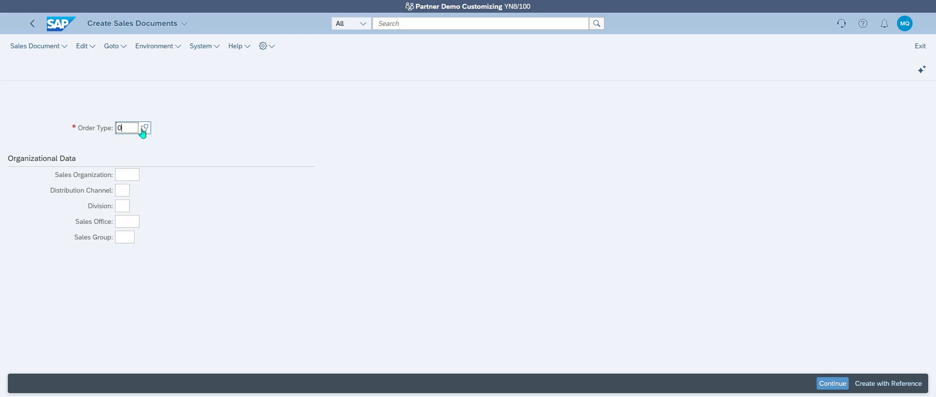
key("Return")
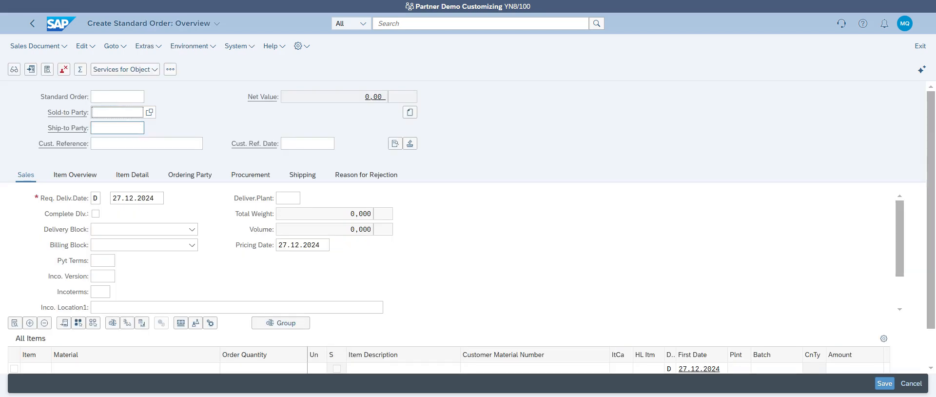
Assign Norelem France as sold-to and ship-to party, using sales area KPC1 / Z1 / Z1
type("norel")
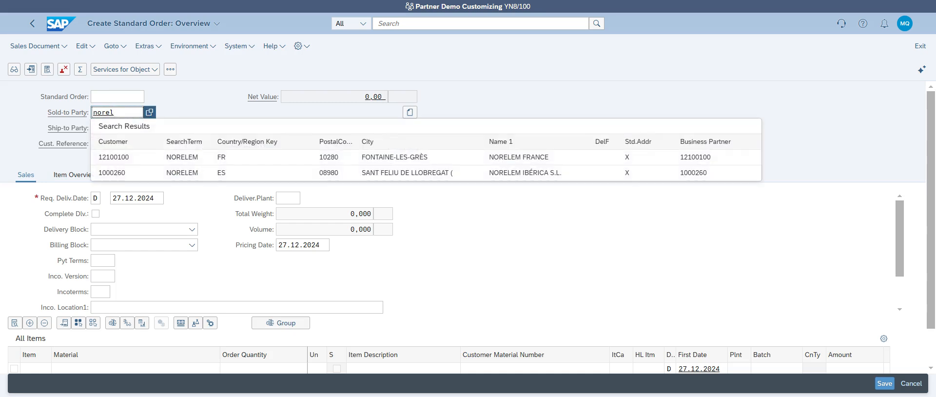
left_click(137, 157)
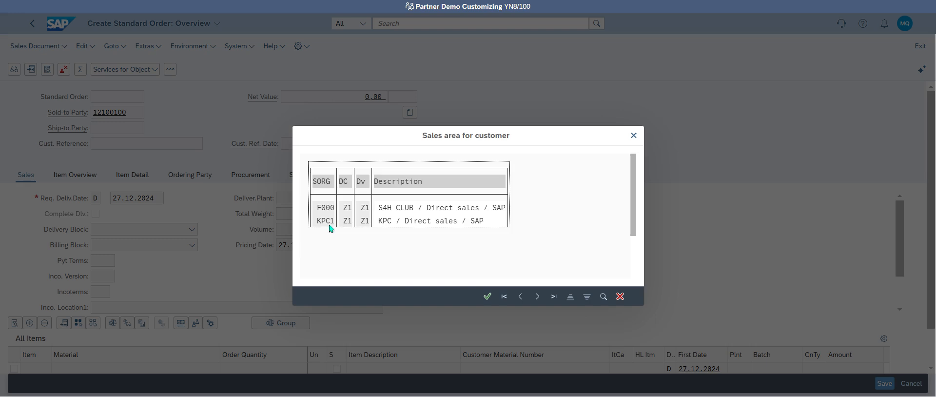
left_click(328, 223)
double_click(328, 221)
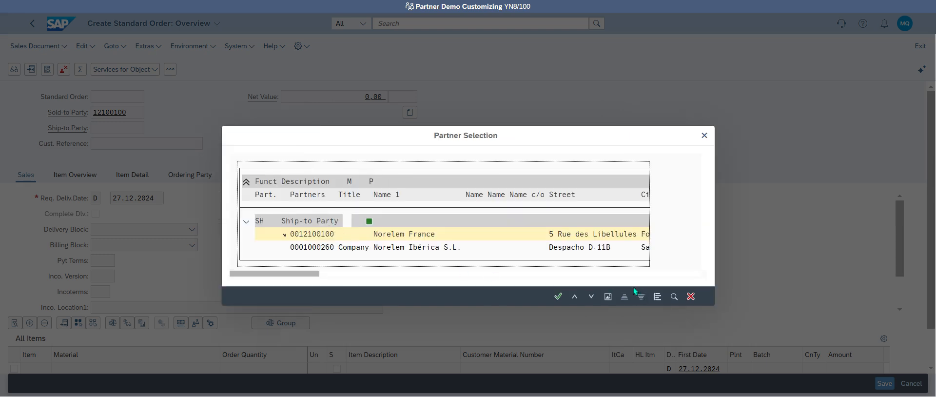
left_click(556, 296)
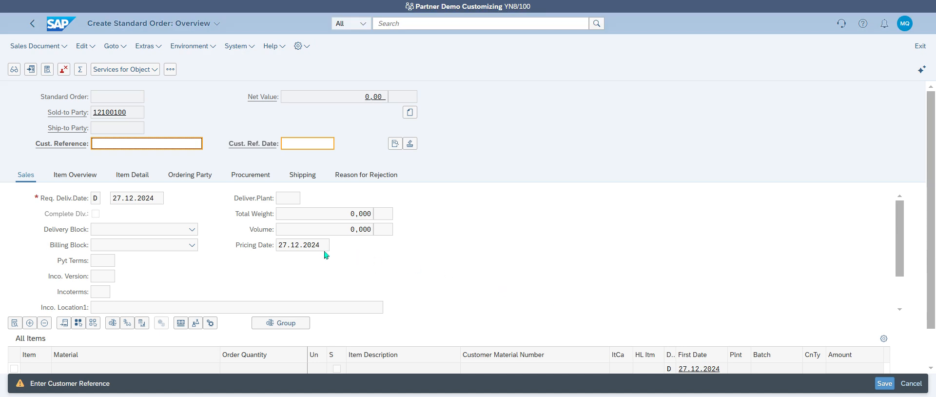
Set the customer reference to HO and add an item for material 389 with order quantity 1
type("HO")
key("Return")
scroll(391, 250, "down", 5)
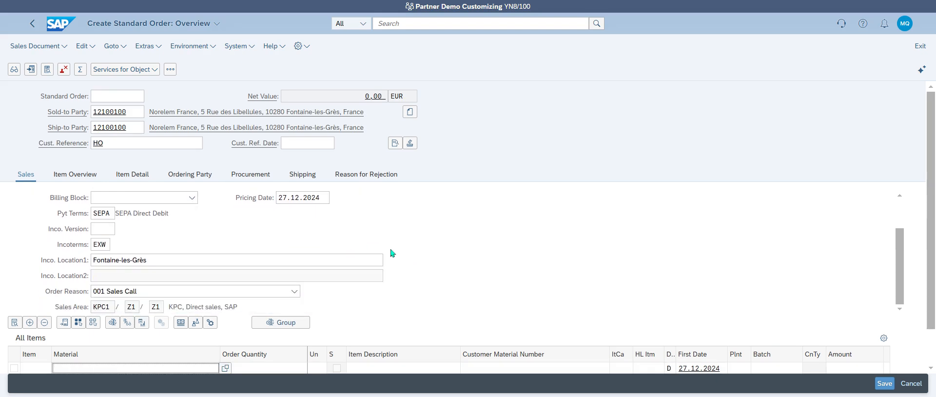
type("389")
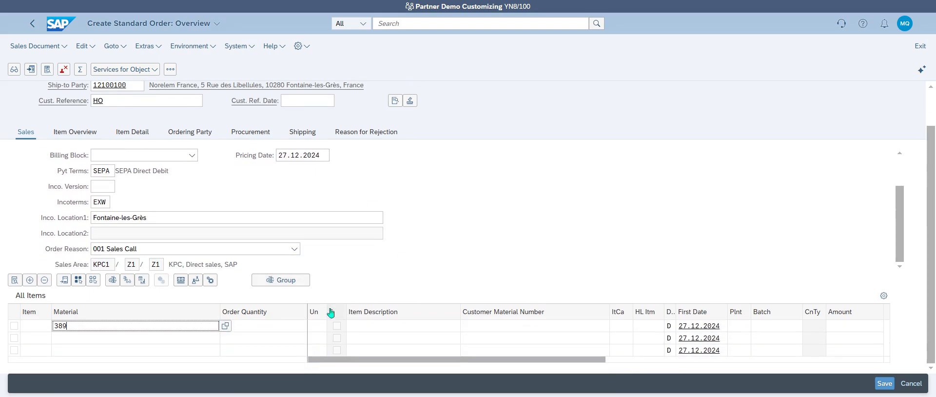
key("Return")
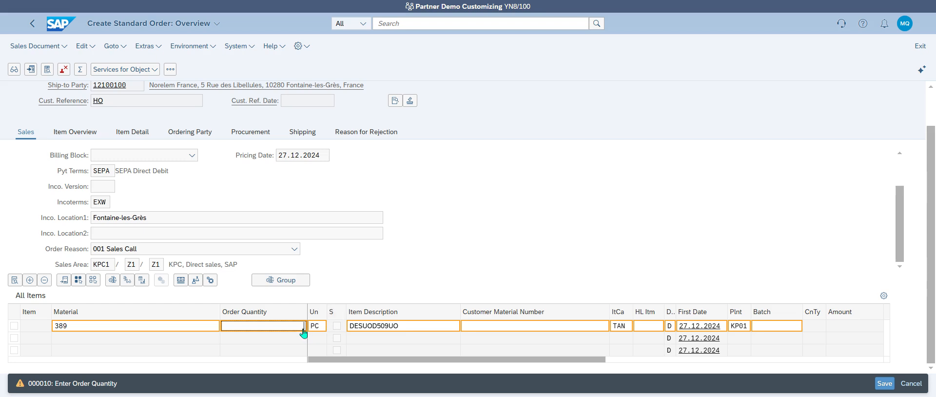
type("1")
key("Return")
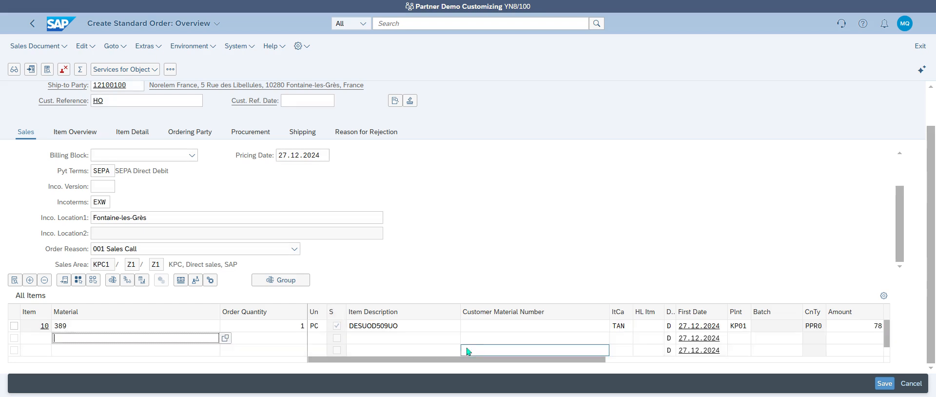
Change the plant of item 10 to F010 (S4H CLUB)
double_click(741, 327)
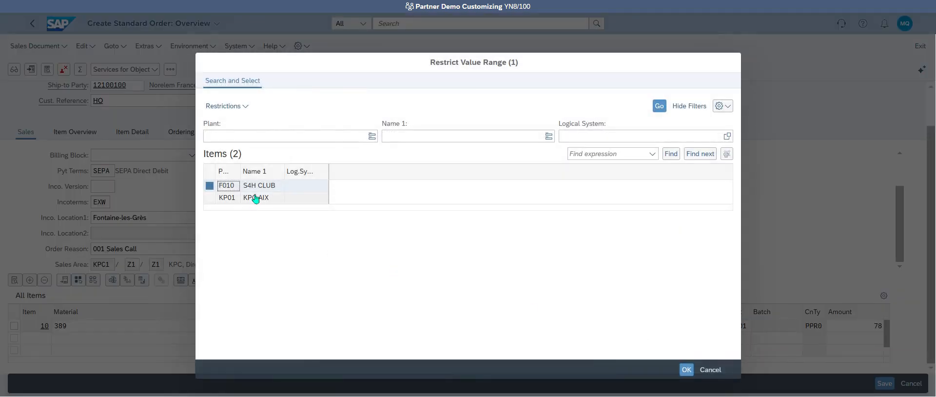
double_click(253, 185)
key("Return")
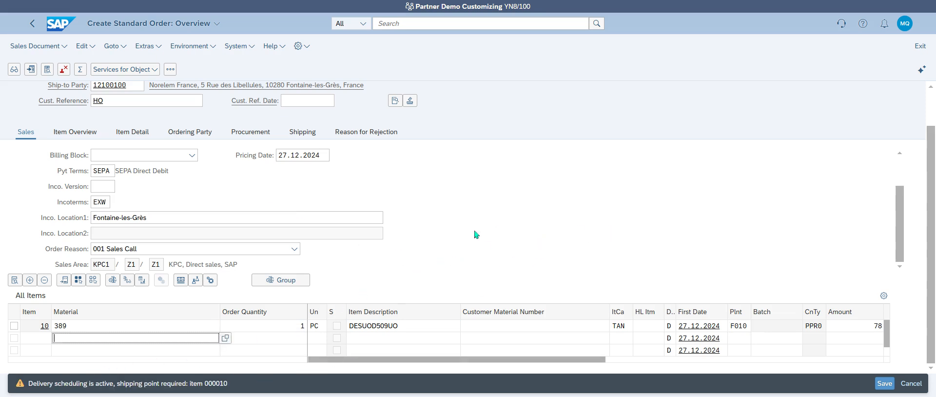
Try to assign shipping point F010 in the shipping details of item 10
left_click(14, 325)
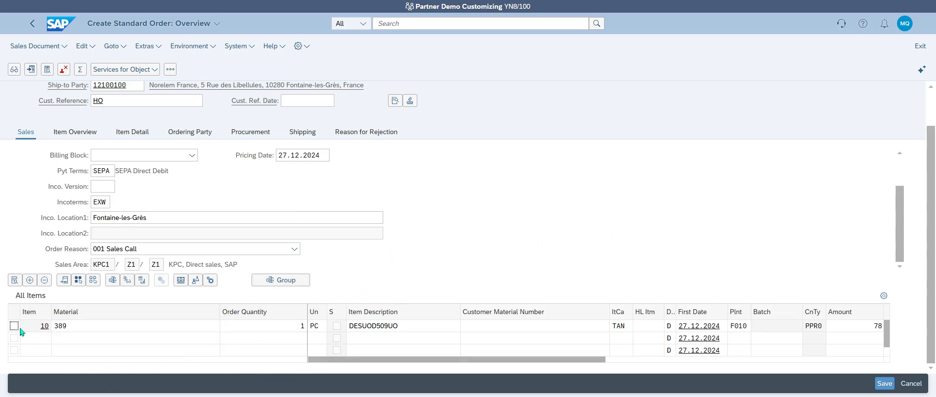
left_click(15, 280)
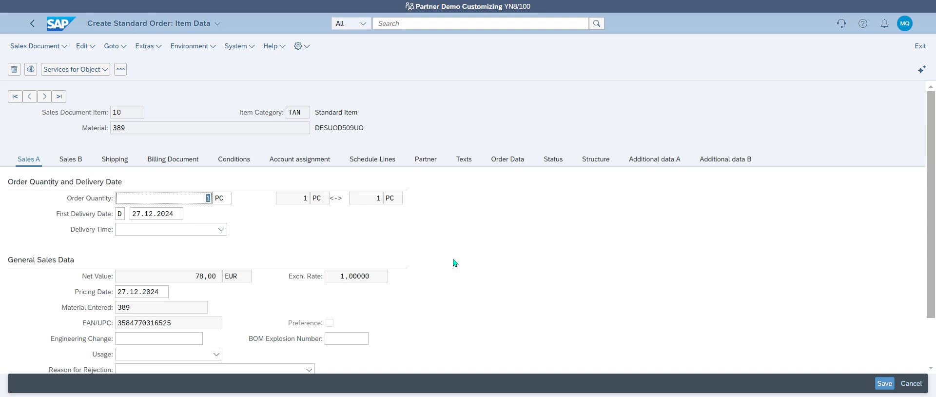
left_click(122, 163)
left_click(127, 276)
left_click(140, 276)
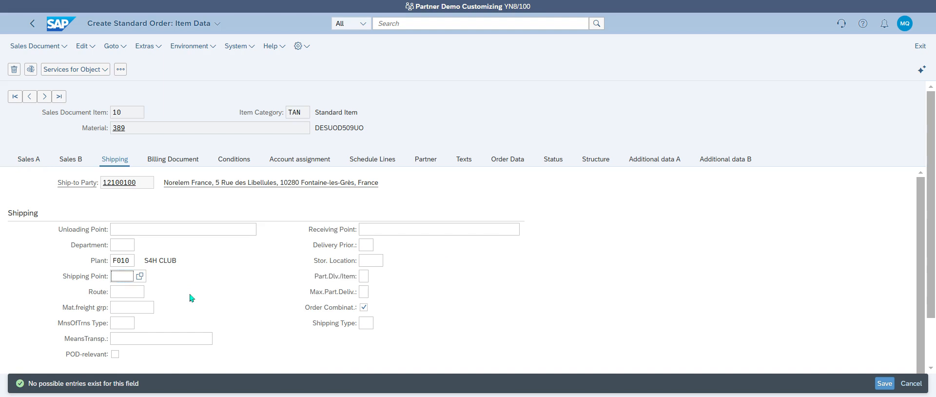
type("F010")
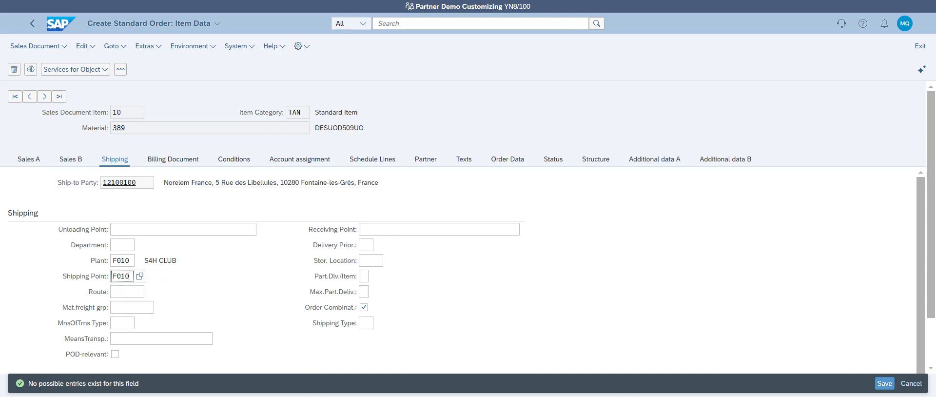
key("Return")
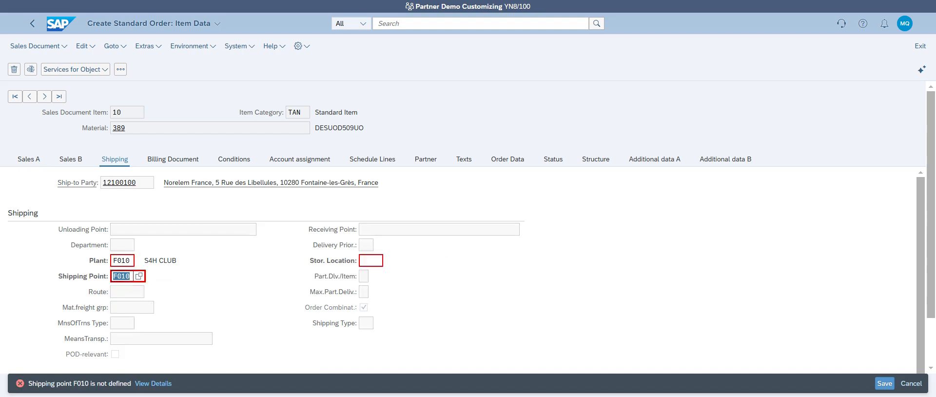
Examine the detailed explanation of the shipping point error, including its message number, and close it
left_click(153, 384)
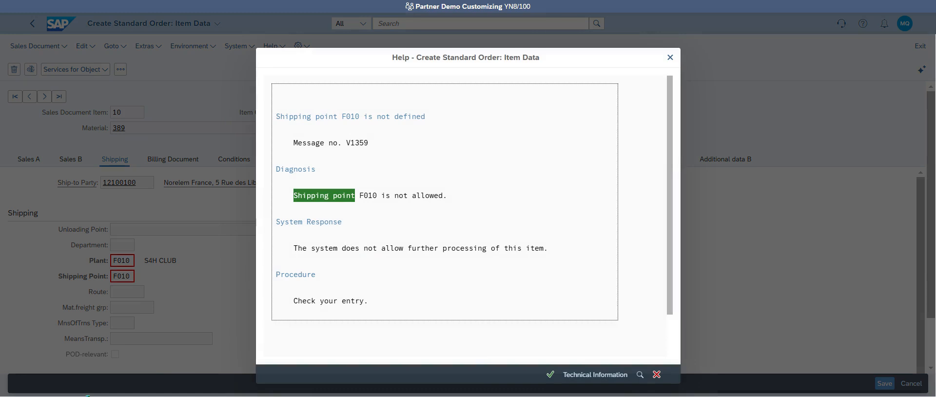
left_click(336, 145)
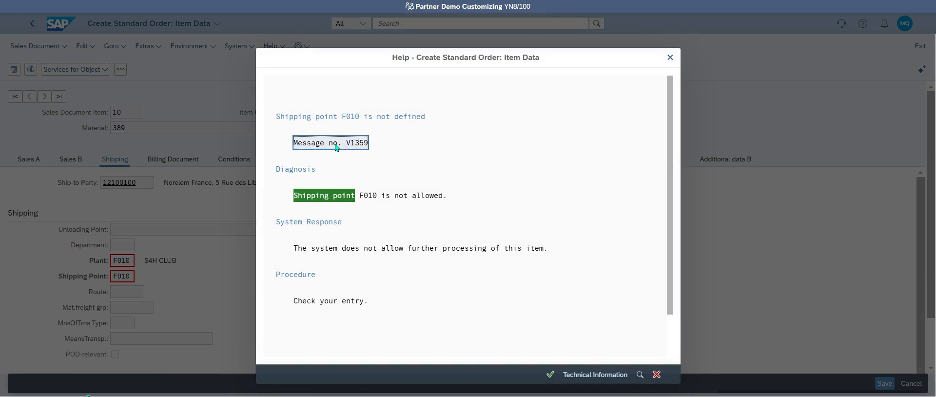
left_click(657, 374)
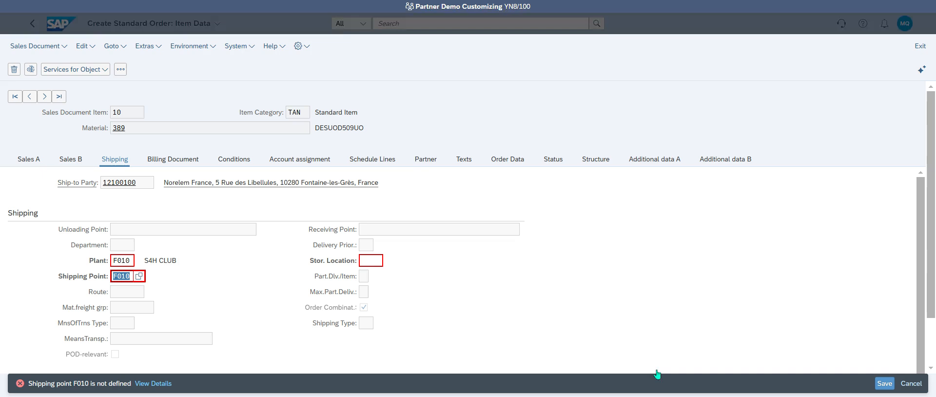
Set the personal F1 help display to Performance Assistant
left_click(279, 49)
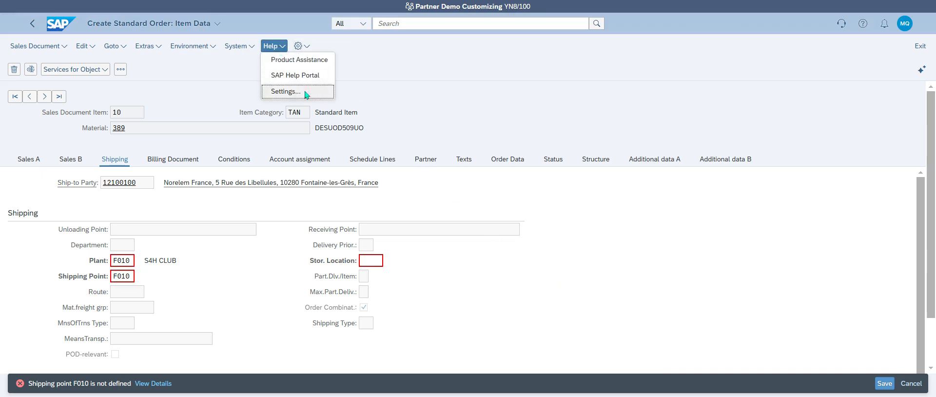
left_click(305, 92)
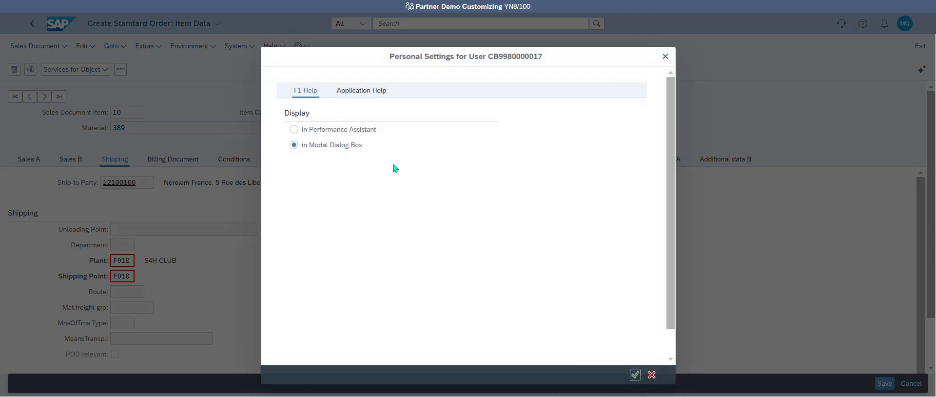
left_click(344, 136)
left_click(635, 375)
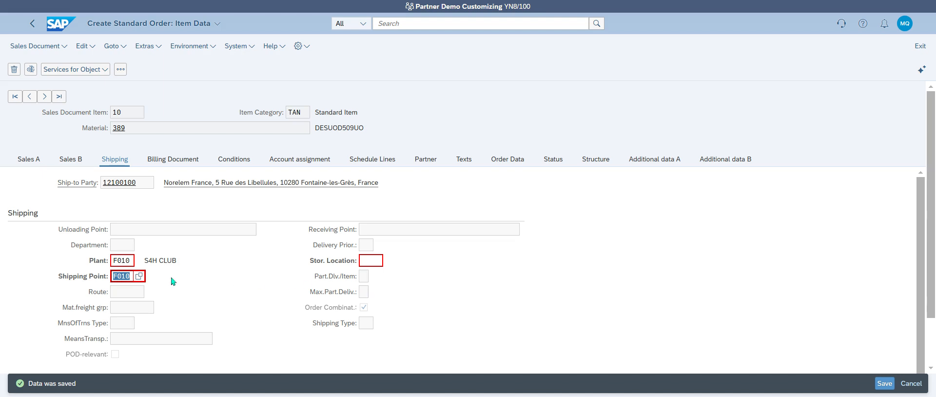
Revalidate the shipping point and examine the full error explanation in the Performance Assistant
key("Return")
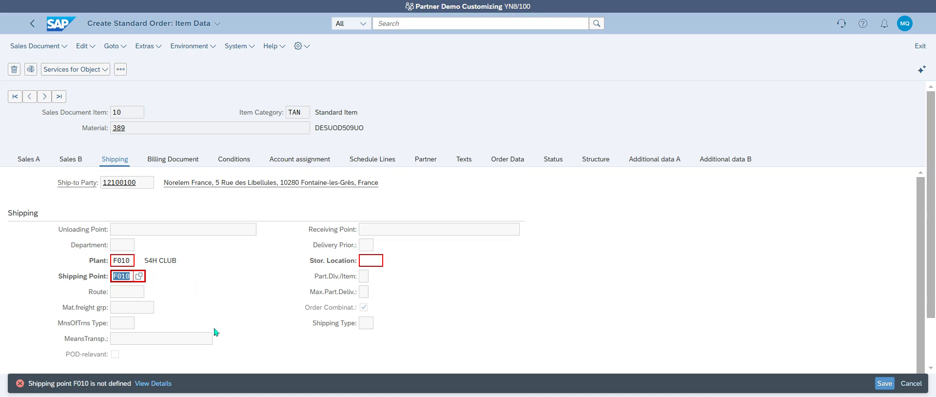
left_click(153, 383)
left_click_drag(413, 269, 303, 142)
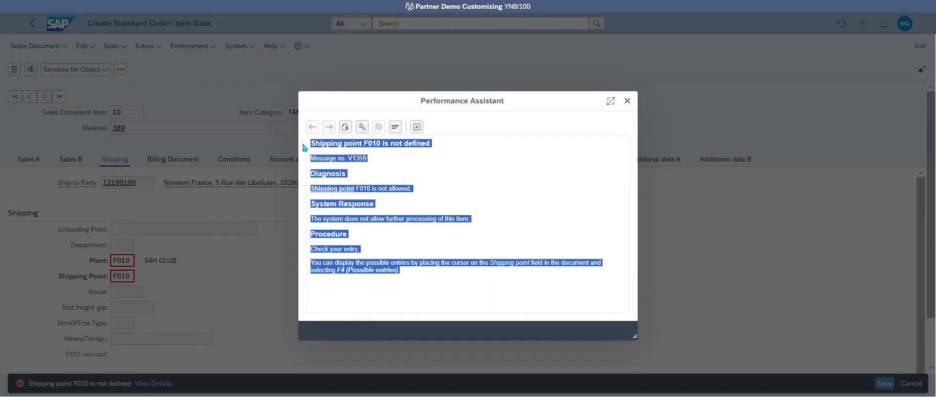
left_click(416, 127)
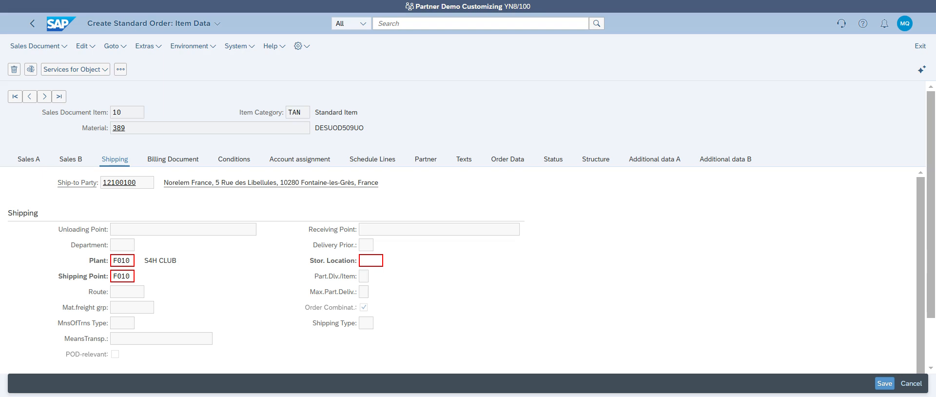
Clear the shipping point of item 10 and save the standard order
left_click(132, 277)
key("BackSpace")
key("Return")
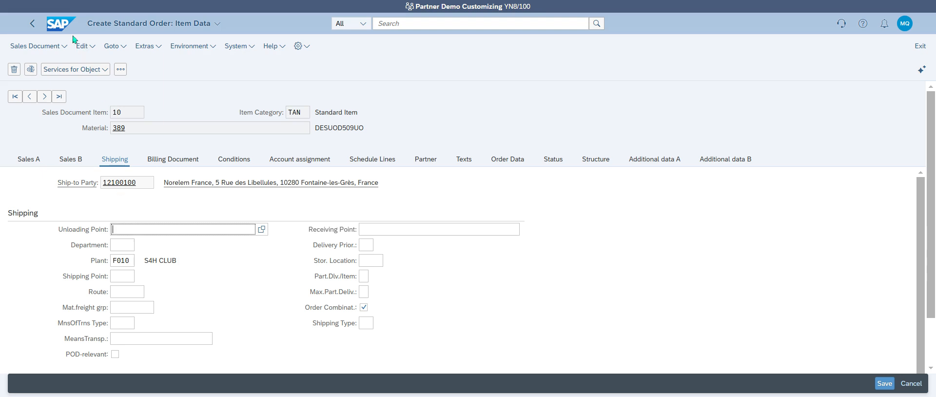
left_click(884, 383)
left_click(379, 250)
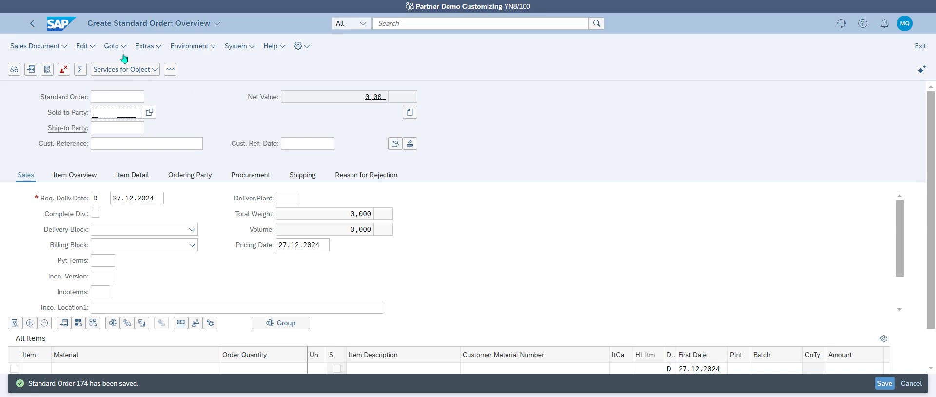
Return to the home page, find and open the Manage Your Solution app, and follow its link to SAP Central Business Configuration
left_click(68, 24)
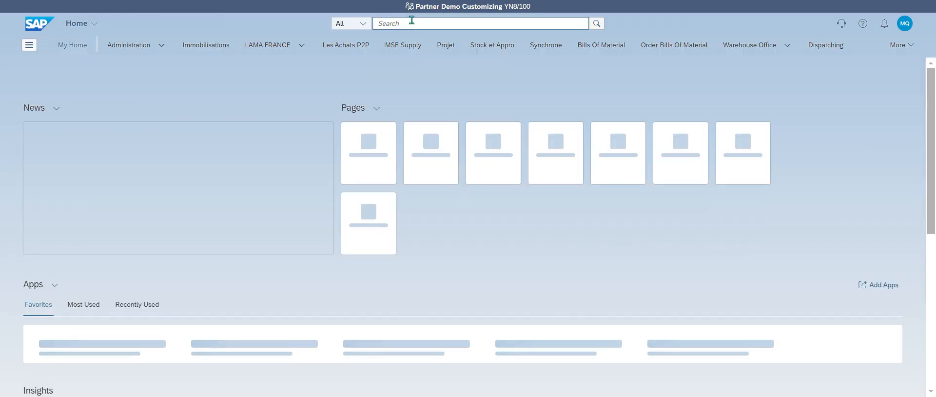
left_click(412, 22)
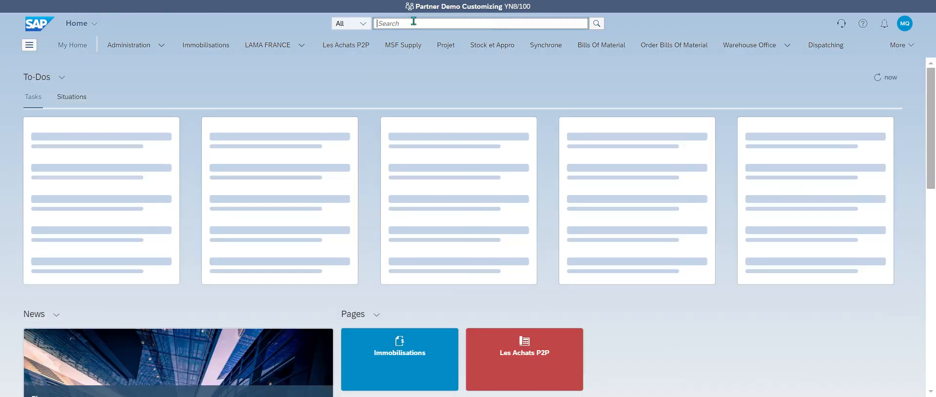
type("manage sales")
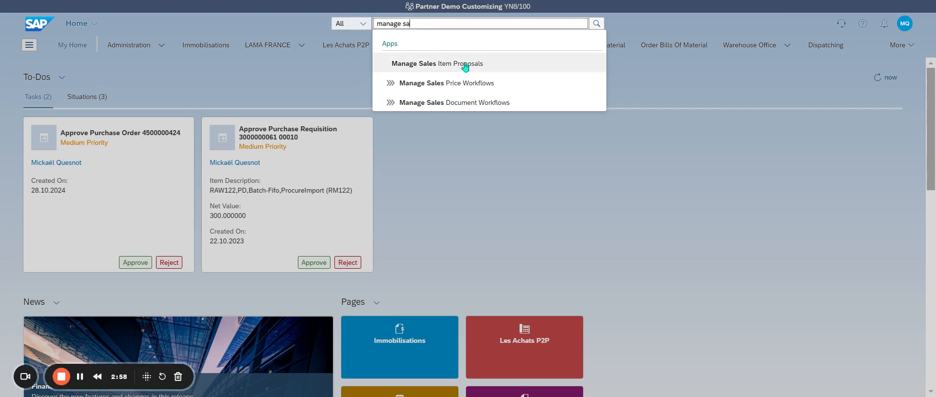
key("BackSpace")
key("BackSpace")
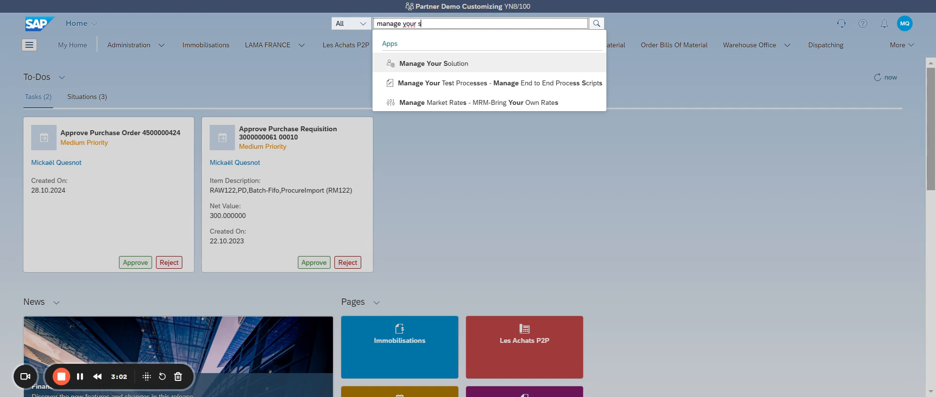
key("Return")
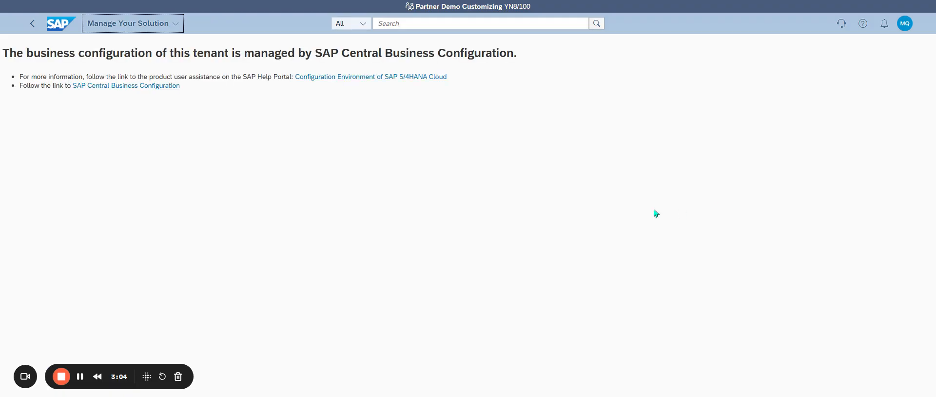
left_click(133, 88)
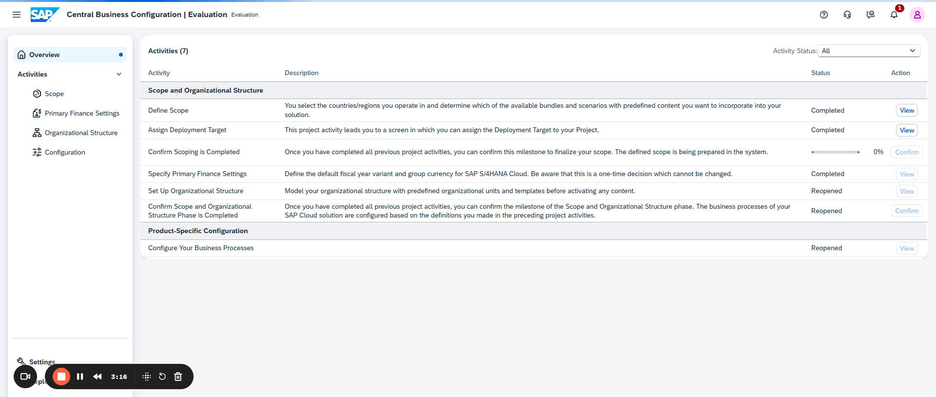
Check the Configuration, Scope and Primary Finance Settings activities and return to the activities overview
left_click(95, 155)
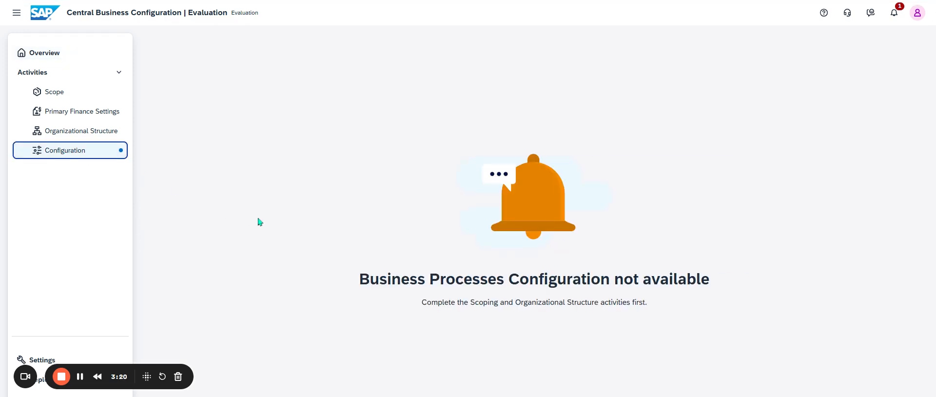
left_click(57, 96)
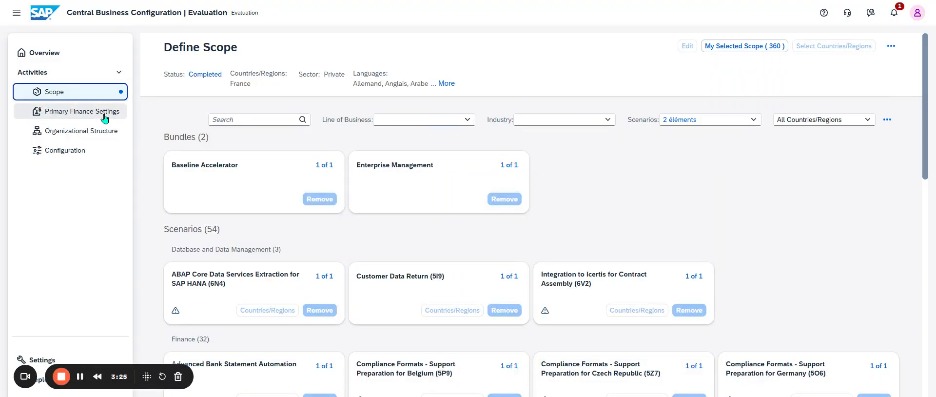
left_click(105, 113)
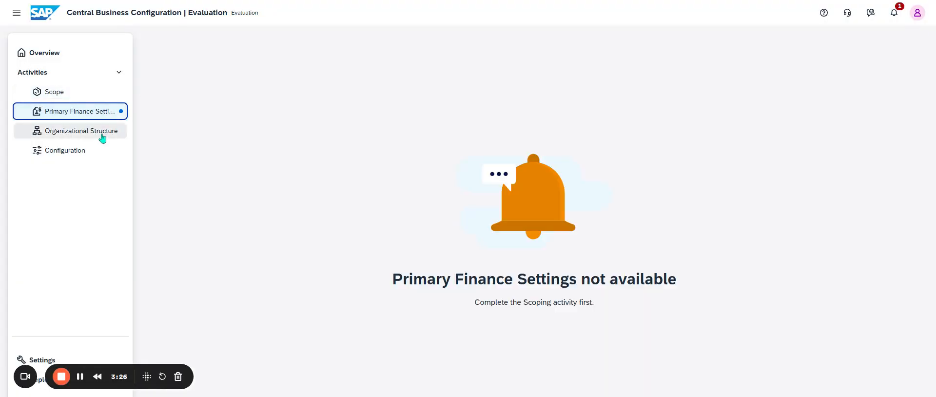
left_click(78, 94)
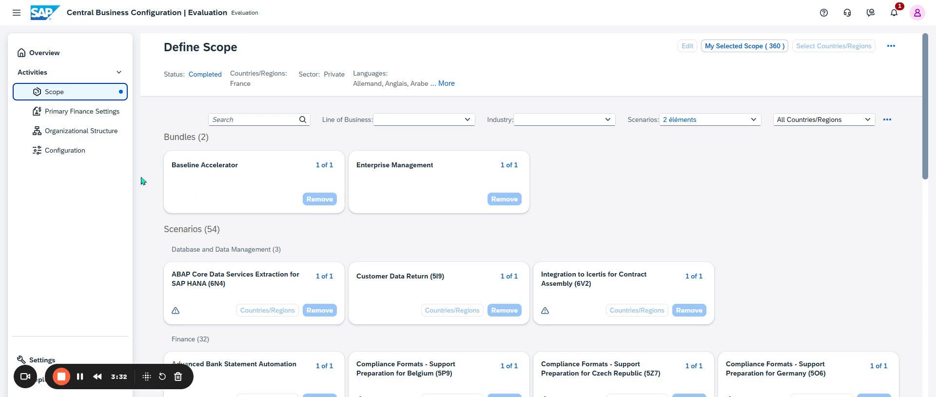
left_click(51, 55)
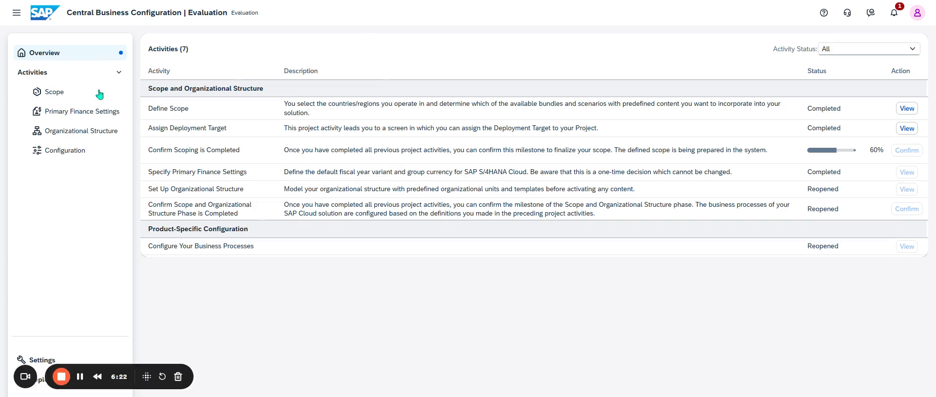
Recheck the scoping progress and the availability of the Configuration, Scope and Organizational Structure activities, ending on the overview
left_click(62, 55)
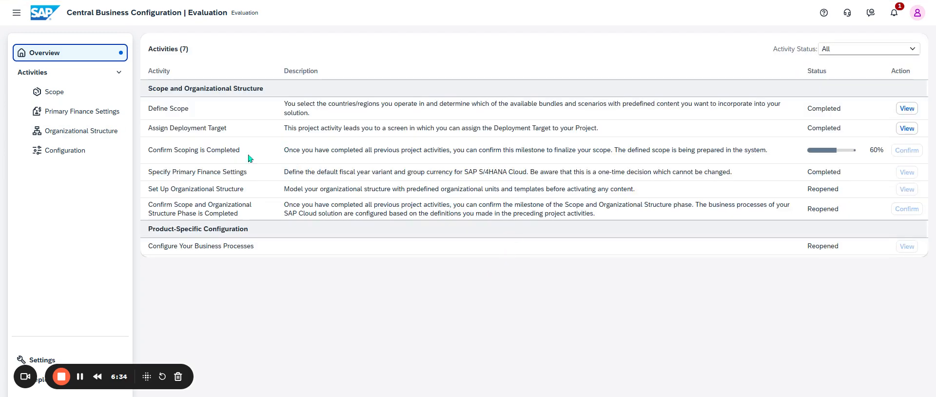
left_click(69, 153)
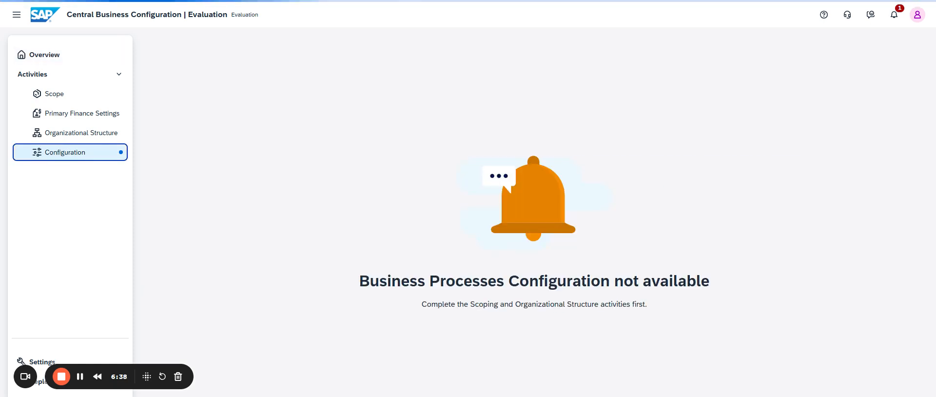
left_click(50, 93)
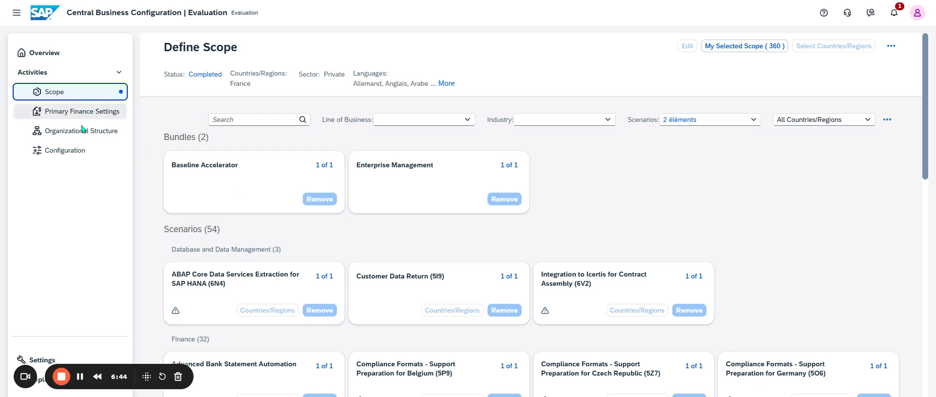
left_click(51, 60)
left_click(74, 132)
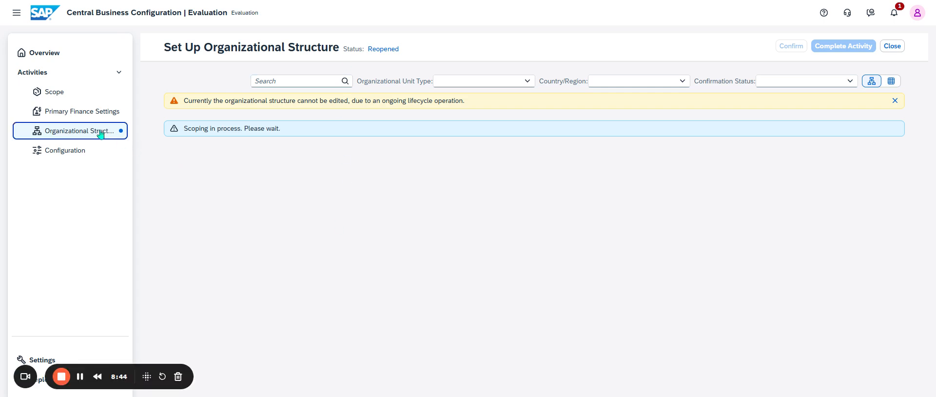
left_click(63, 91)
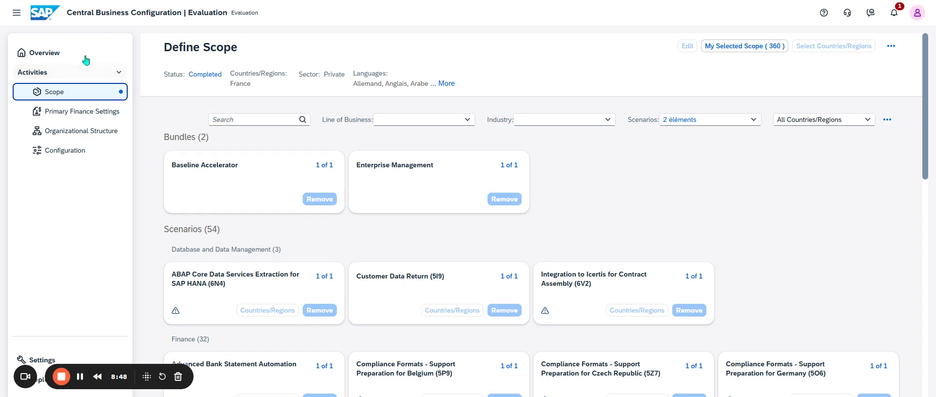
left_click(75, 57)
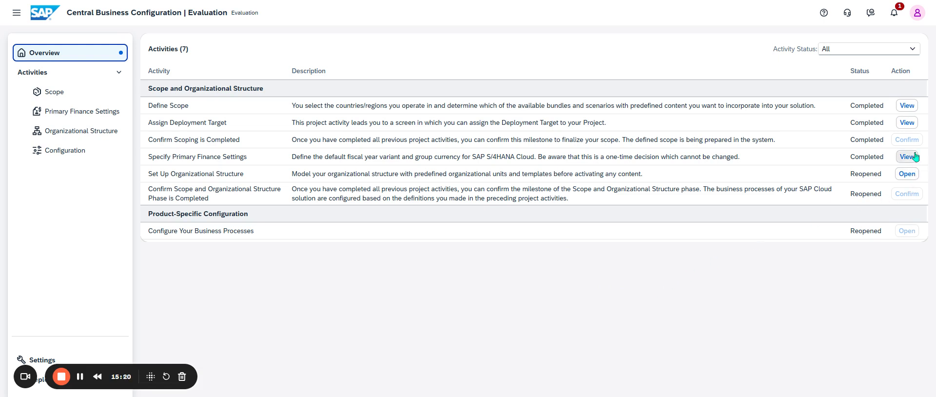
Search the business process configuration activities for "shipping"
left_click(76, 151)
left_click(220, 82)
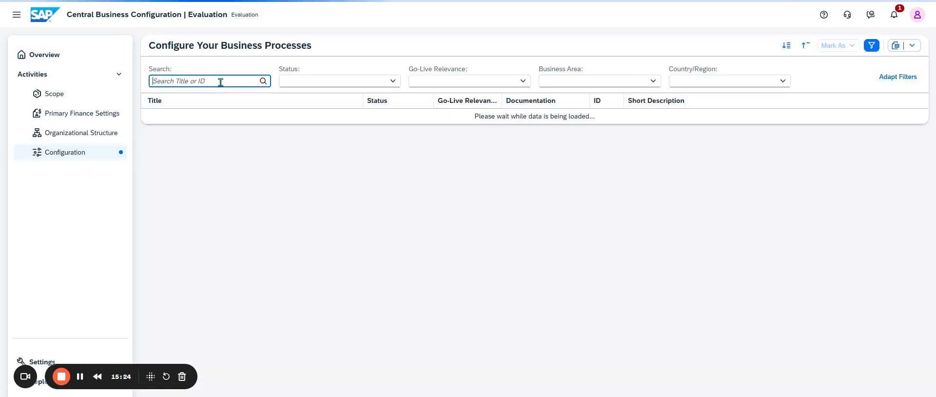
type("shi")
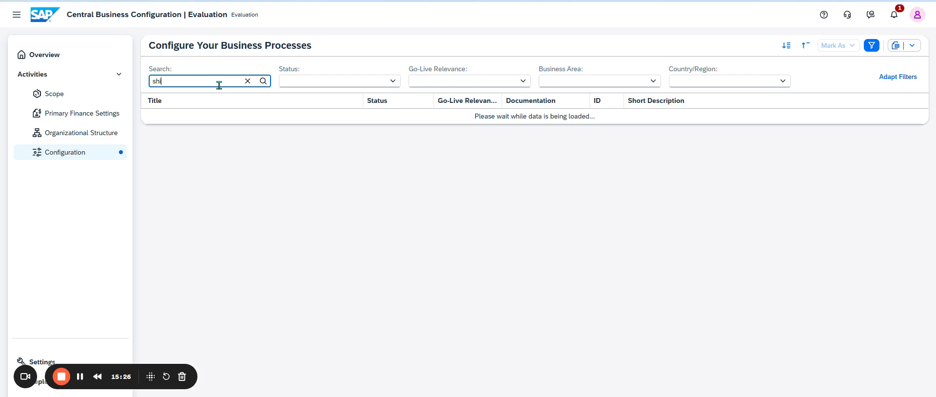
type("pping")
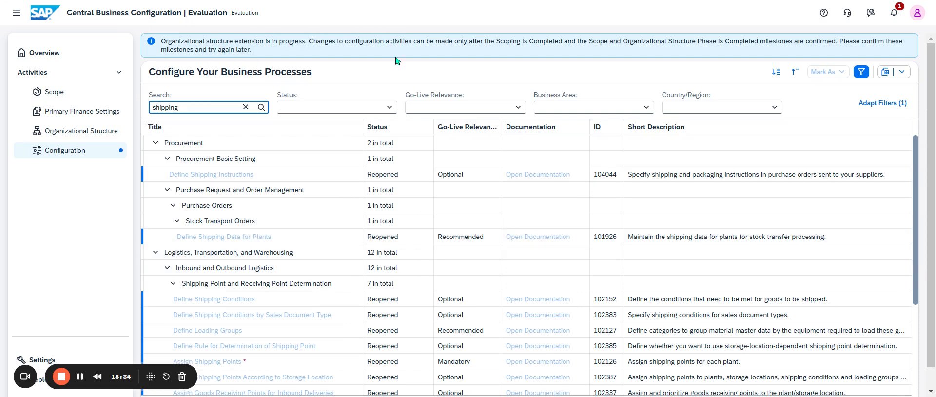
Inspect the organizational structure and the business process configuration list, and return to the activities overview
left_click(96, 137)
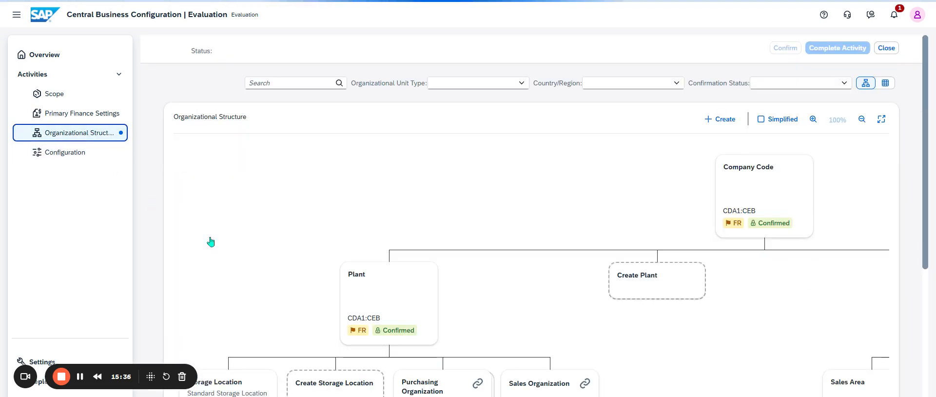
left_click(885, 48)
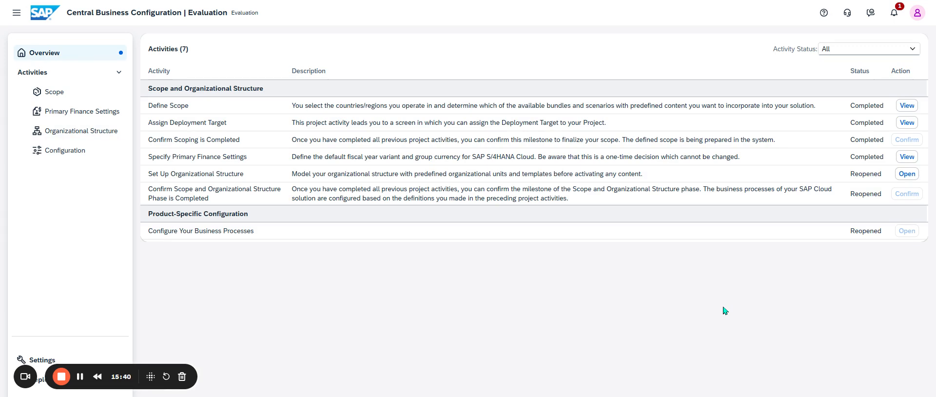
left_click(78, 155)
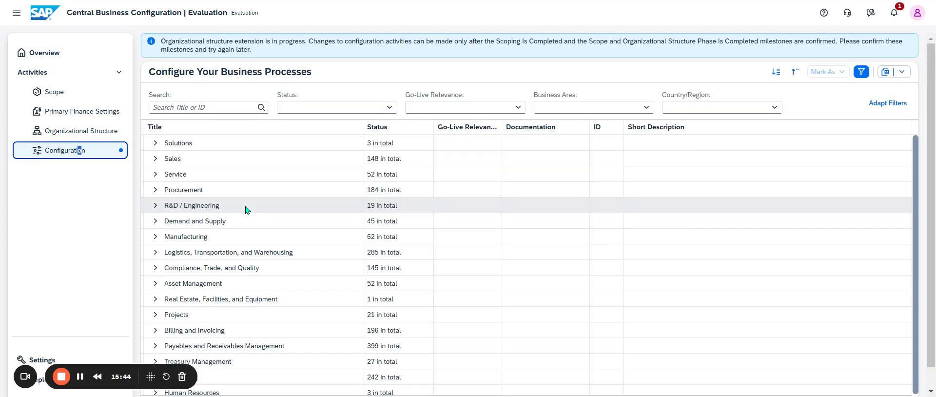
key("Return")
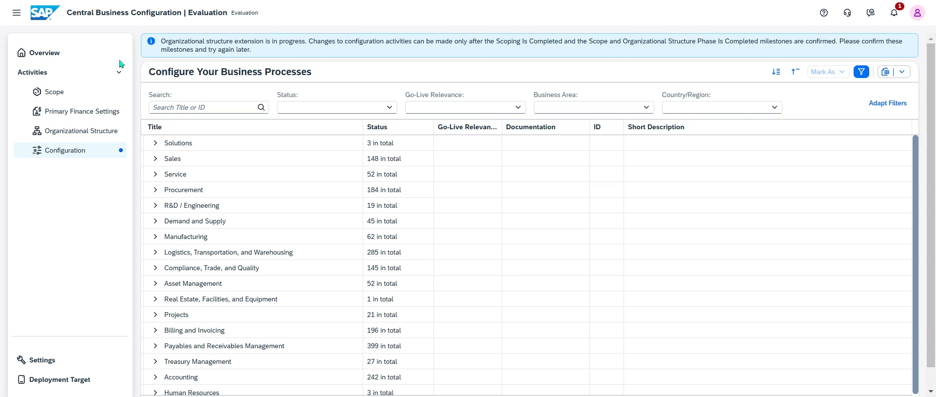
left_click(77, 130)
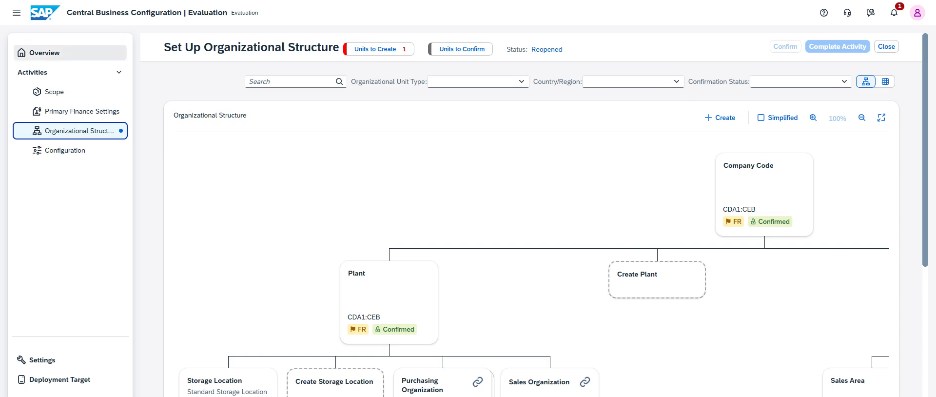
left_click(47, 56)
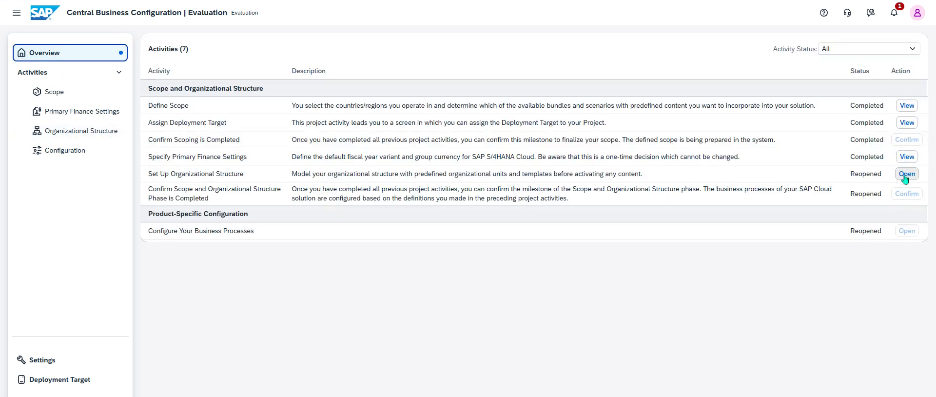
Open the Set Up Organizational Structure activity and check which units must be created
left_click(905, 177)
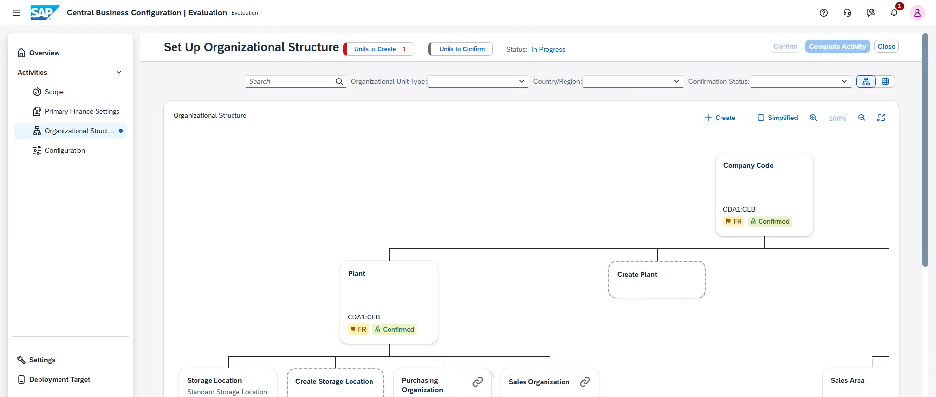
left_click(373, 50)
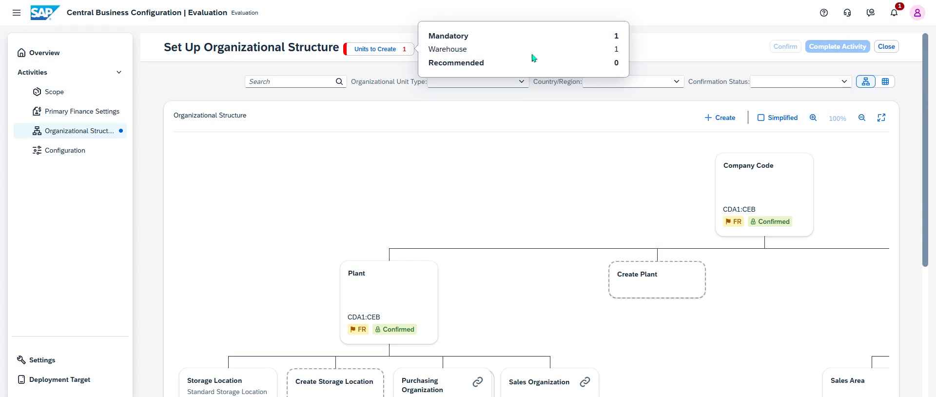
left_click(359, 52)
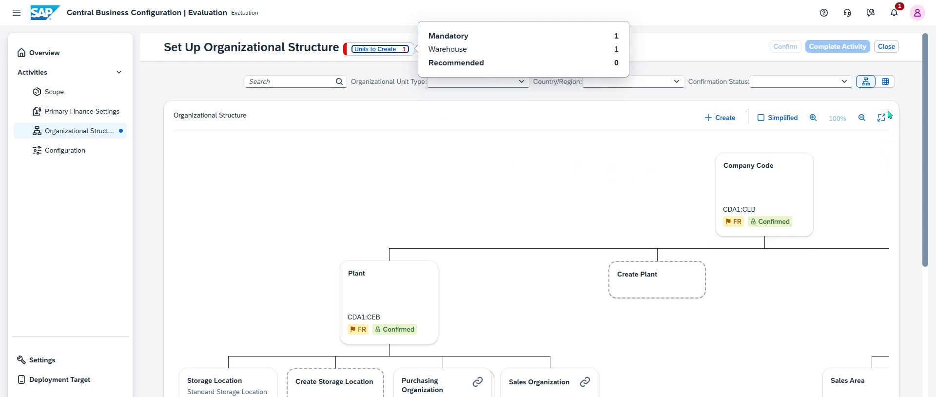
View the organizational structure as a table, switch back to the diagram and close the activity
left_click(885, 81)
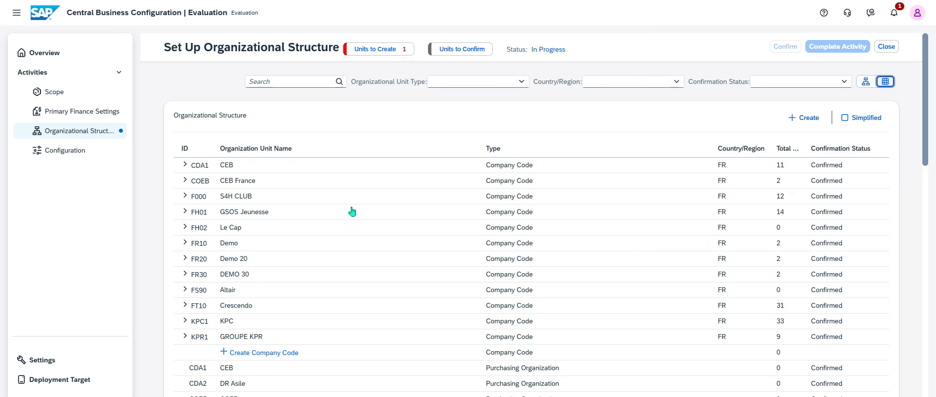
left_click(867, 82)
left_click(886, 48)
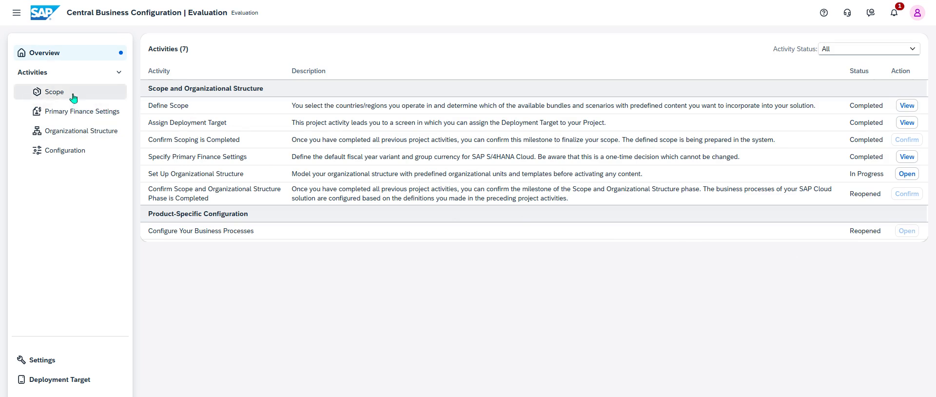
Reopen Set Up Organizational Structure, recheck the mandatory and recommended units to create, and show the simplified structure diagram
left_click(897, 175)
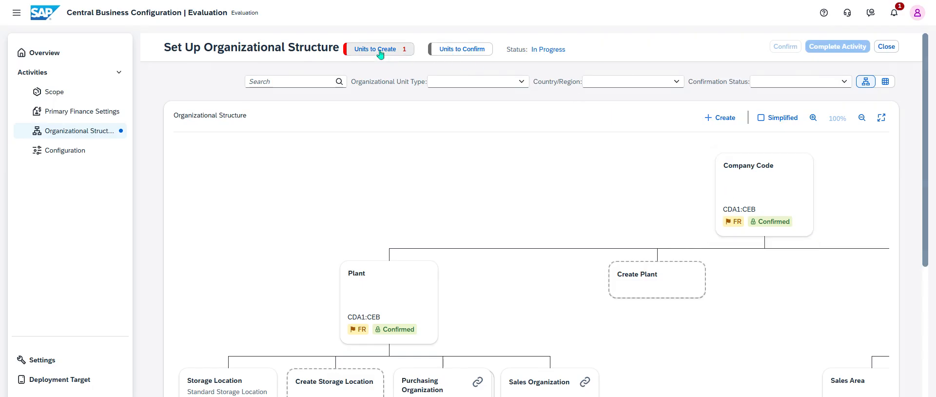
left_click(406, 48)
double_click(475, 63)
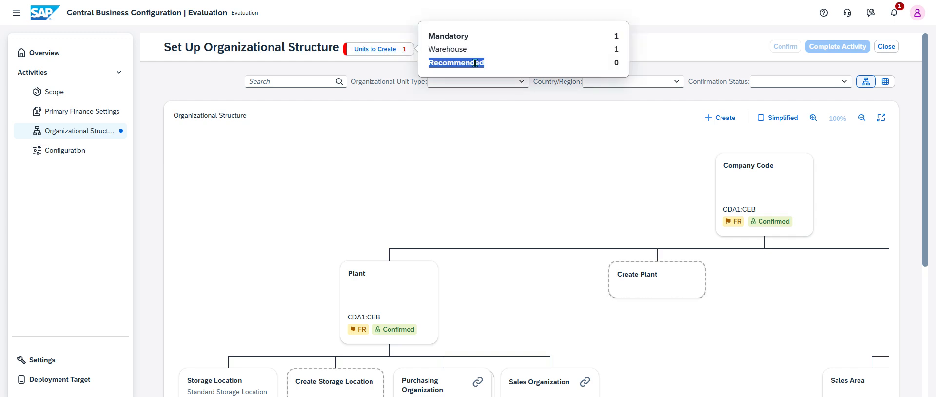
left_click(445, 45)
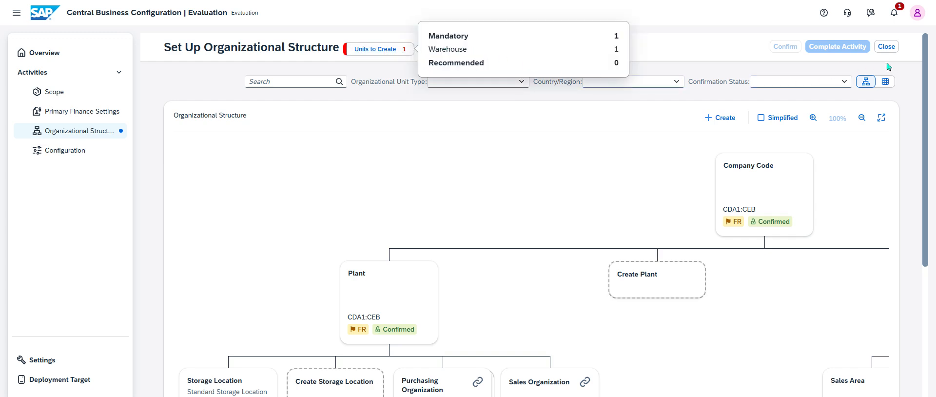
left_click(786, 118)
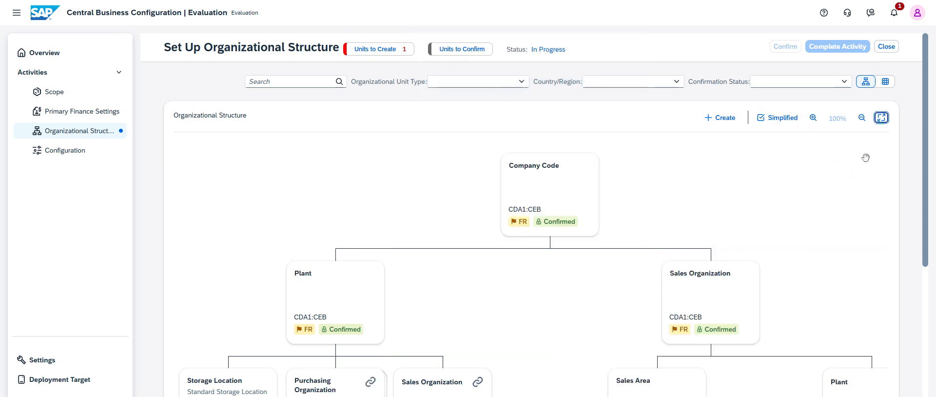
Examine the organizational structure diagram in full screen at 50% zoom, across the company codes, and return to the normal view
left_click(882, 117)
left_click_drag(664, 135, 455, 119)
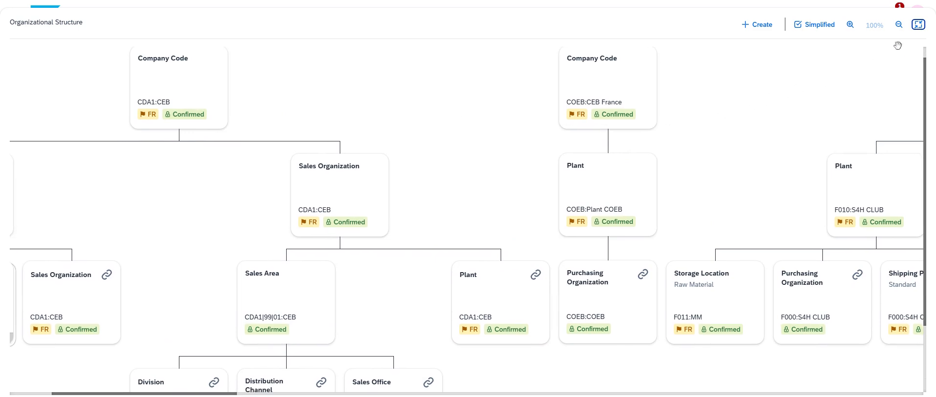
left_click(899, 25)
left_click(899, 25)
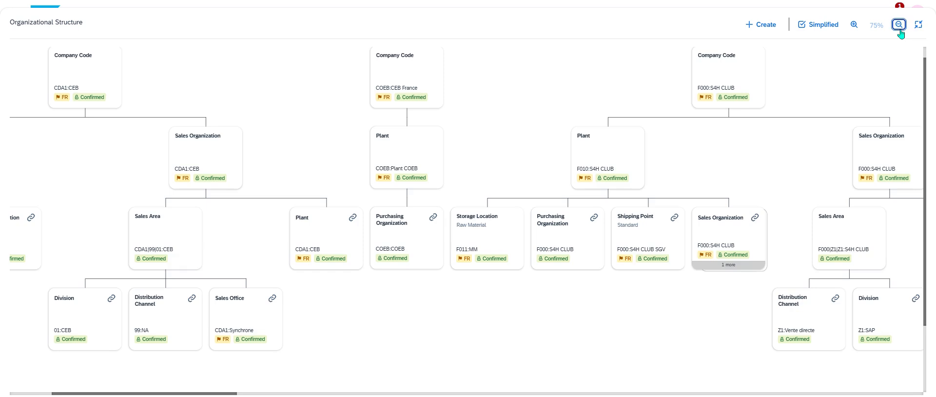
left_click_drag(543, 295, 225, 305)
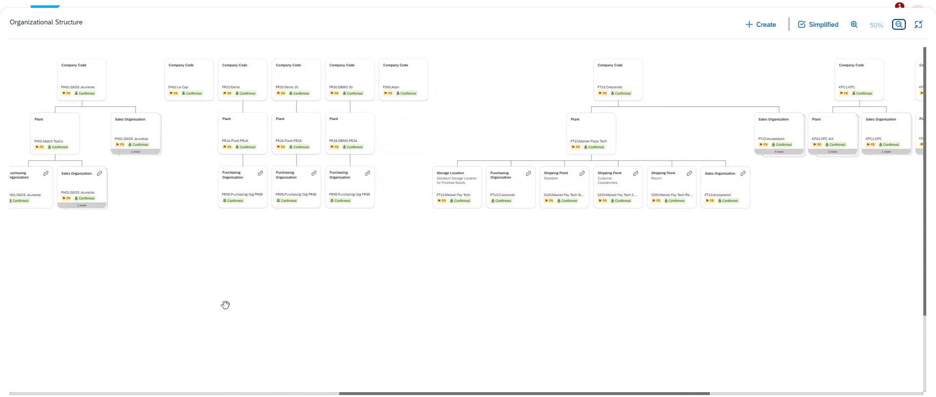
left_click_drag(737, 299, 802, 329)
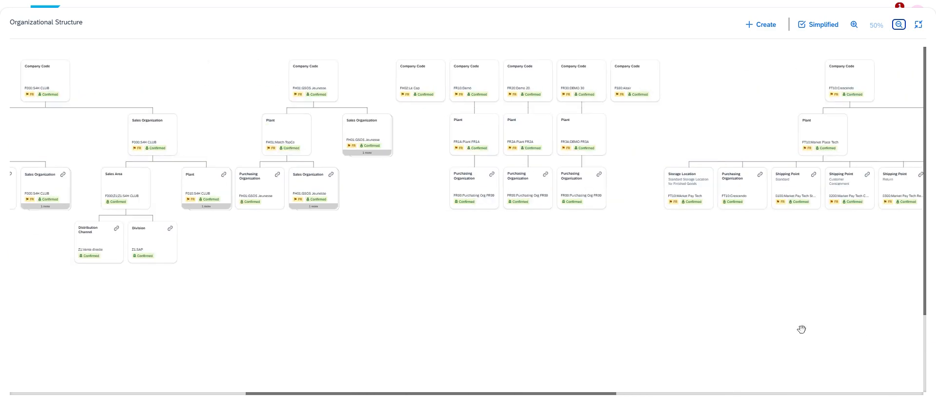
left_click_drag(413, 299, 826, 307)
left_click_drag(389, 322, 768, 326)
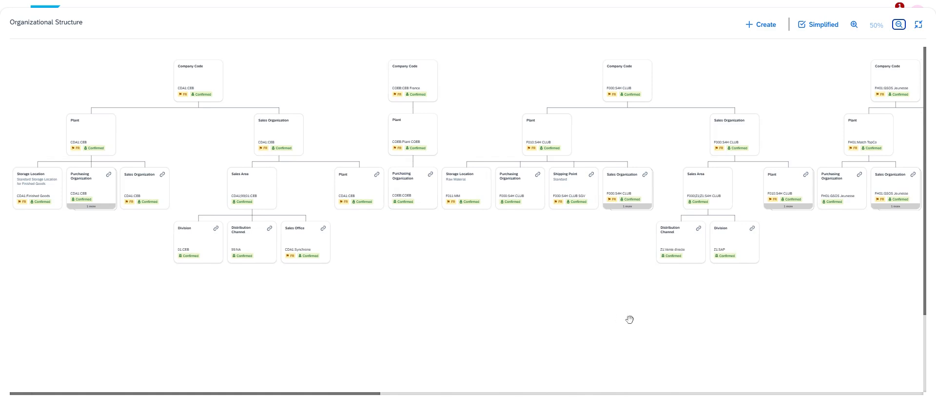
left_click(918, 24)
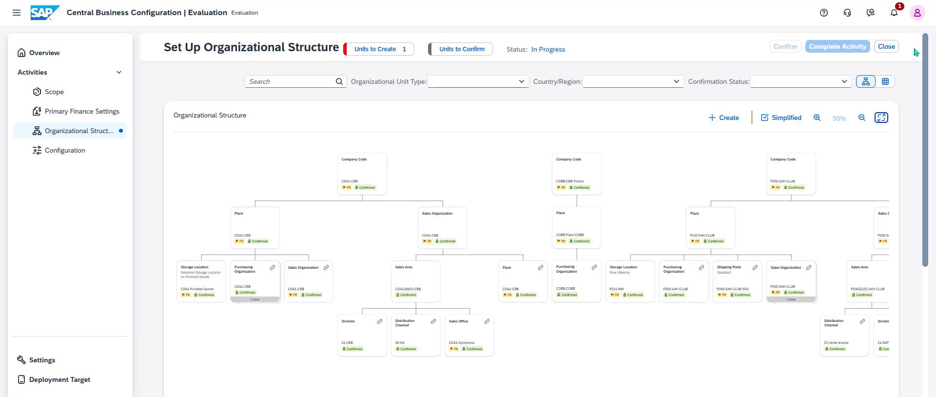
Check the notifications and browse the organizational structure as a table
left_click(898, 13)
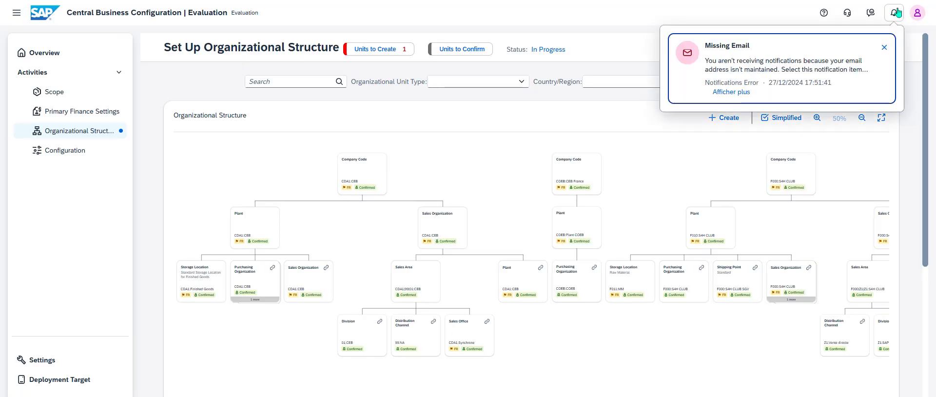
left_click(548, 44)
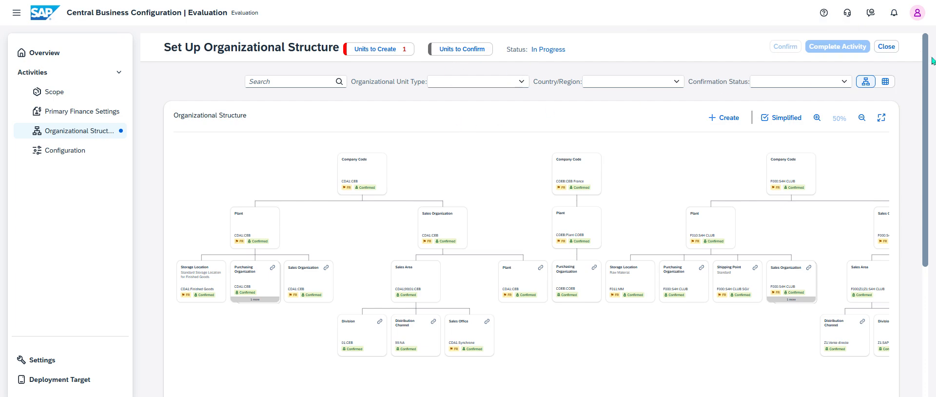
left_click(886, 81)
scroll(588, 221, "down", 12)
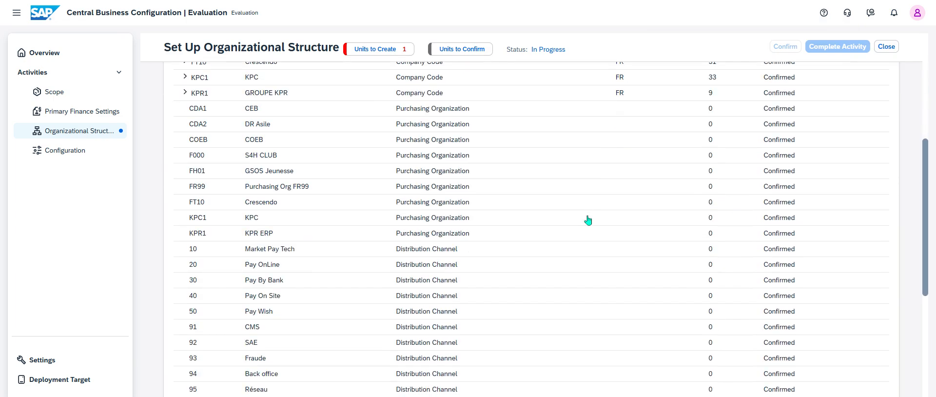
scroll(588, 220, "up", 12)
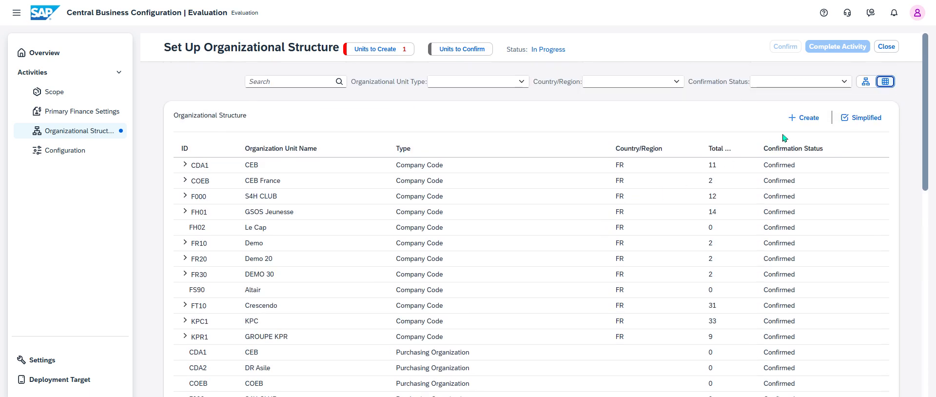
left_click(809, 121)
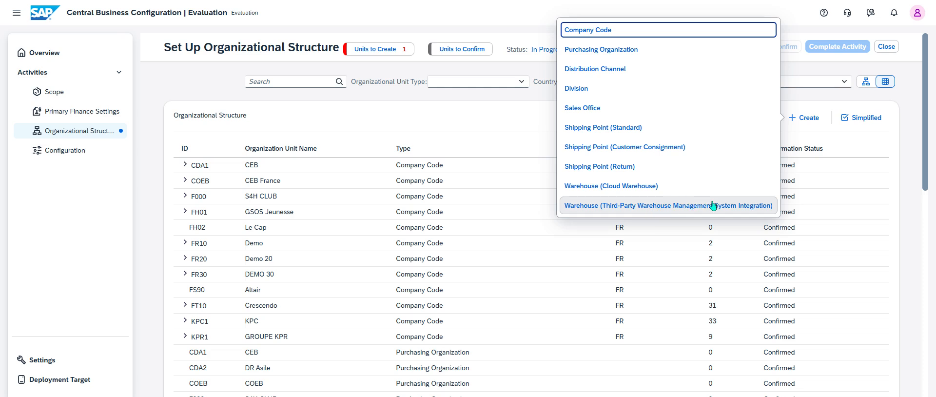
left_click(687, 189)
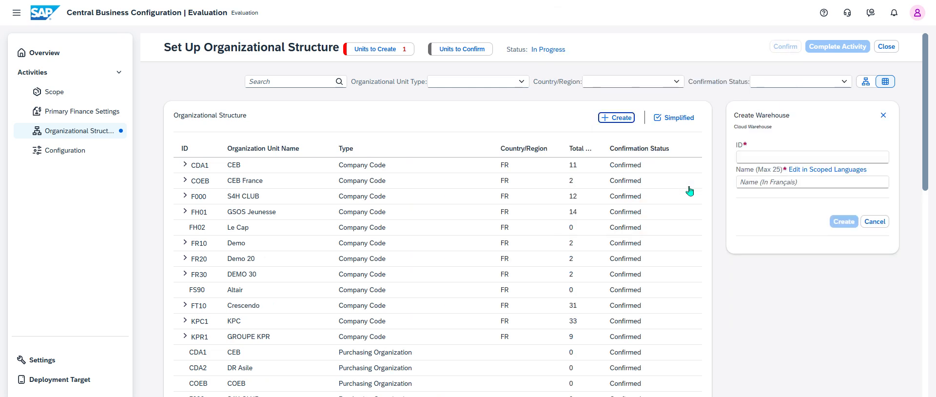
left_click(874, 222)
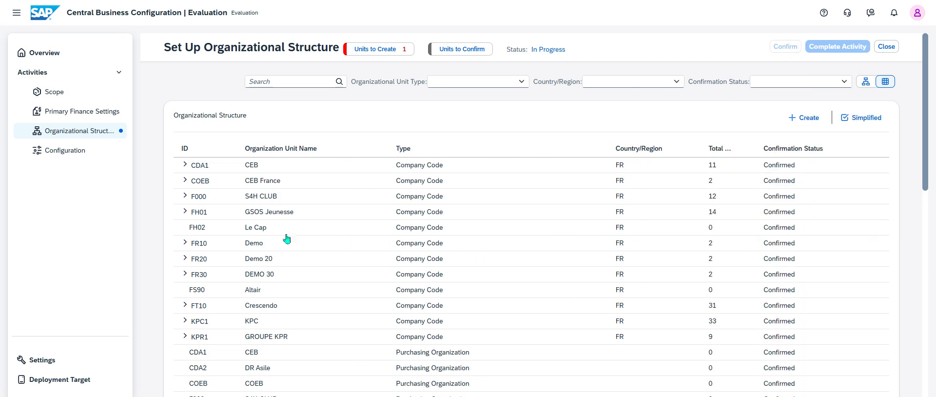
Expand company code F000 and its plant F010 in the structure table, and check which units must be created
left_click(186, 196)
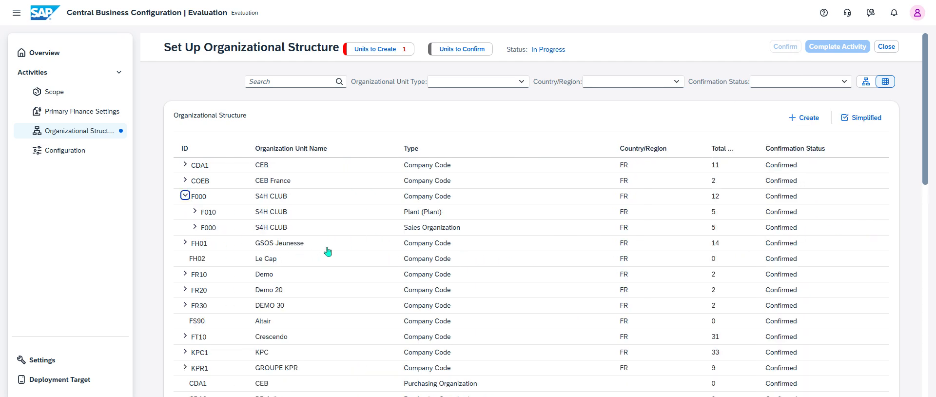
left_click(194, 212)
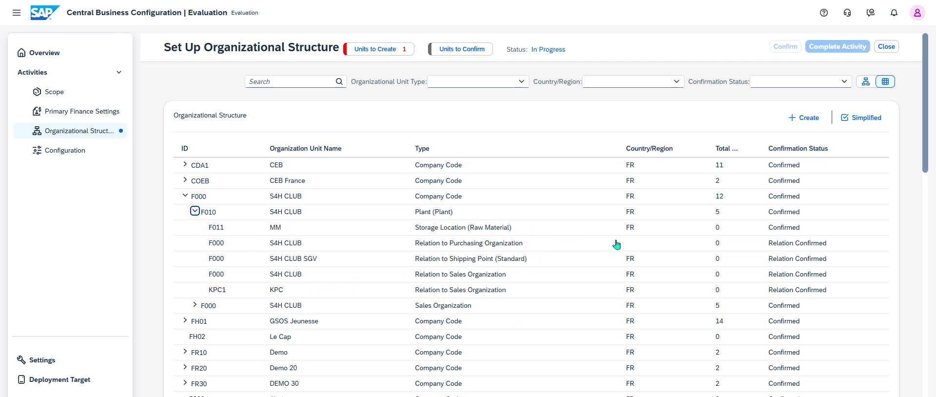
left_click(394, 55)
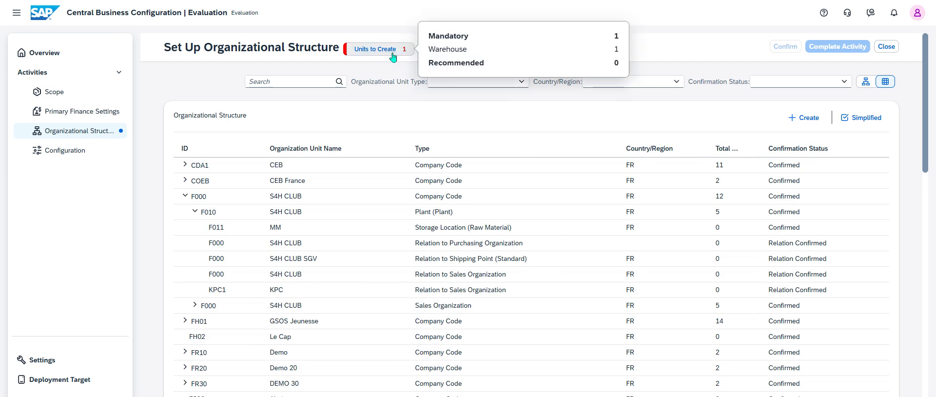
Open the details of plant F010 and inspect its standard shipping point relation
left_click(243, 217)
left_click(242, 217)
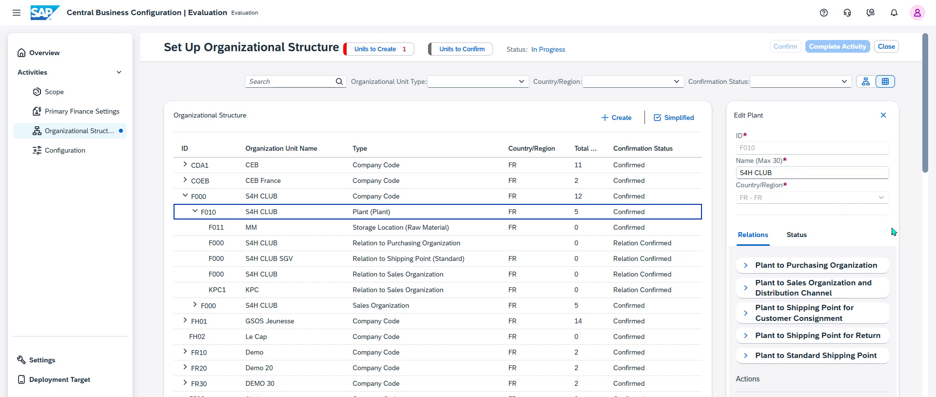
left_click(823, 356)
scroll(853, 260, "down", 1)
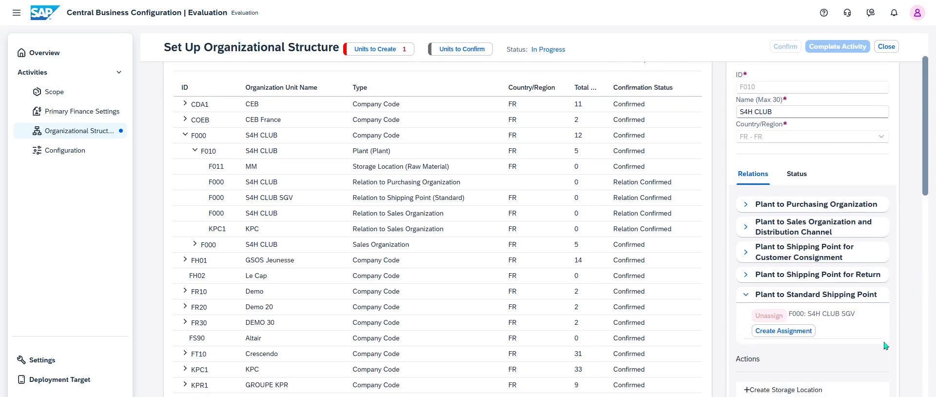
left_click(334, 154)
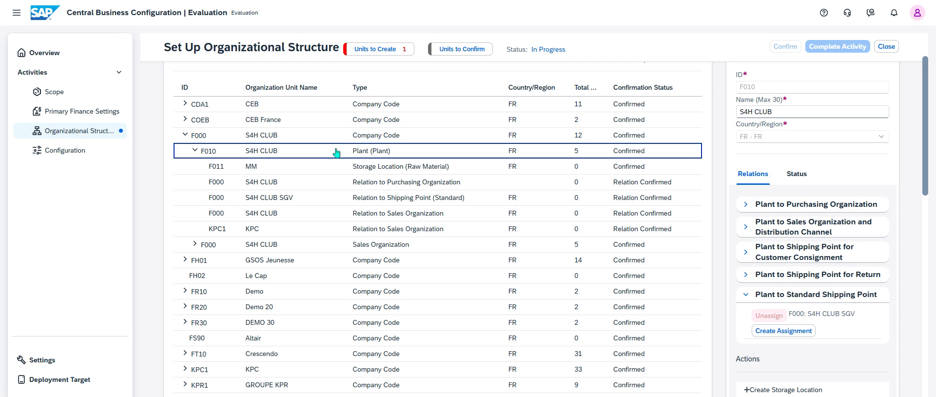
scroll(542, 169, "up", 2)
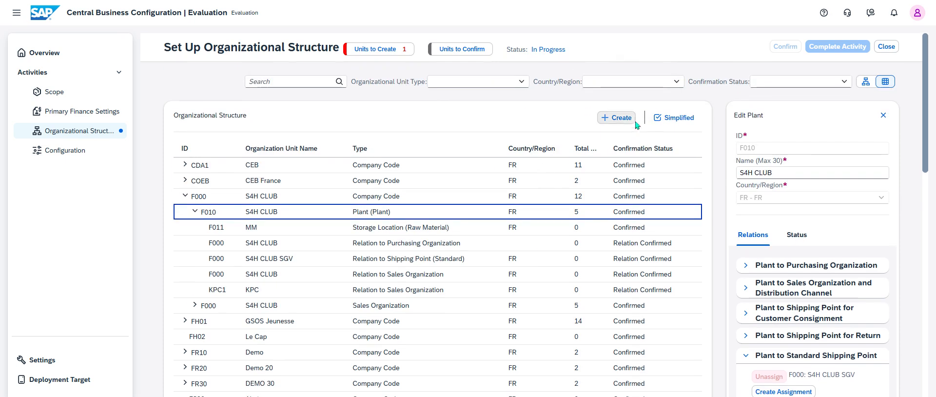
Create a cloud warehouse with ID F10 and name WM
left_click(618, 117)
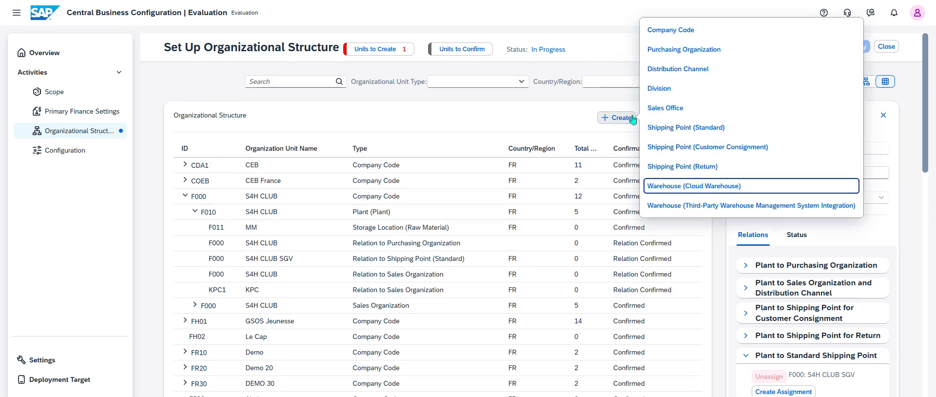
left_click(762, 191)
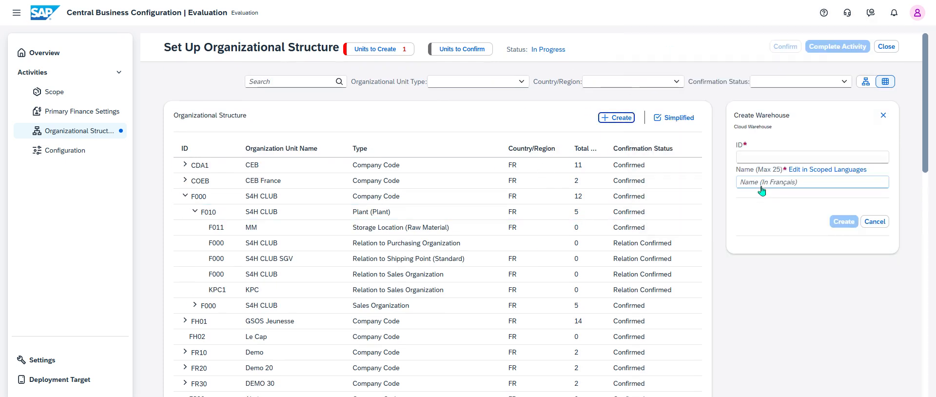
left_click(803, 153)
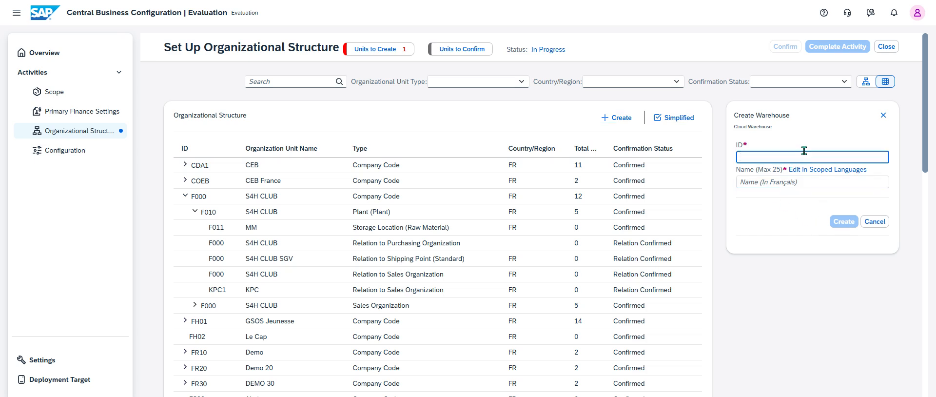
type("F10")
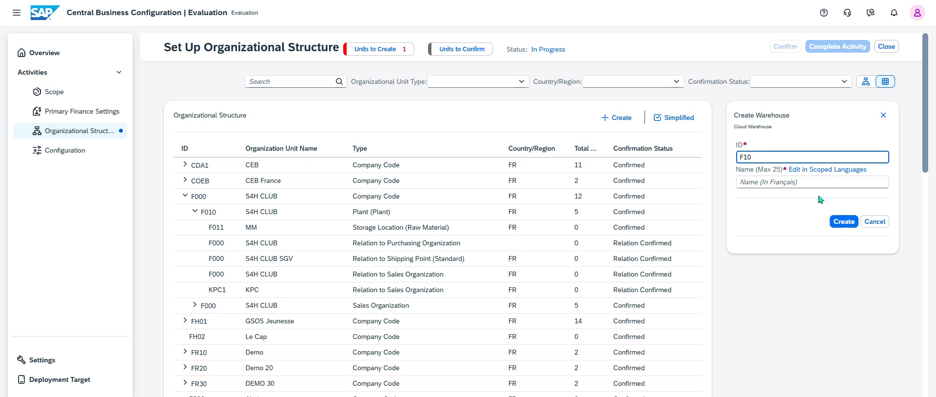
left_click(790, 183)
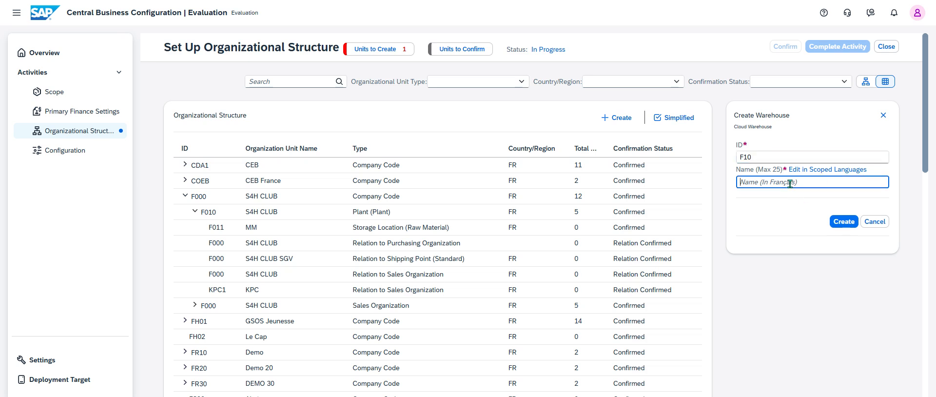
type("WM")
left_click(836, 222)
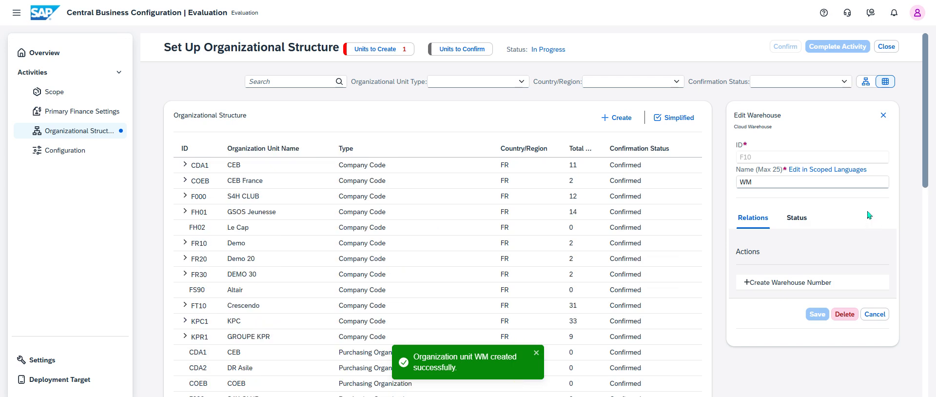
Add the English name WM to warehouse F10, start creating a warehouse number for it and save the warehouse changes
left_click(845, 171)
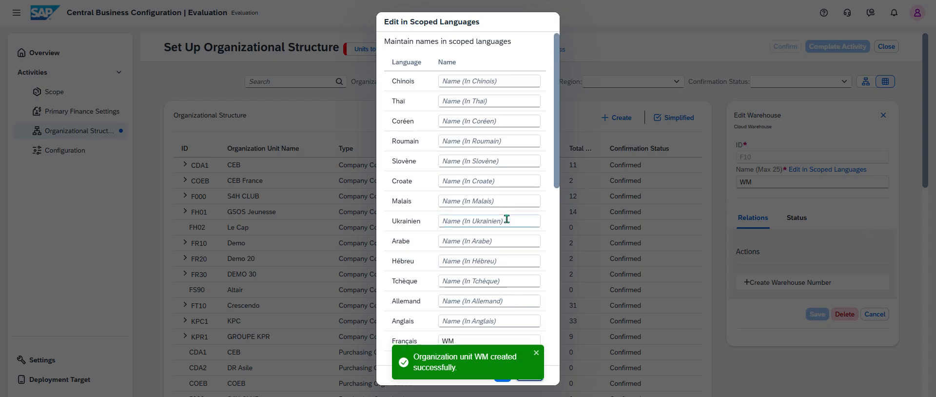
scroll(507, 219, "down", 4)
left_click(451, 161)
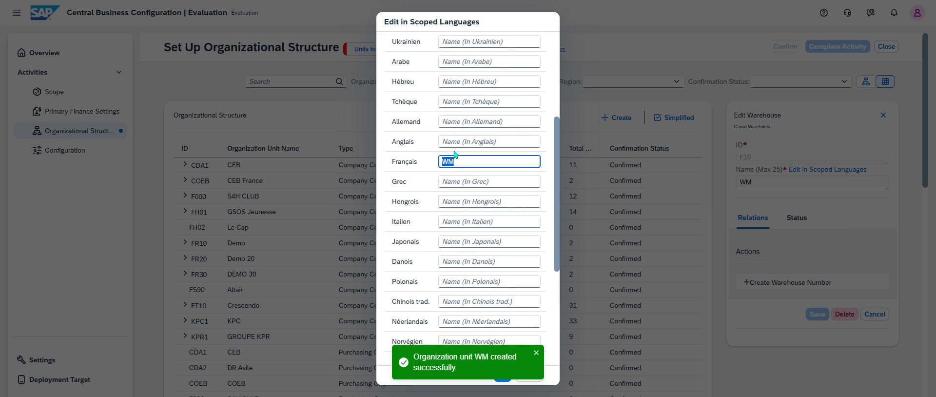
left_click(453, 141)
type("WM")
scroll(531, 275, "down", 1)
scroll(530, 276, "down", 3)
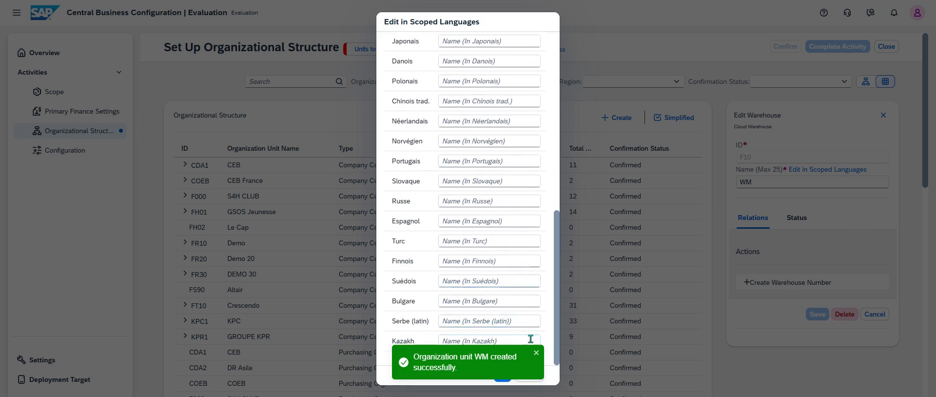
left_click(502, 377)
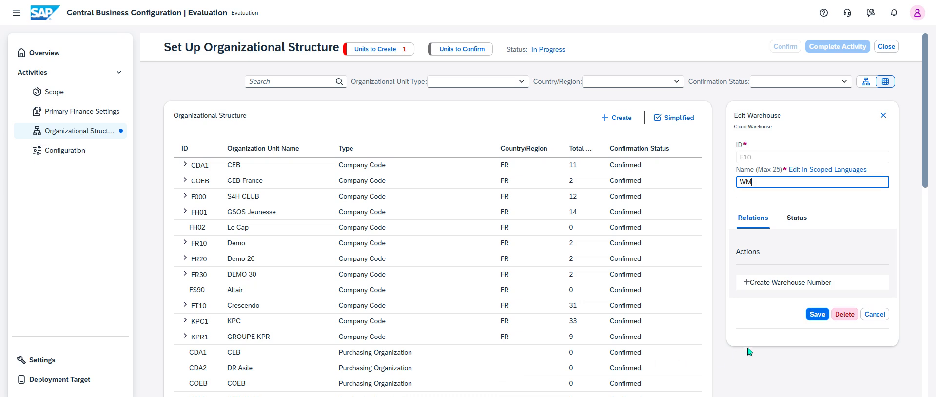
left_click(790, 288)
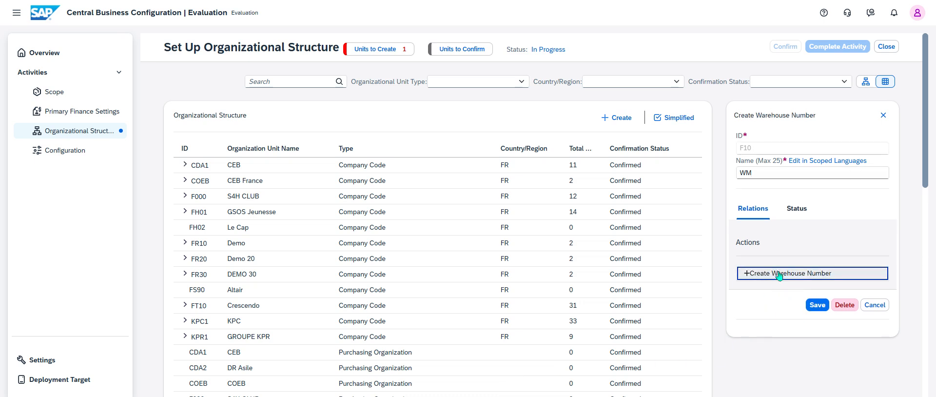
left_click(817, 304)
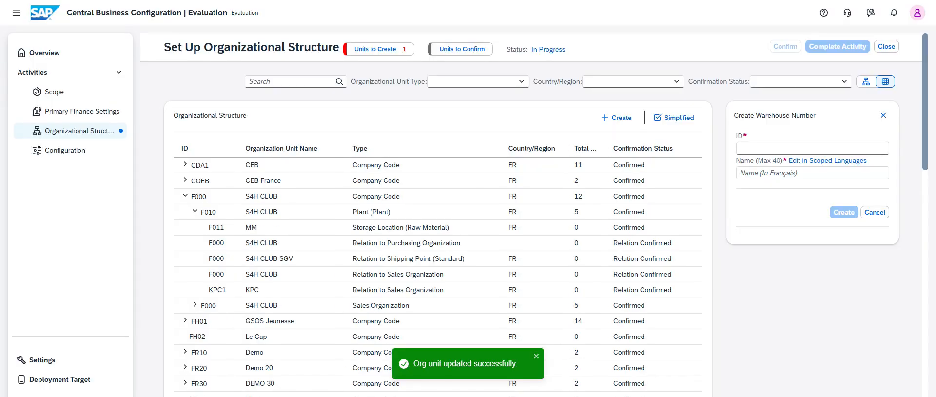
Start a new storage location under plant F010 with subtype Warehouse, ID F105 and name WM
left_click(369, 230)
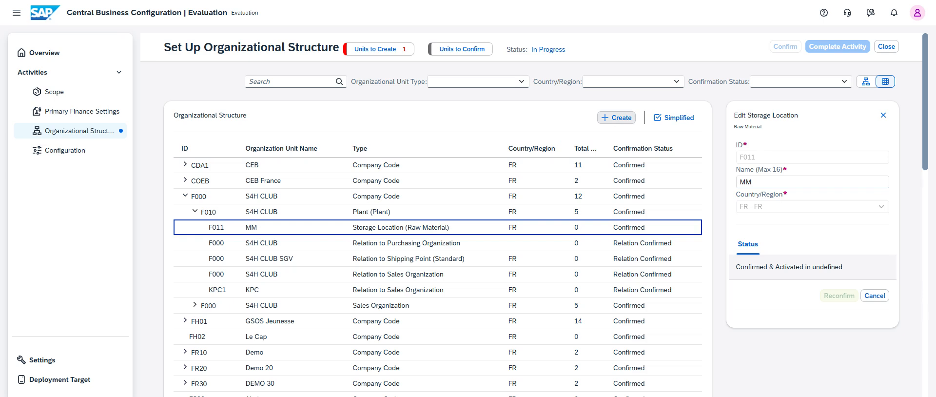
left_click(620, 118)
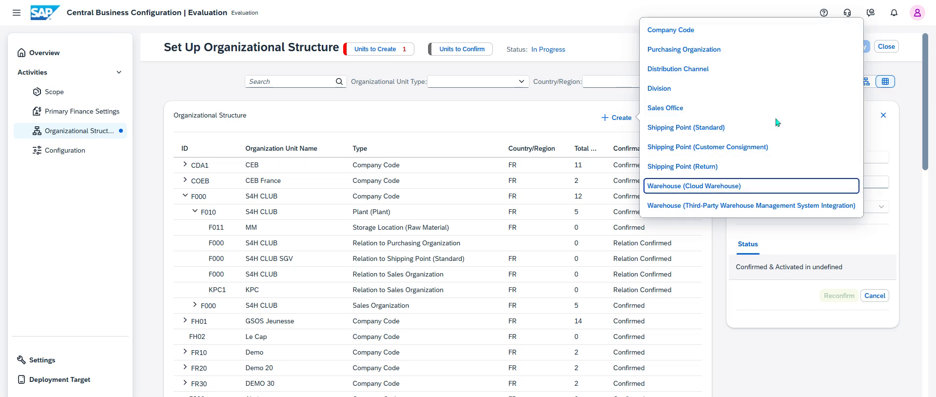
left_click(240, 214)
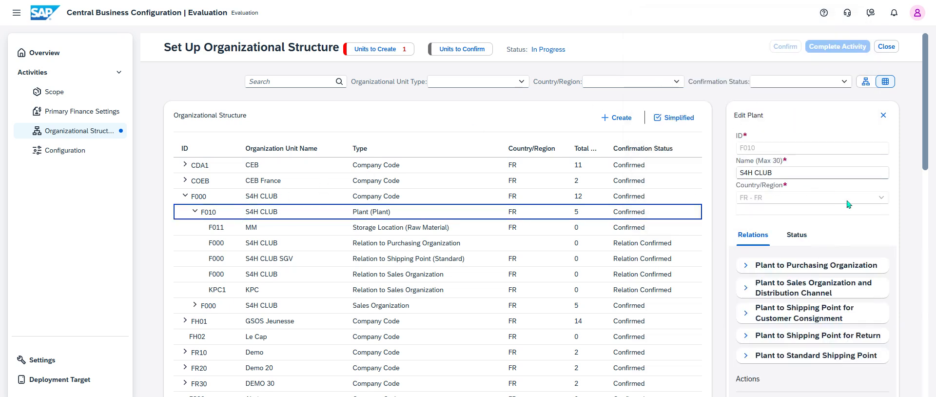
scroll(849, 203, "down", 2)
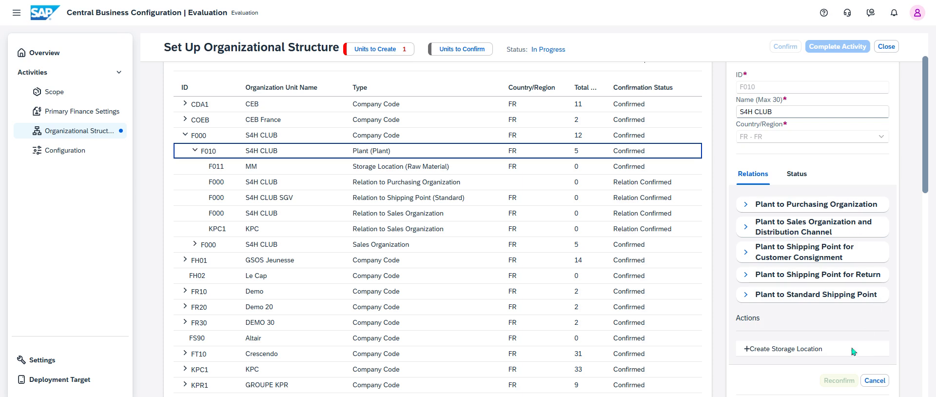
left_click(805, 349)
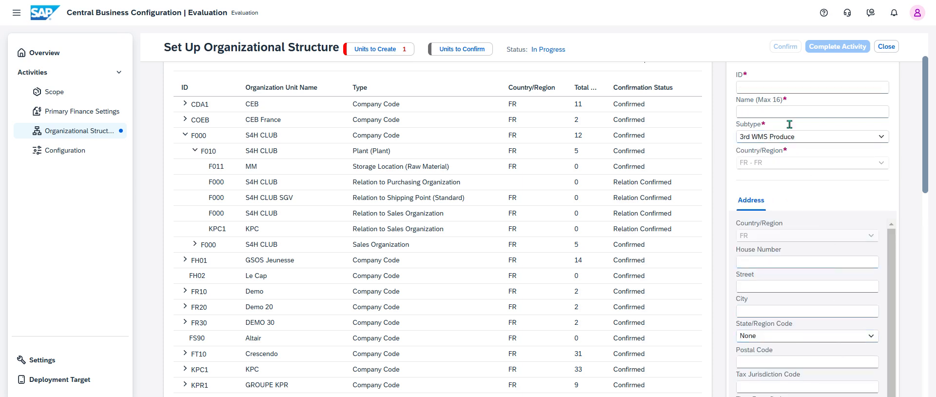
left_click(844, 141)
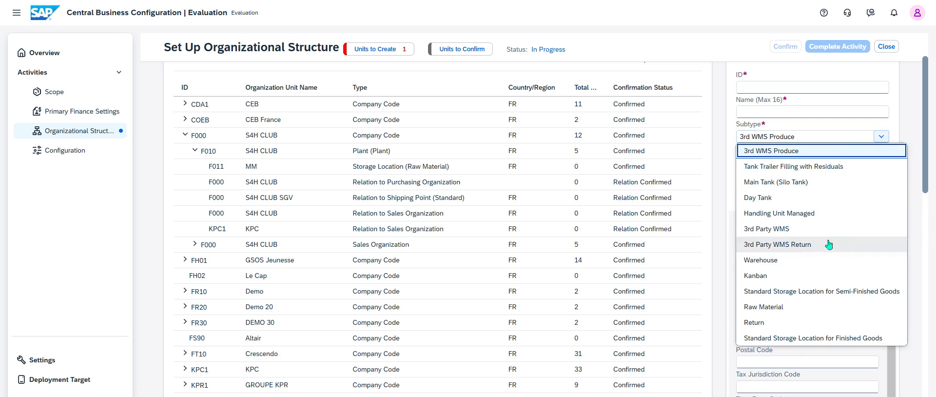
left_click(817, 260)
left_click(777, 88)
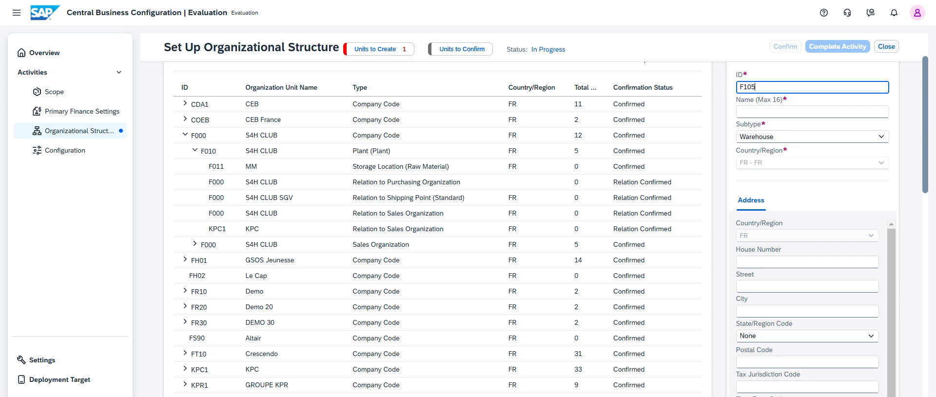
key("Tab")
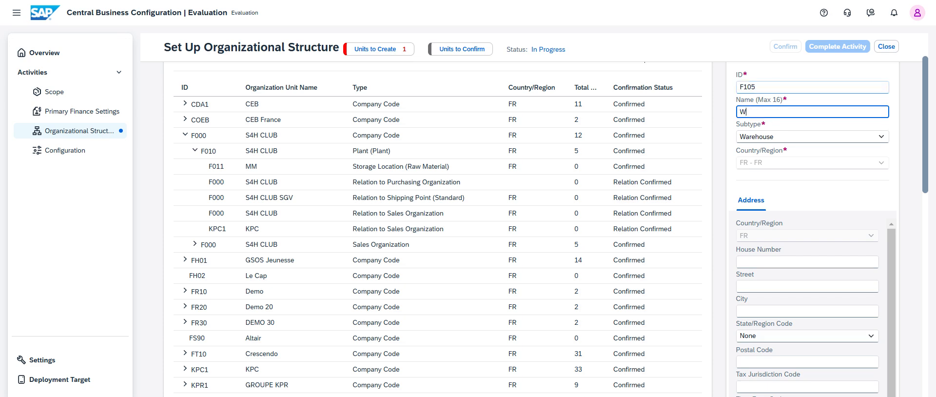
Fill in the house number, street, city and postal code for storage location F105
scroll(817, 106, "down", 3)
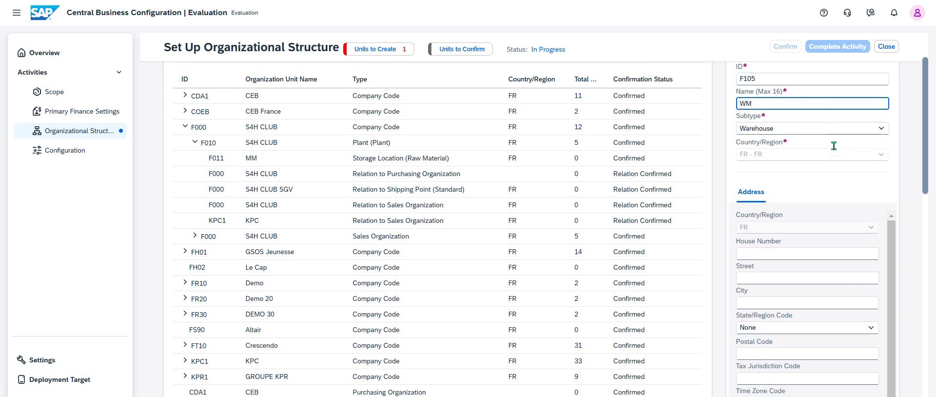
left_click(784, 140)
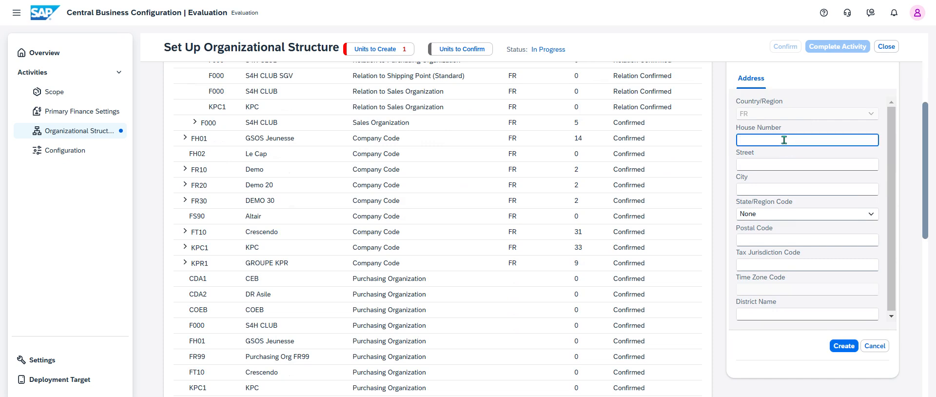
left_click(786, 164)
left_click(793, 175)
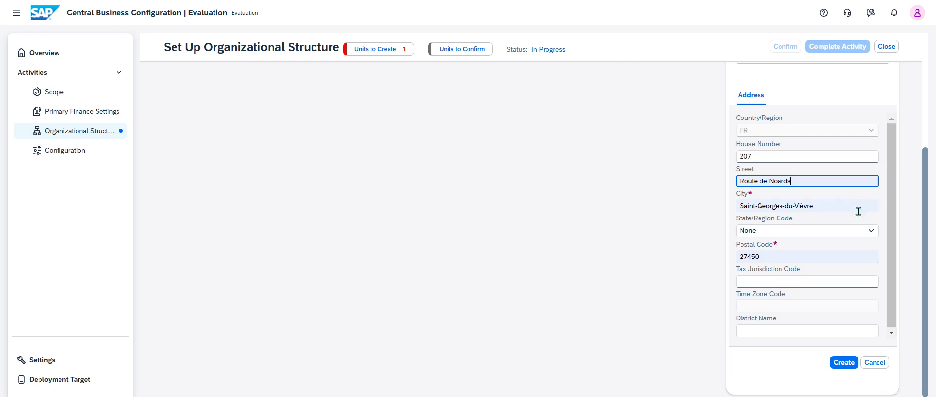
Set the state/region code to 27 - Eure and create the storage location
left_click(869, 230)
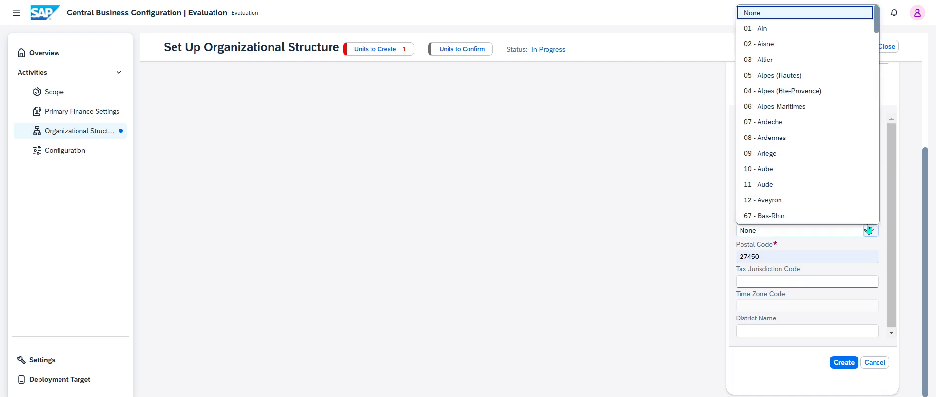
key("2")
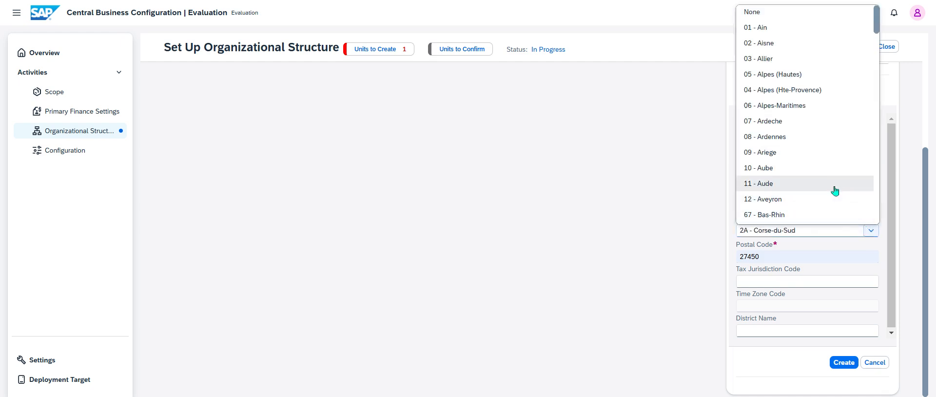
scroll(835, 190, "down", 2)
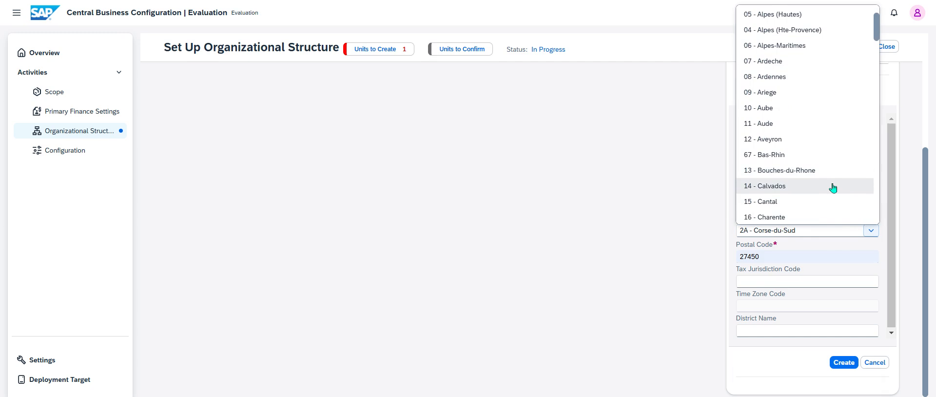
scroll(832, 187, "up", 1)
scroll(833, 188, "down", 4)
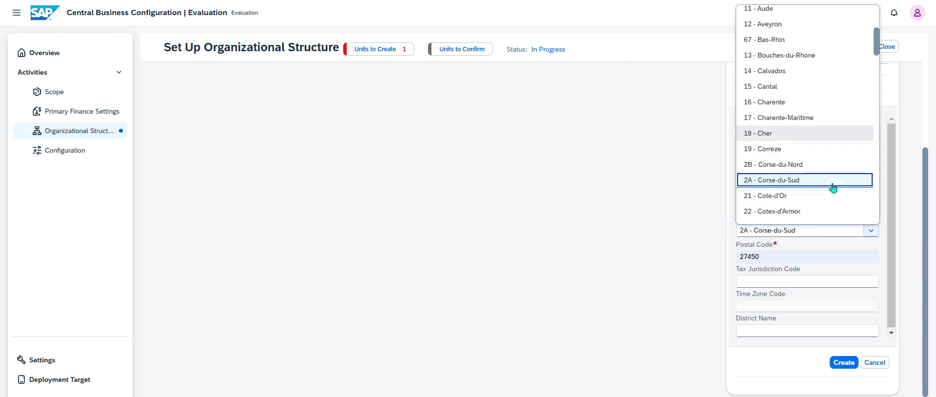
scroll(832, 187, "down", 4)
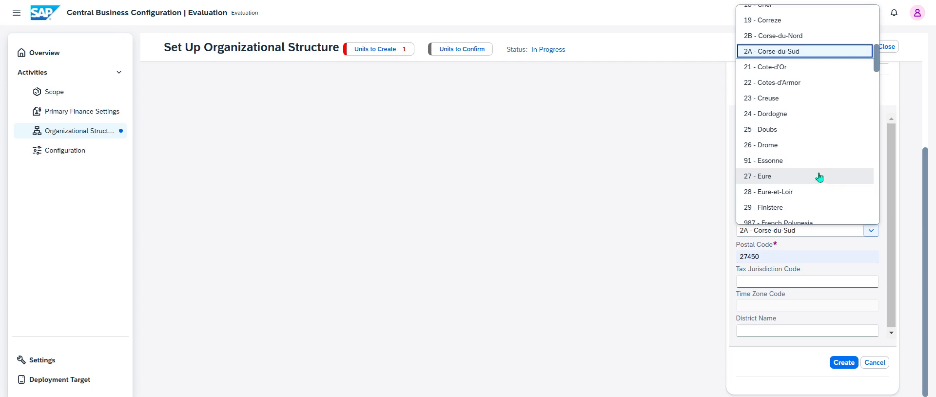
left_click(819, 177)
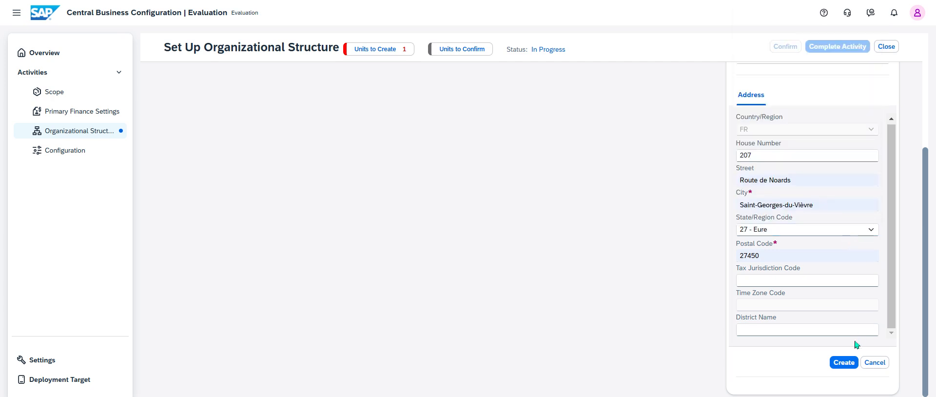
left_click(843, 362)
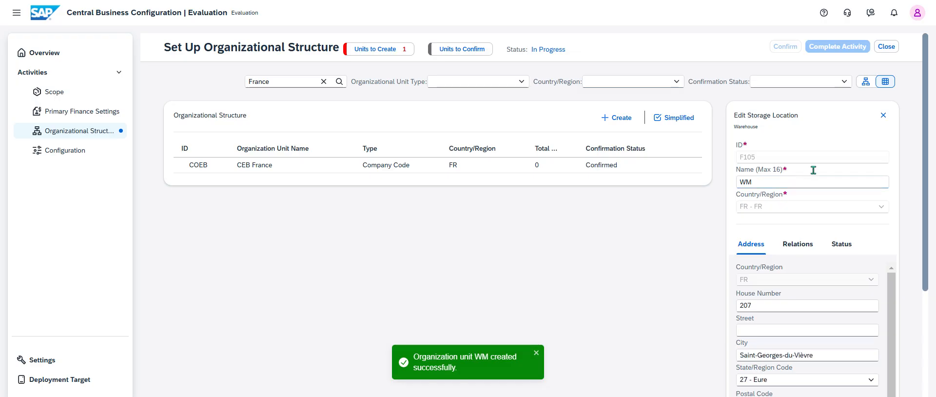
Review the new storage location's details and the units still to create, and select F105 in the graphical organizational structure
scroll(826, 214, "down", 3)
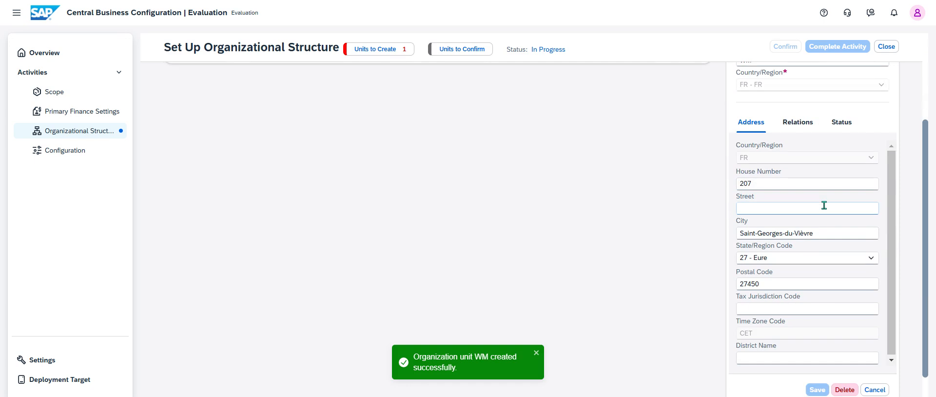
scroll(836, 138, "up", 3)
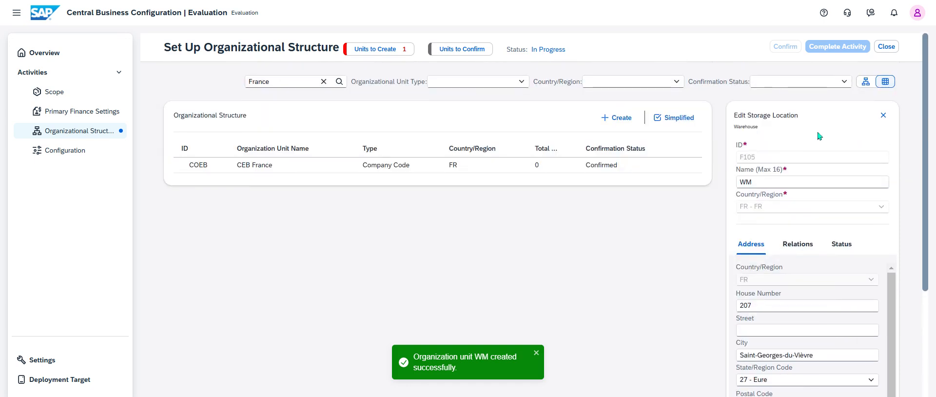
left_click(373, 53)
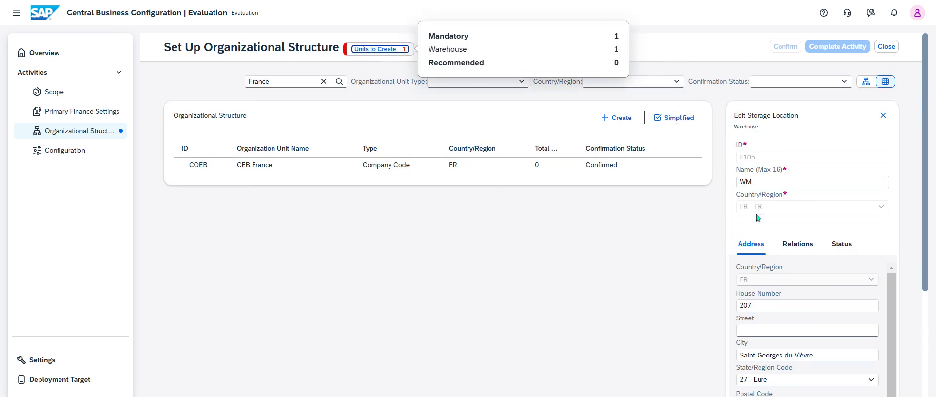
left_click(865, 82)
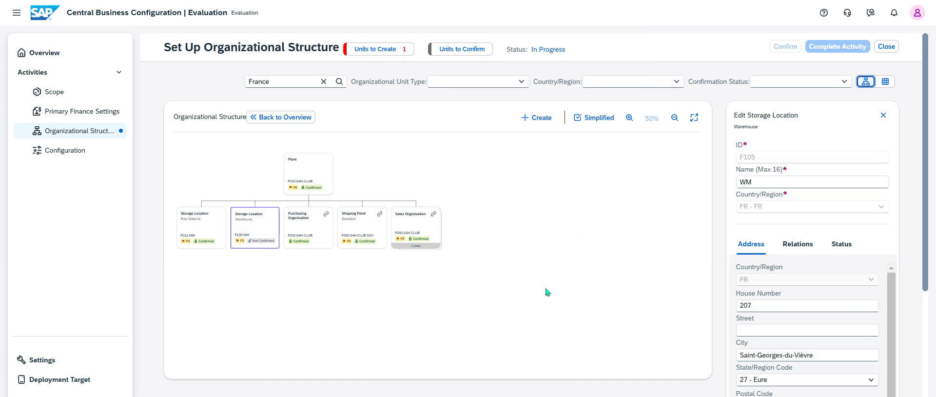
left_click(262, 237)
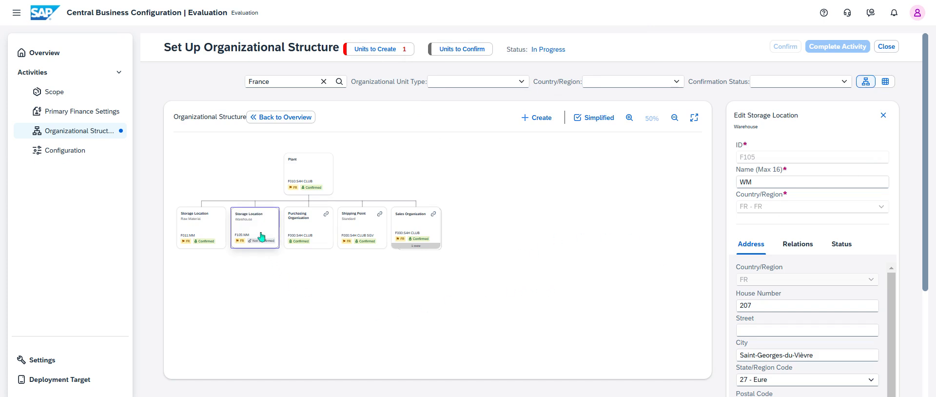
Assign cloud warehouse F10: WM to storage location F105 through its Warehouse to Cloud Warehouse relation
scroll(716, 229, "down", 1)
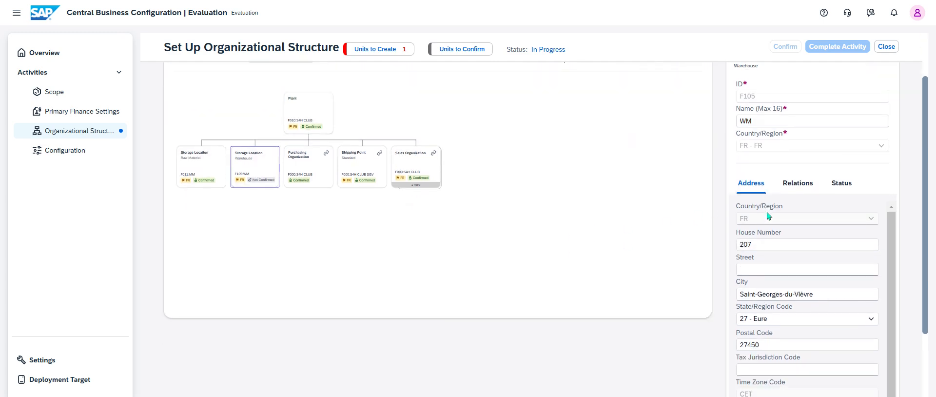
scroll(834, 243, "down", 2)
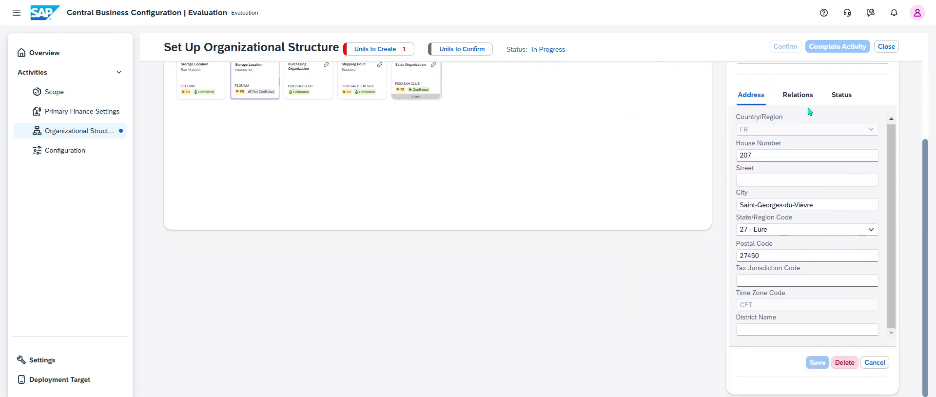
left_click(798, 95)
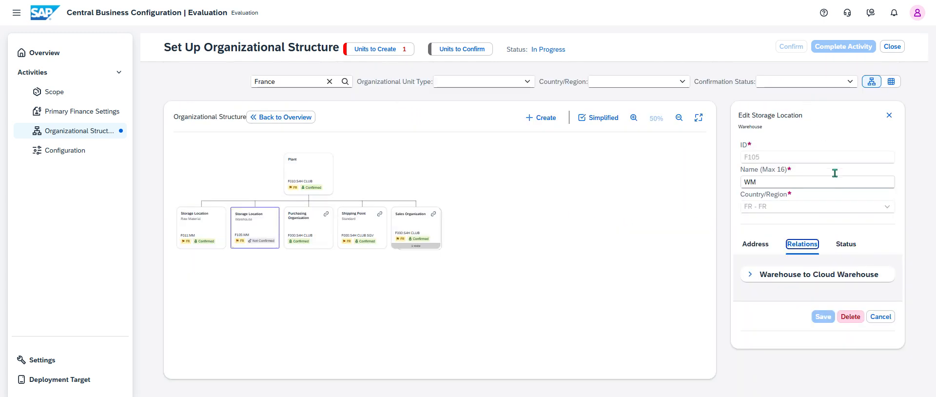
left_click(765, 279)
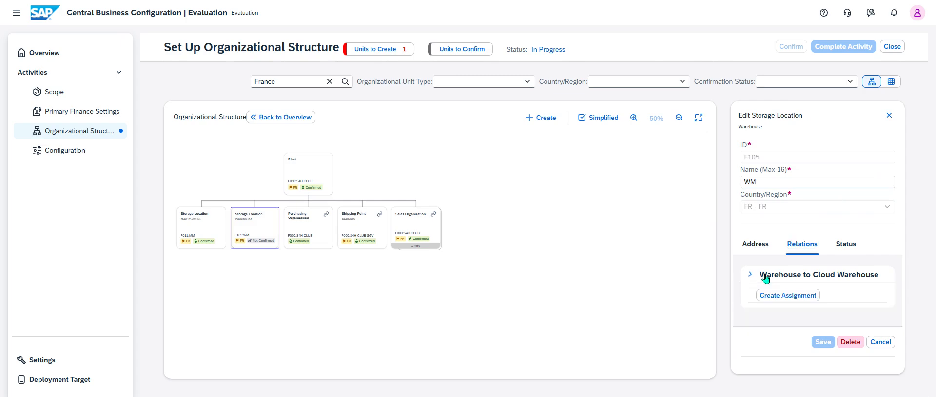
left_click(803, 296)
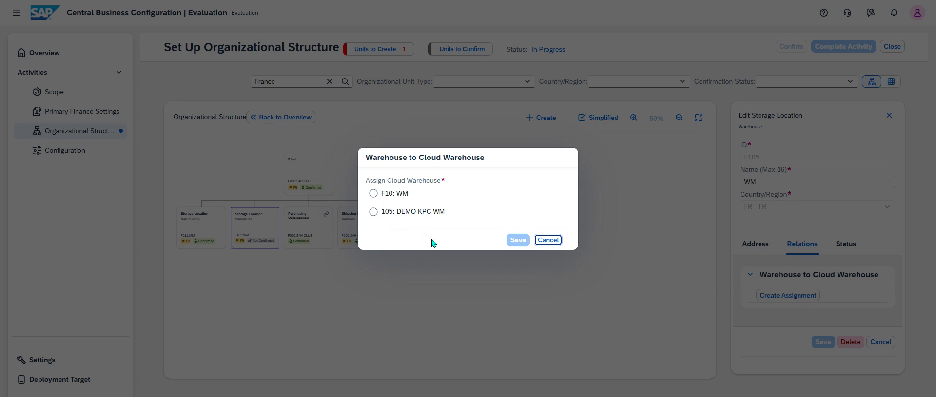
left_click(373, 193)
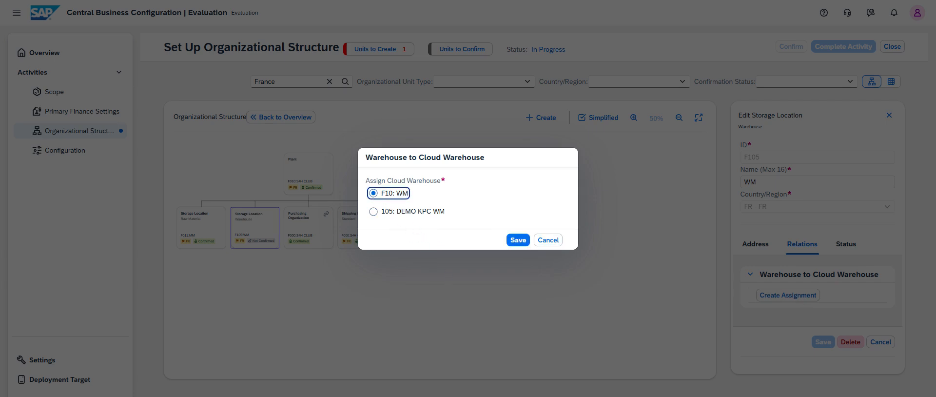
left_click(518, 240)
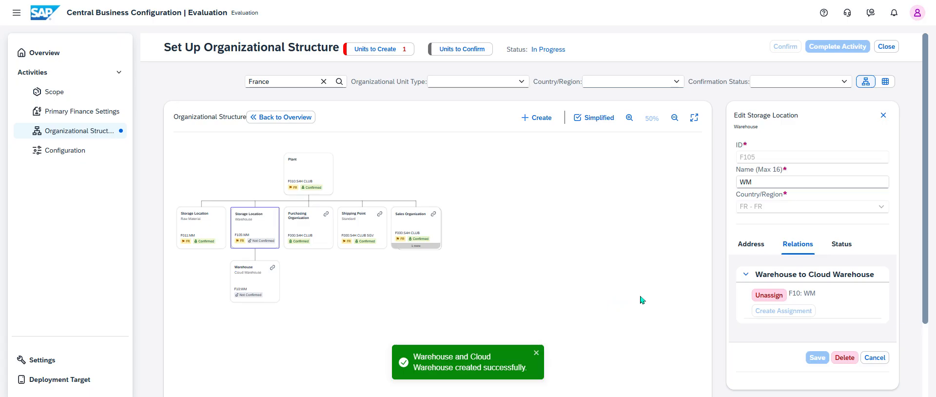
Rename storage location F105 to S4H WM, save it and dismiss the notifications
left_click(739, 182)
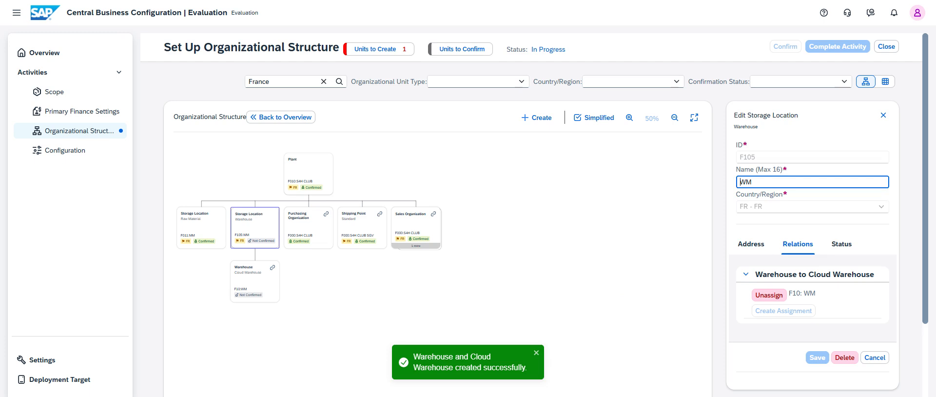
type("SG")
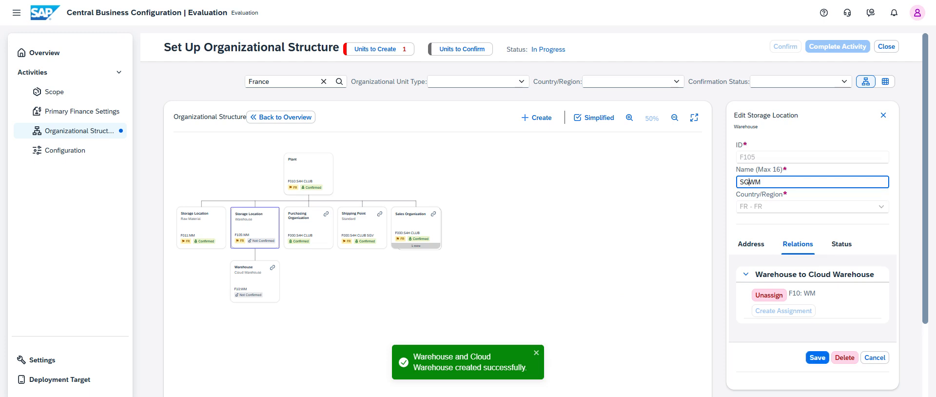
key("BackSpace")
key("BackSpace")
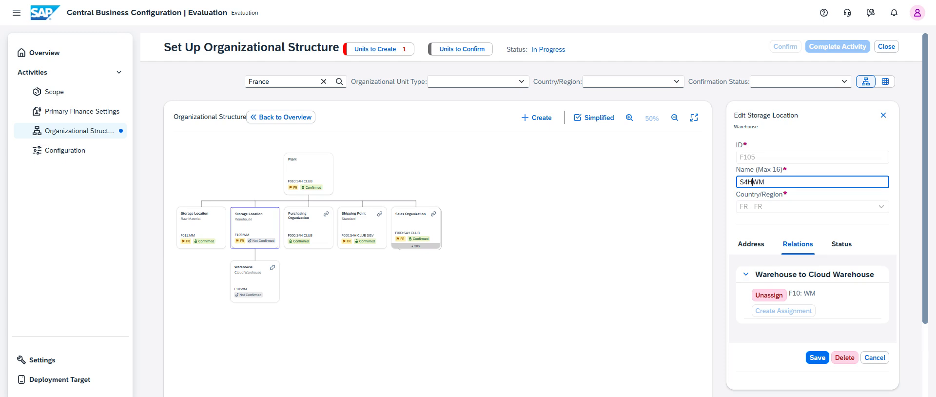
left_click(823, 356)
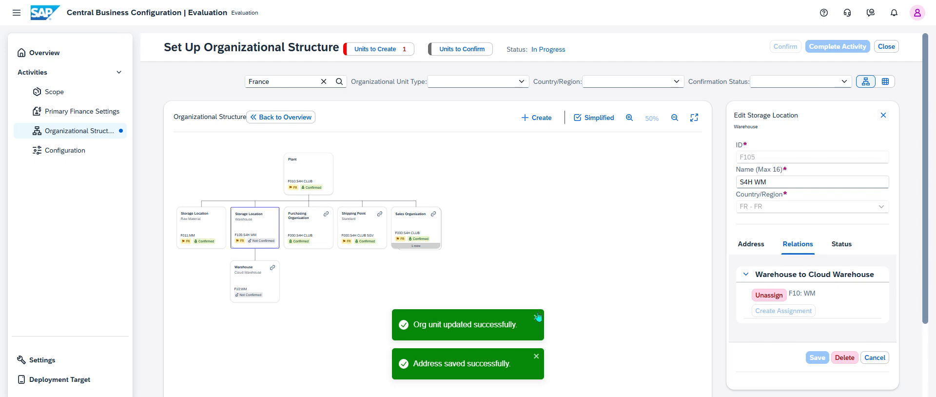
left_click(536, 358)
Inspect cloud warehouse F10: WM in the organizational structure, close the activity and reopen Set Up Organizational Structure
left_click(241, 279)
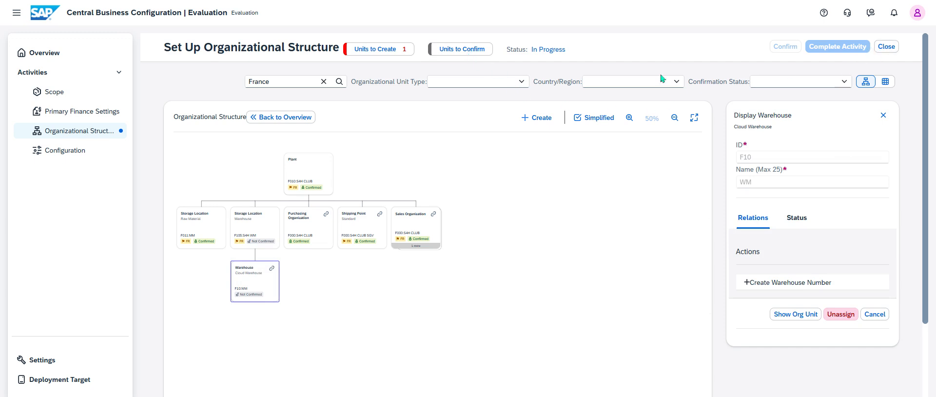
left_click(883, 50)
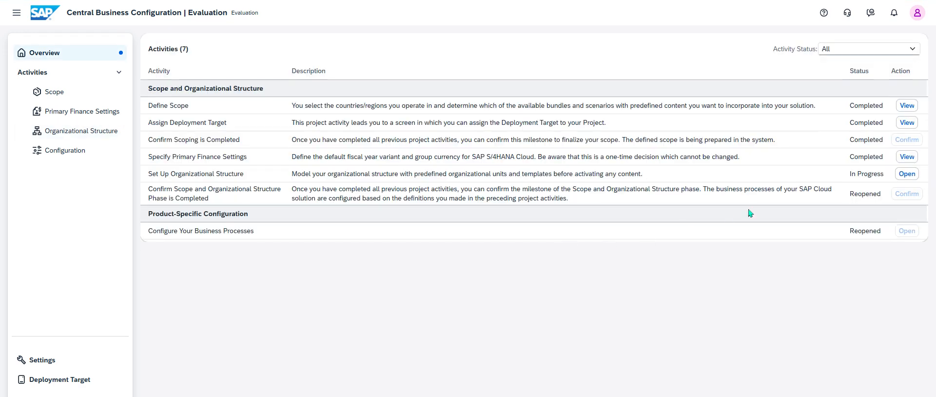
left_click(906, 174)
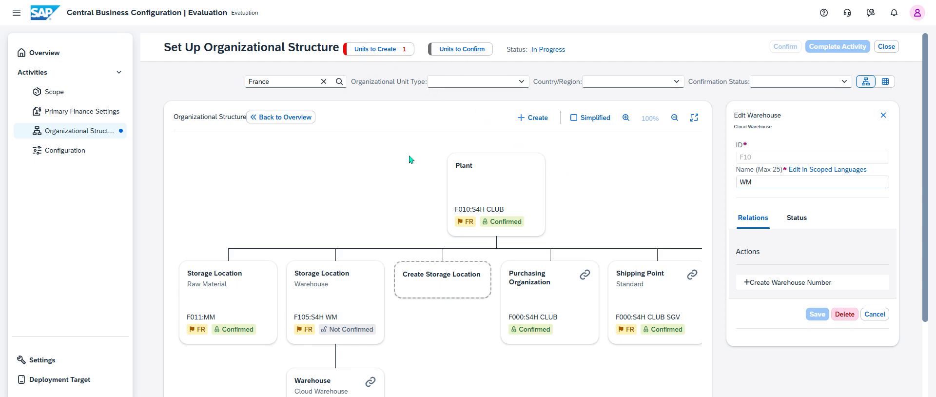
Return to the organizational structure overview, clear the France search filter and reload the page
left_click(301, 118)
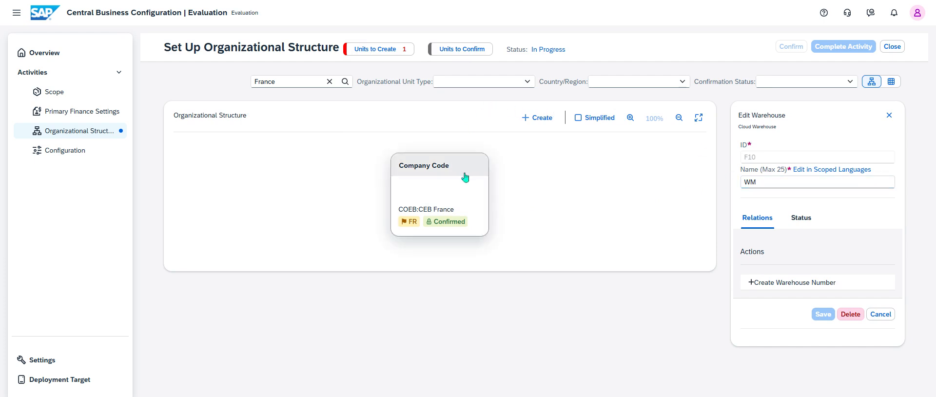
left_click(330, 81)
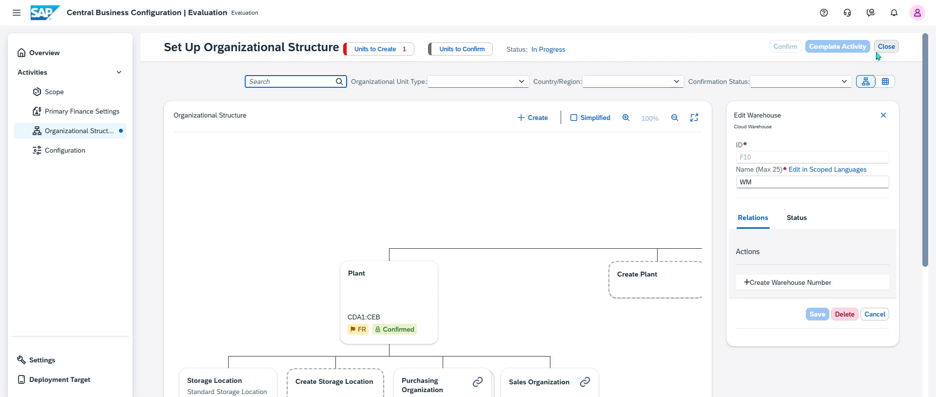
left_click(547, 3)
key("Return")
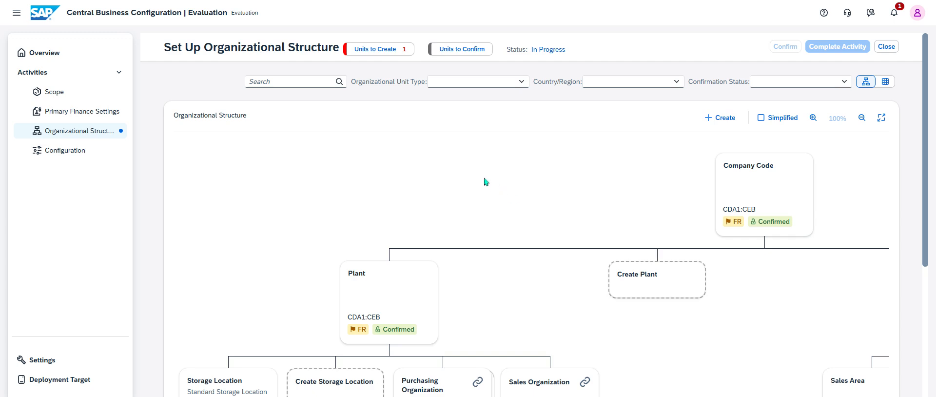
Show the organizational structure as a table, expand cloud warehouse F10 and select it to view its details
left_click(885, 82)
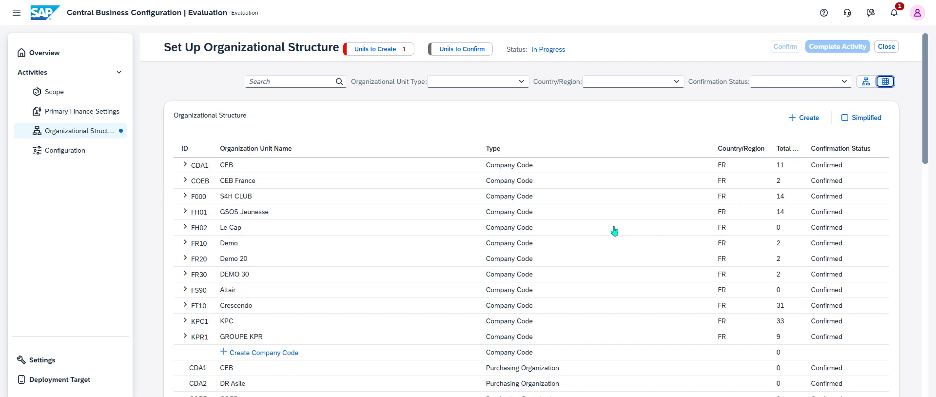
scroll(533, 233, "down", 9)
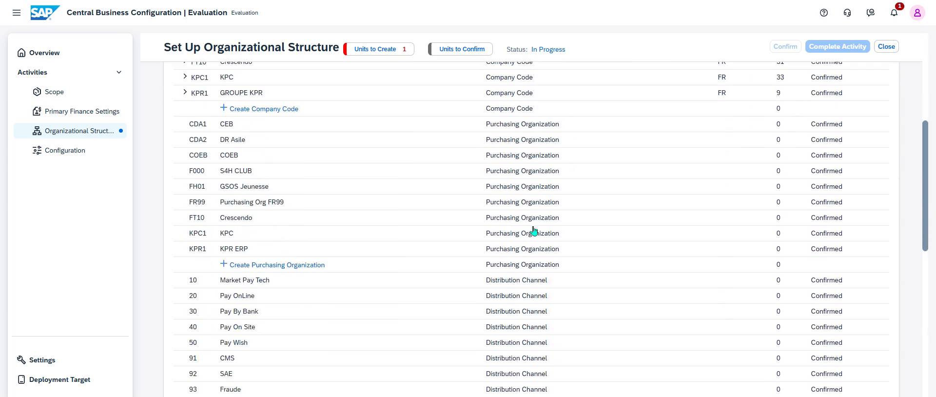
scroll(534, 232, "down", 5)
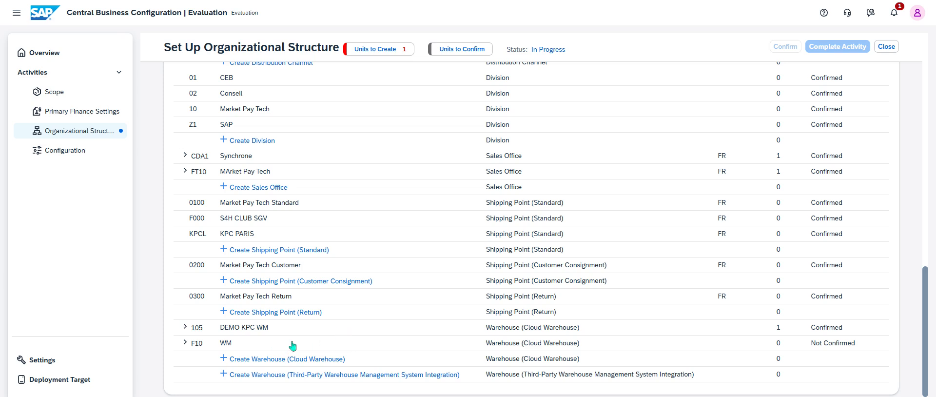
left_click(185, 343)
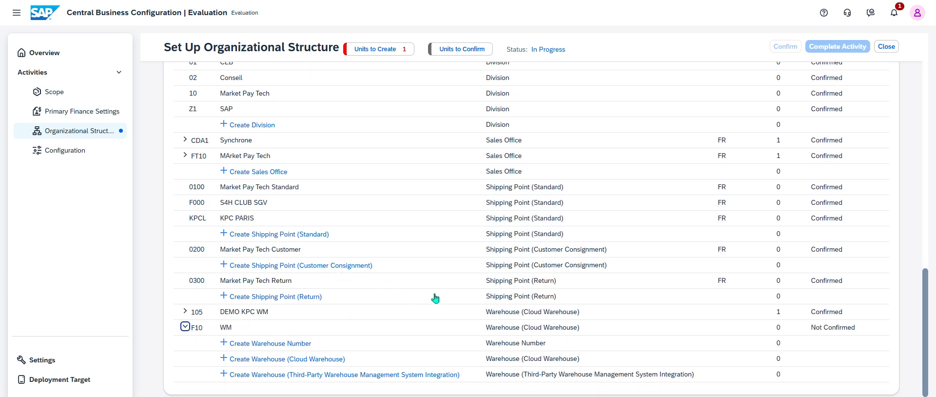
left_click(468, 327)
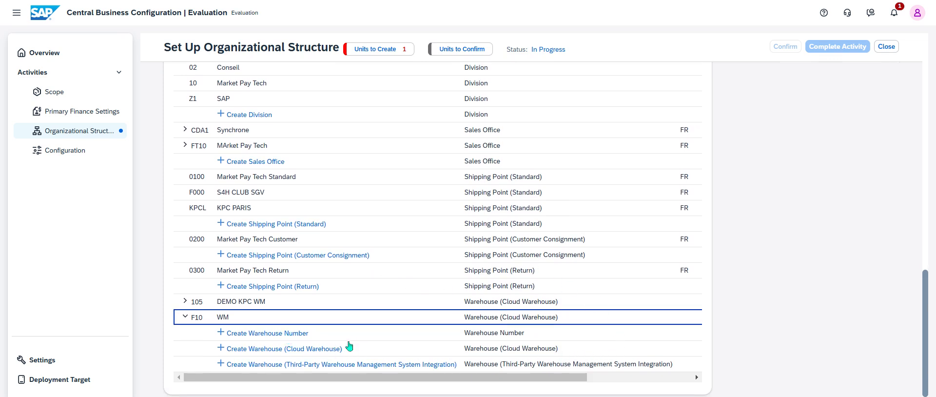
left_click(287, 337)
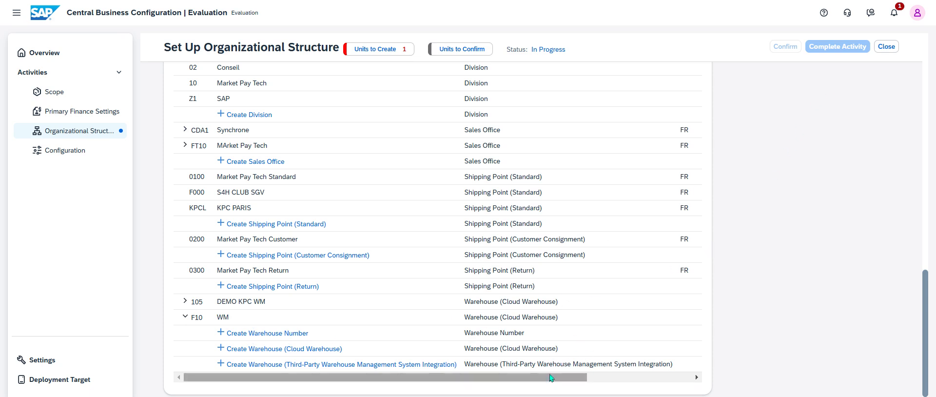
left_click_drag(551, 378, 516, 379)
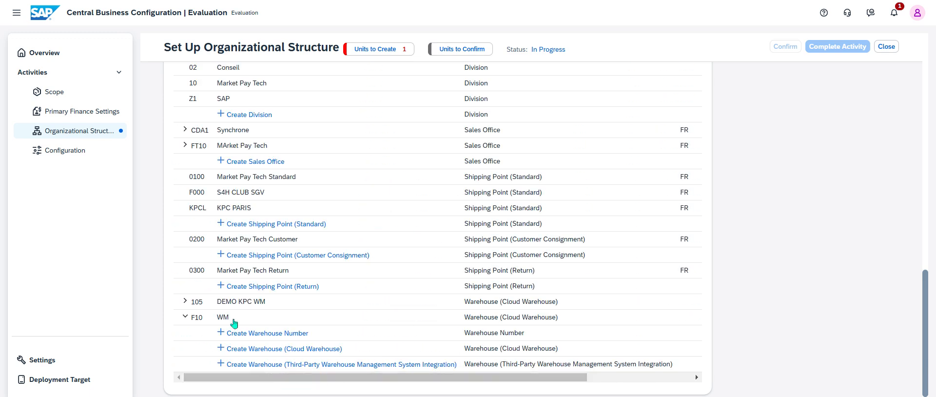
left_click(234, 318)
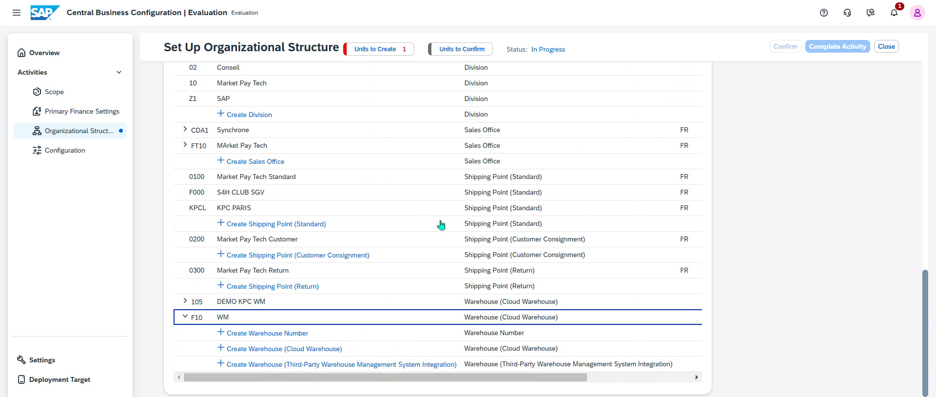
Close the activity, check the Configure Your Business Processes page and return to the organizational structure
left_click(886, 47)
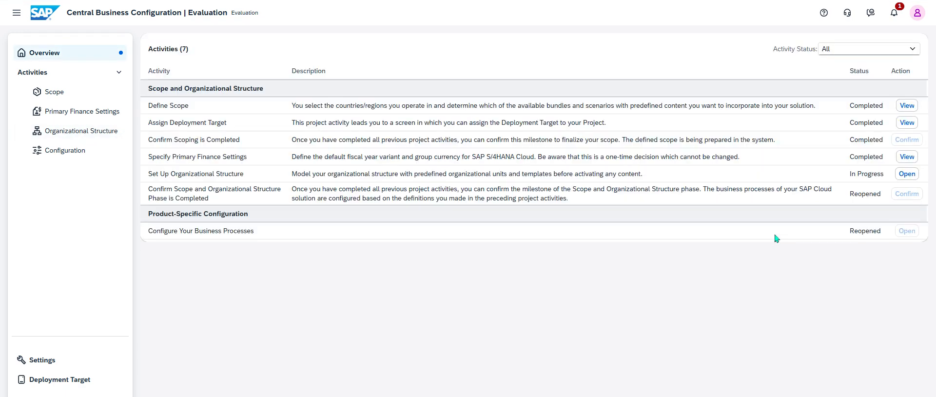
left_click(81, 152)
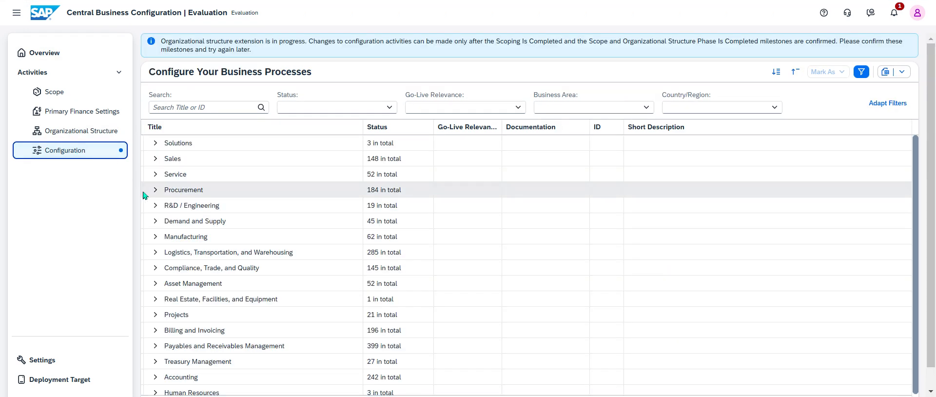
left_click(105, 133)
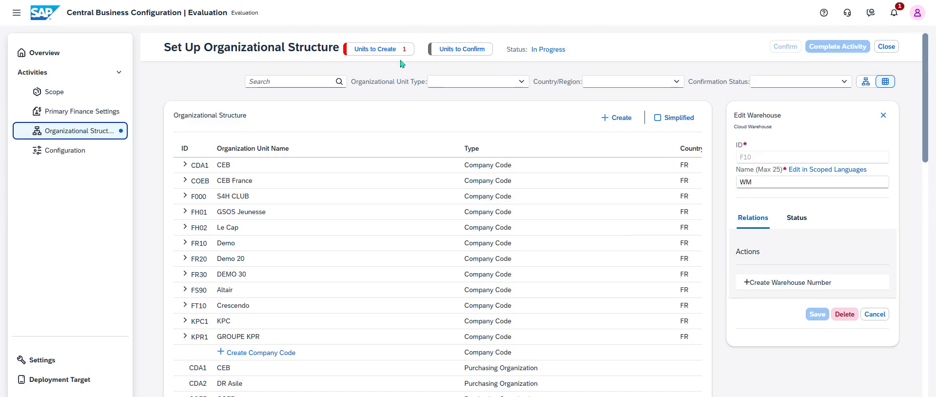
Review the breakdown of units to create and the cloud warehouse entries at the end of the organizational structure table
left_click(393, 54)
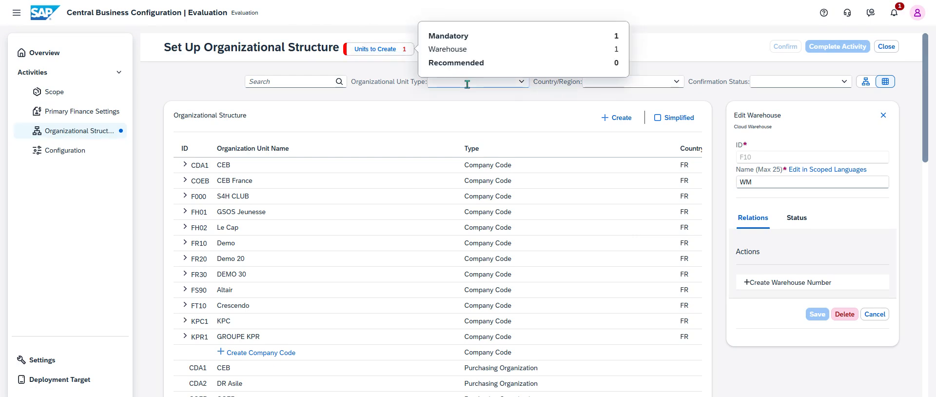
scroll(372, 199, "down", 10)
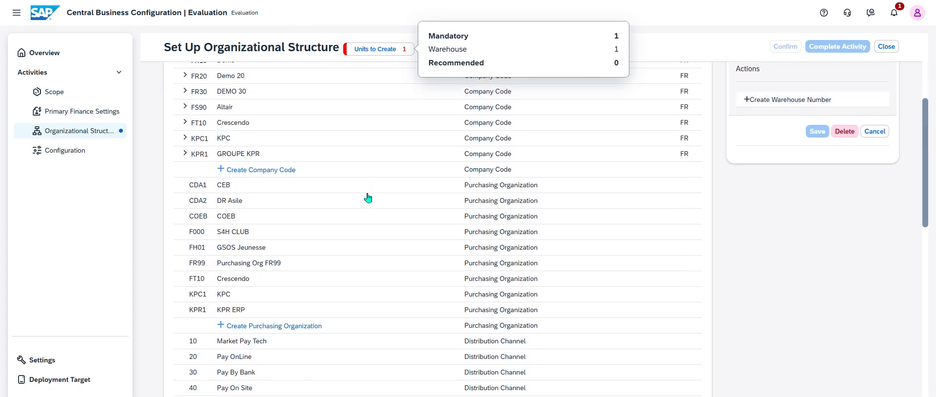
scroll(369, 198, "down", 3)
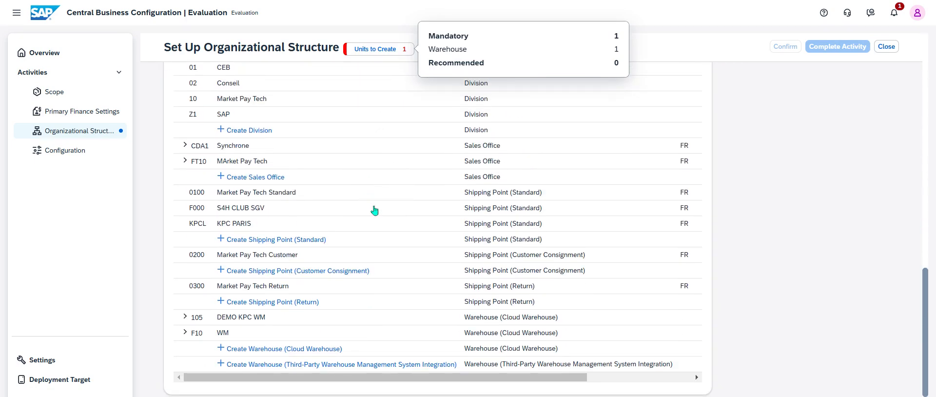
left_click(138, 356)
scroll(138, 356, "up", 4)
scroll(142, 312, "down", 3)
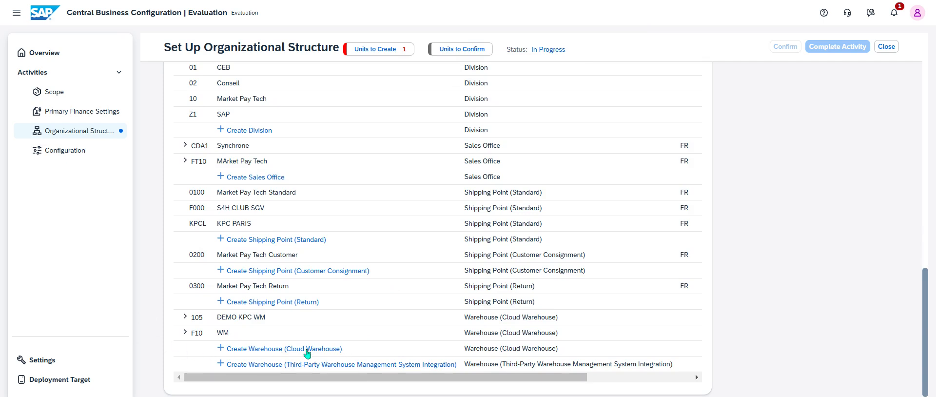
Display the organizational structure graphically in full screen at 75% zoom, discarding the blank cloud warehouse creation form
left_click(262, 348)
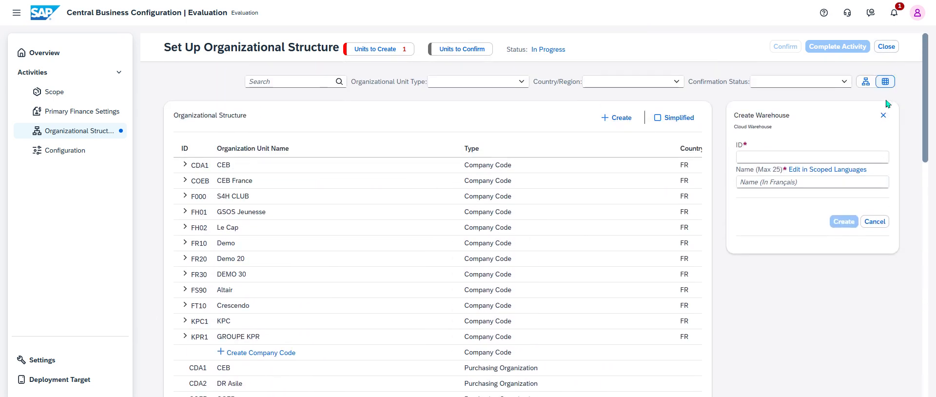
left_click(865, 81)
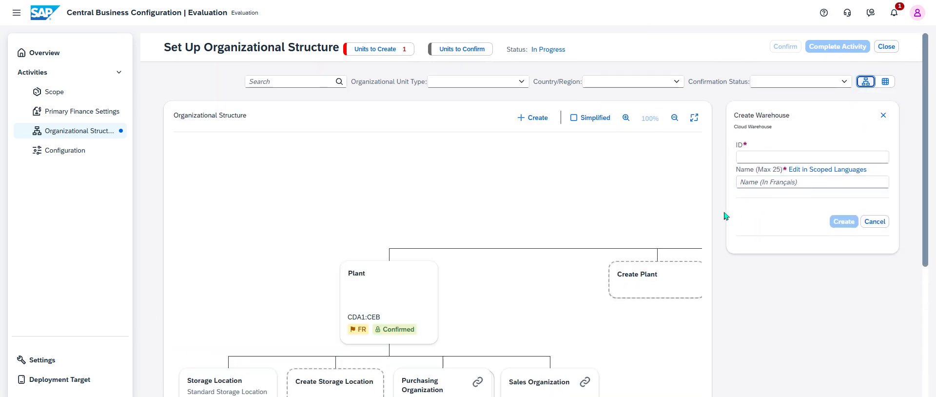
left_click(693, 118)
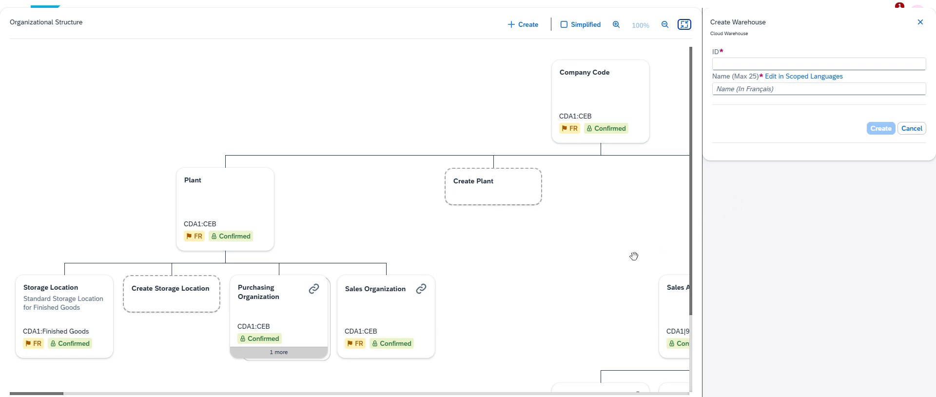
left_click_drag(645, 232, 600, 150)
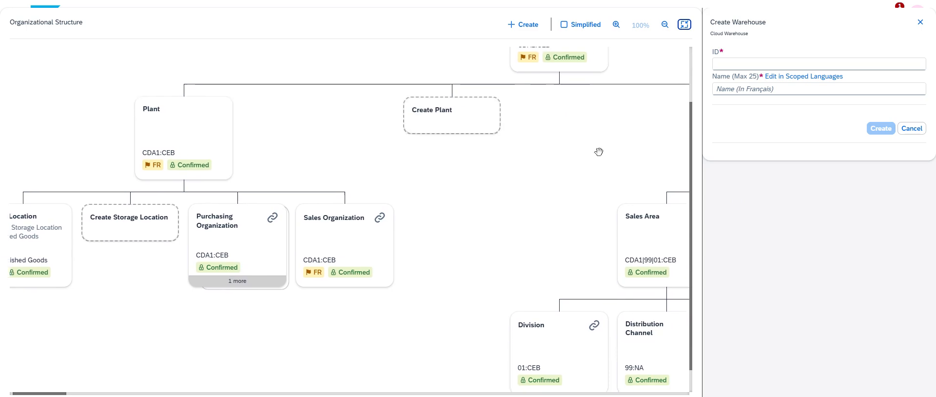
left_click(665, 25)
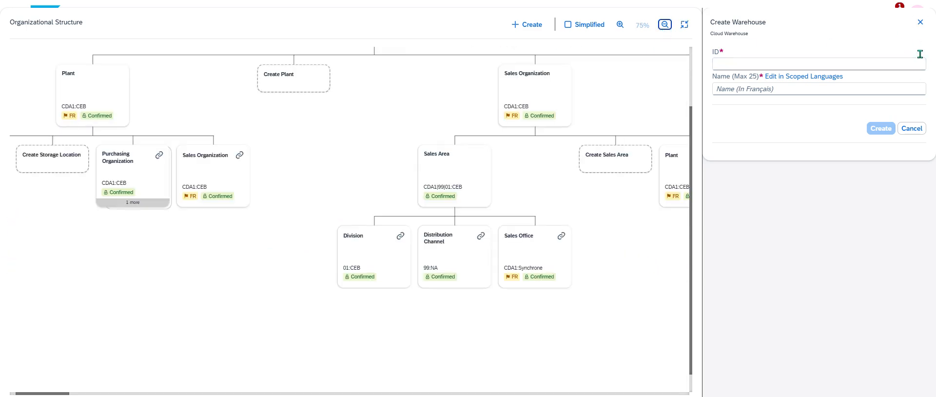
left_click(921, 22)
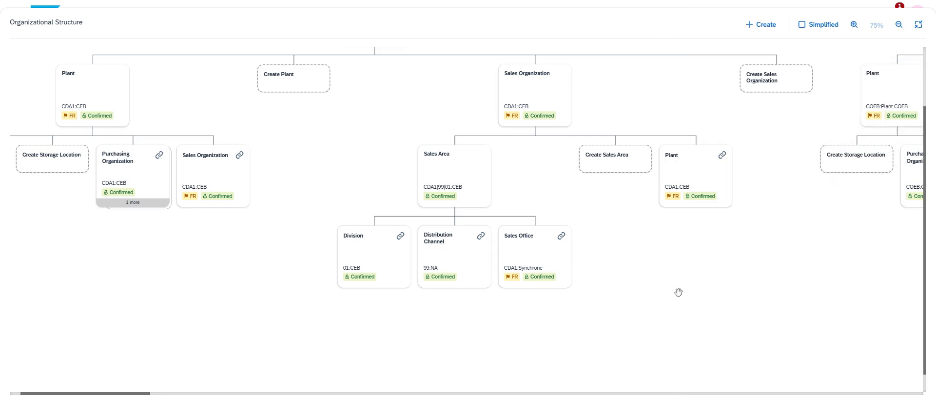
Examine the graphical structure from the company codes through to cloud warehouse F10 and its missing warehouse number
left_click_drag(678, 291, 443, 294)
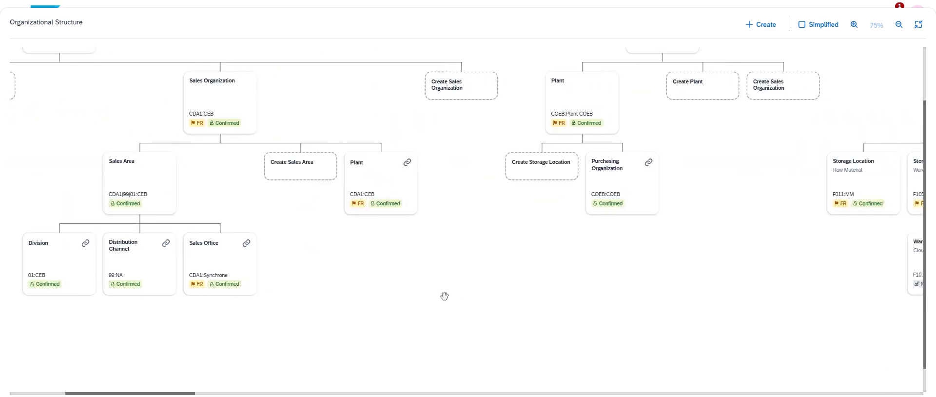
left_click_drag(818, 294, 434, 298)
left_click_drag(819, 288, 426, 274)
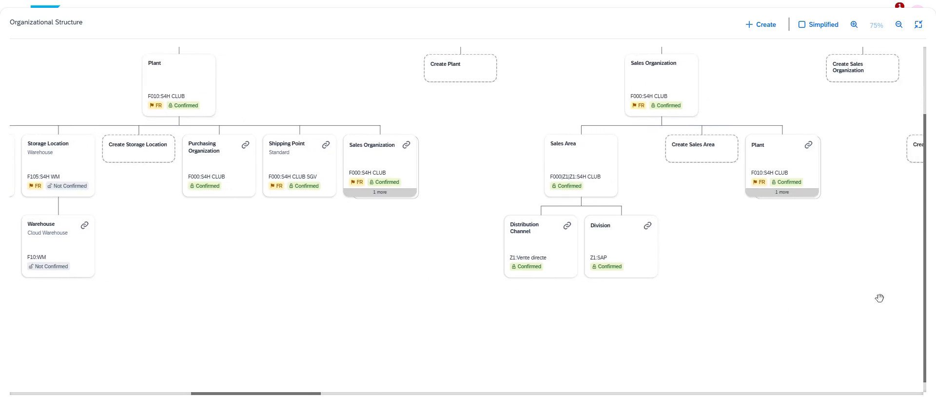
left_click_drag(879, 297, 508, 291)
left_click_drag(778, 292, 444, 297)
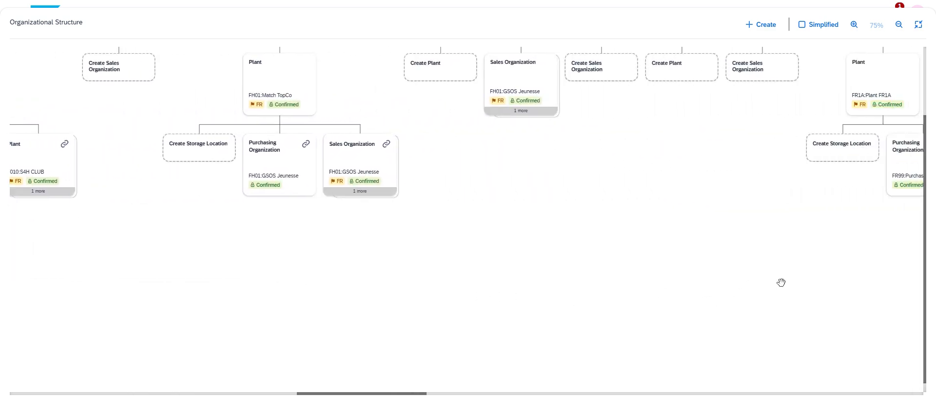
left_click_drag(779, 280, 625, 348)
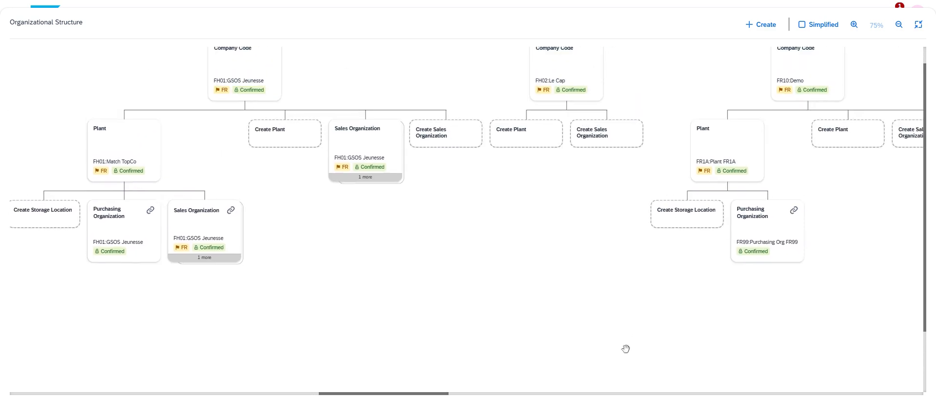
left_click_drag(819, 309, 470, 311)
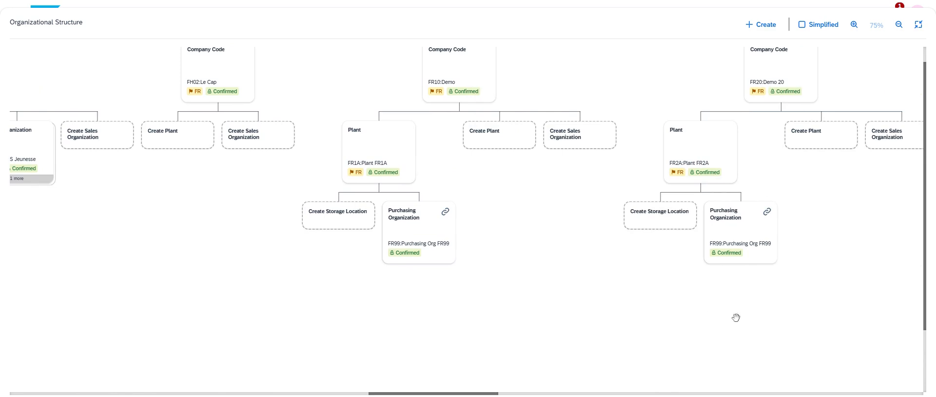
left_click_drag(844, 317, 407, 320)
left_click_drag(823, 290, 399, 297)
left_click_drag(768, 336, 278, 285)
left_click_drag(832, 291, 278, 363)
left_click_drag(833, 233, 365, 291)
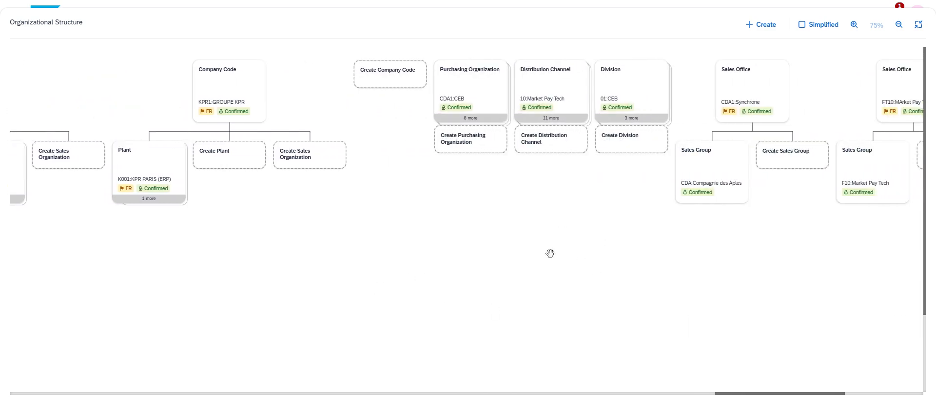
left_click_drag(817, 291, 441, 297)
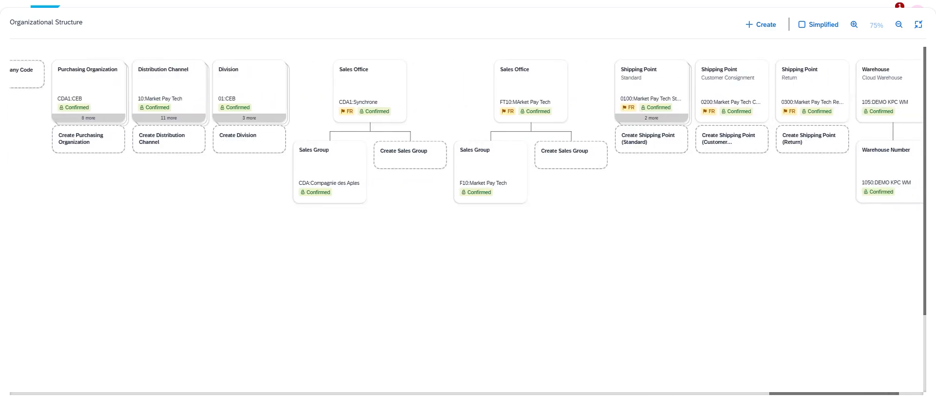
left_click_drag(385, 292, 174, 288)
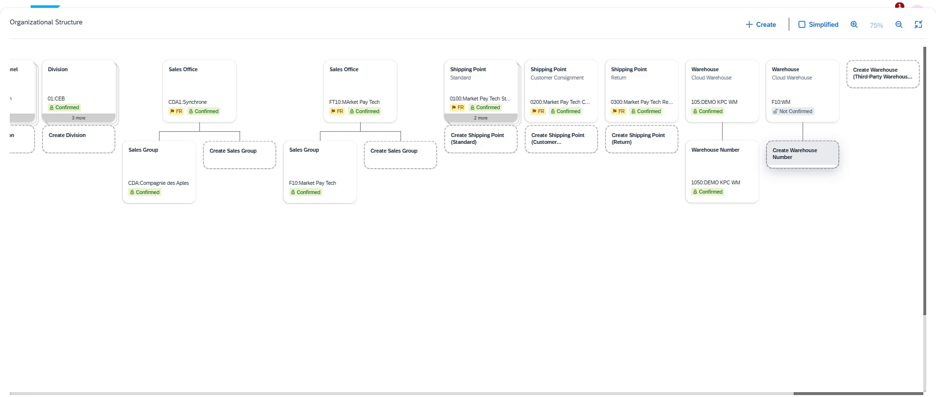
Start a warehouse number under cloud warehouse F10 with ID F105 and the French name S4H WM
left_click(802, 158)
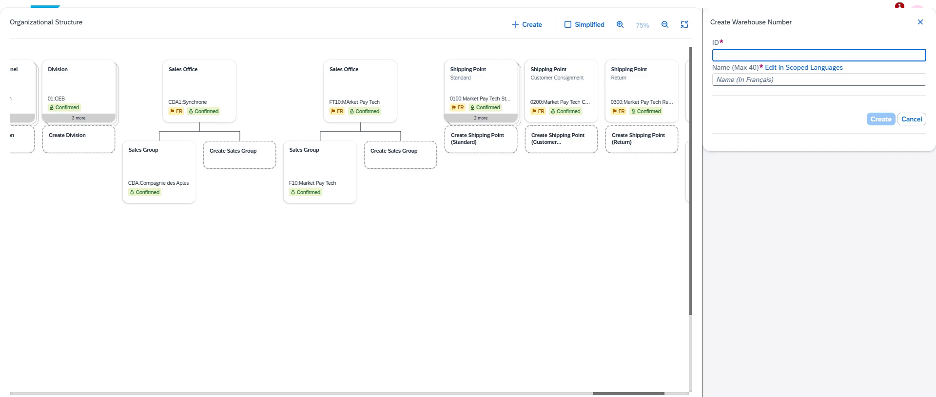
type("F105")
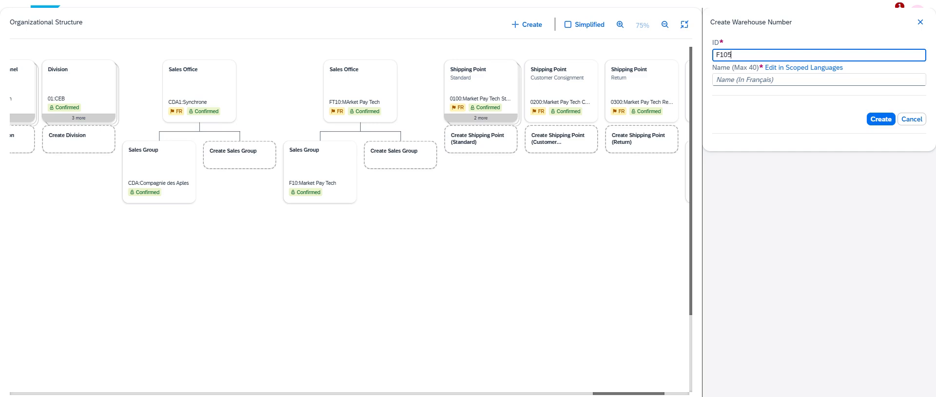
key("Tab")
key("Tab")
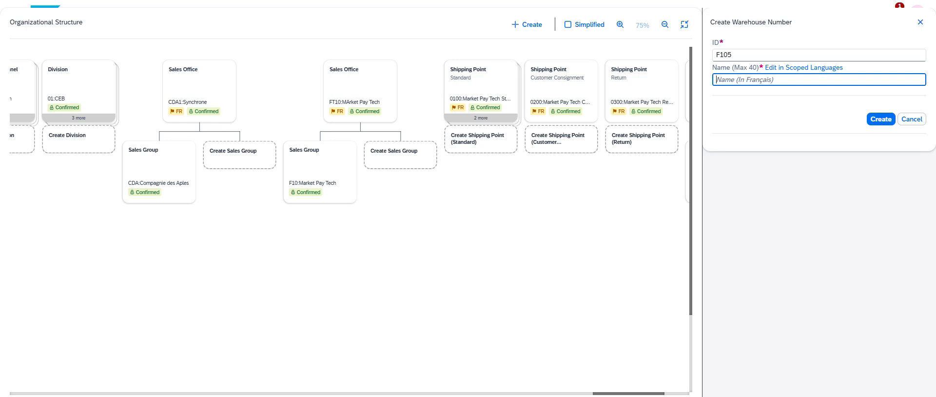
type("S4H WM")
Copy the name S4H WM into the warehouse number's English name and create the unit
left_click_drag(746, 79, 724, 99)
key("ctrl+c")
left_click(823, 69)
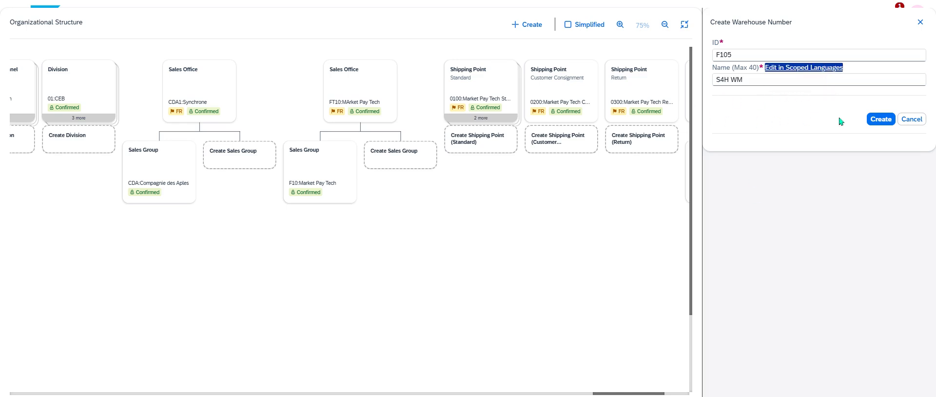
left_click(488, 324)
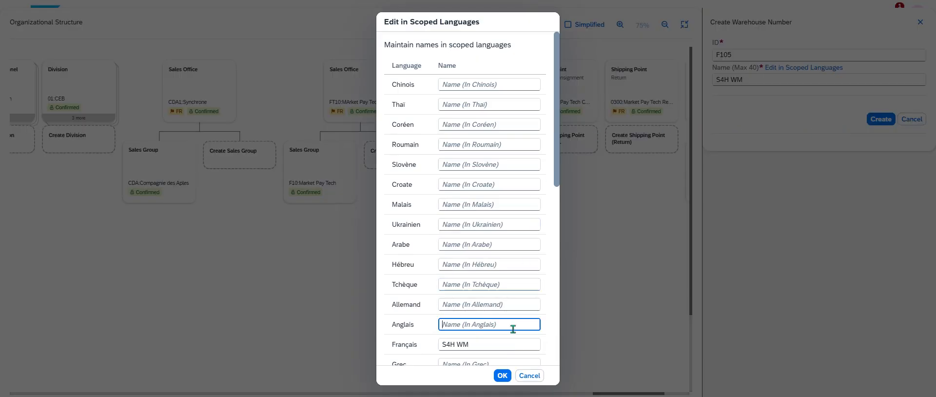
key("ctrl+v")
left_click(503, 375)
left_click(749, 52)
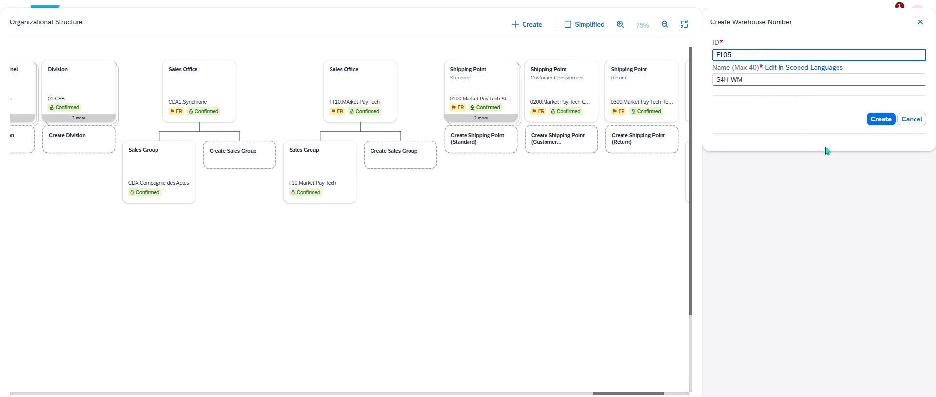
left_click(881, 119)
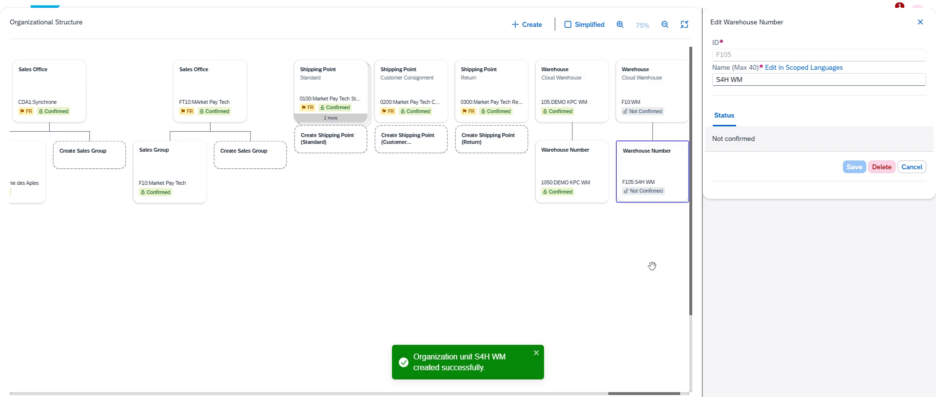
Check the details of cloud warehouse F10 and its warehouse number F105, and close them
left_click(665, 93)
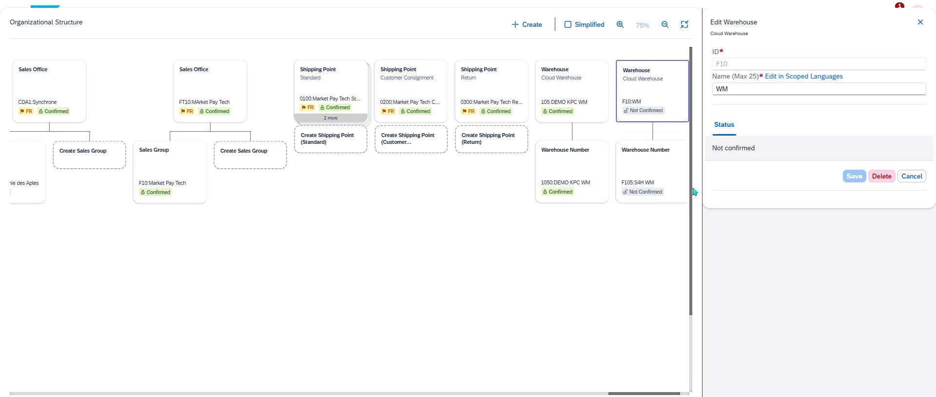
left_click(671, 184)
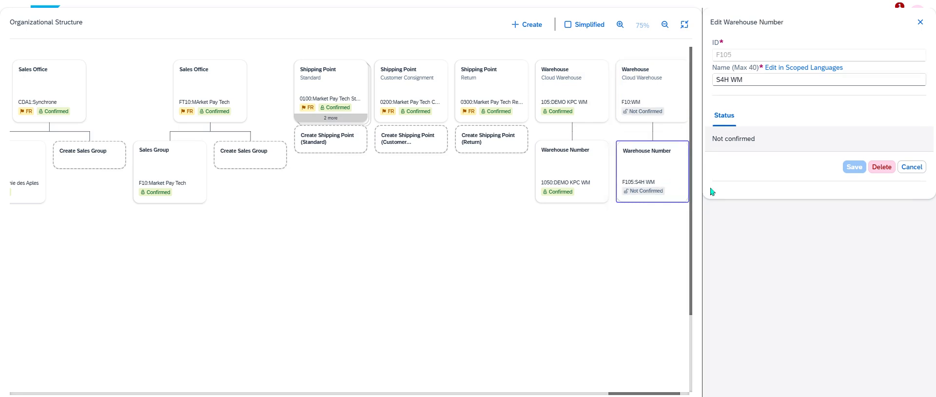
left_click(920, 22)
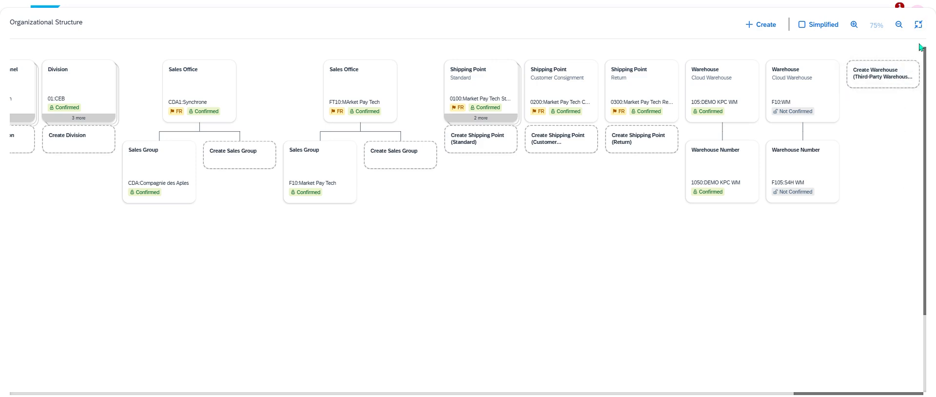
Leave the full-screen graphic, show the organizational structure as a table and start a third-party warehouse management system integration unit
left_click(918, 25)
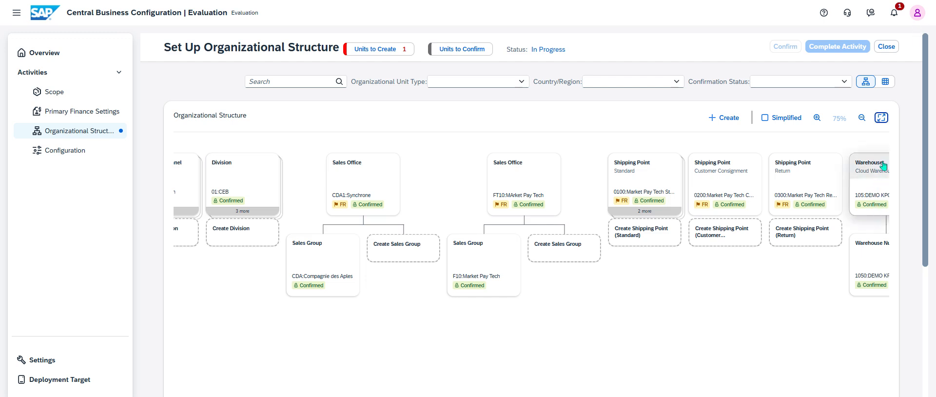
left_click(885, 82)
scroll(461, 243, "down", 15)
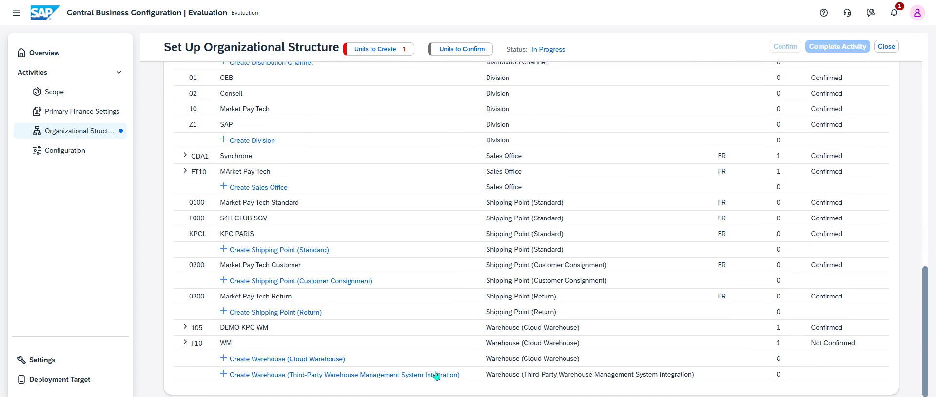
left_click(436, 375)
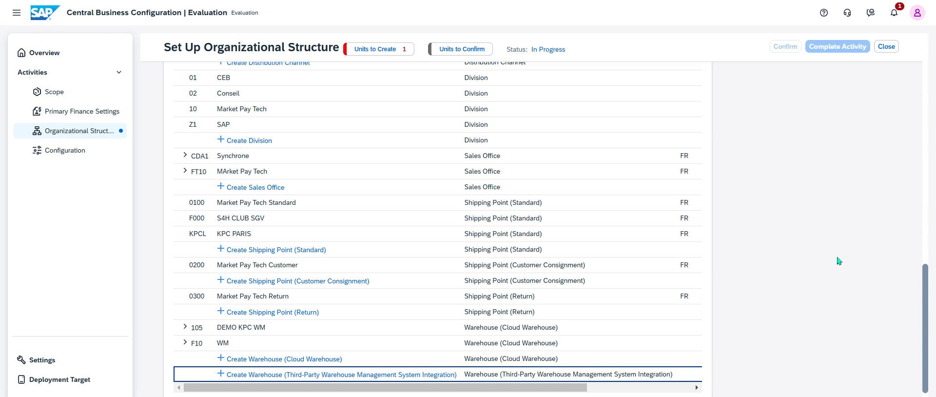
Close and reopen the Set Up Organizational Structure activity and look over the warehouse entries at the table's end
mouse_move(585, 388)
left_mouse_down()
mouse_move(702, 388)
mouse_move(578, 393)
left_mouse_up()
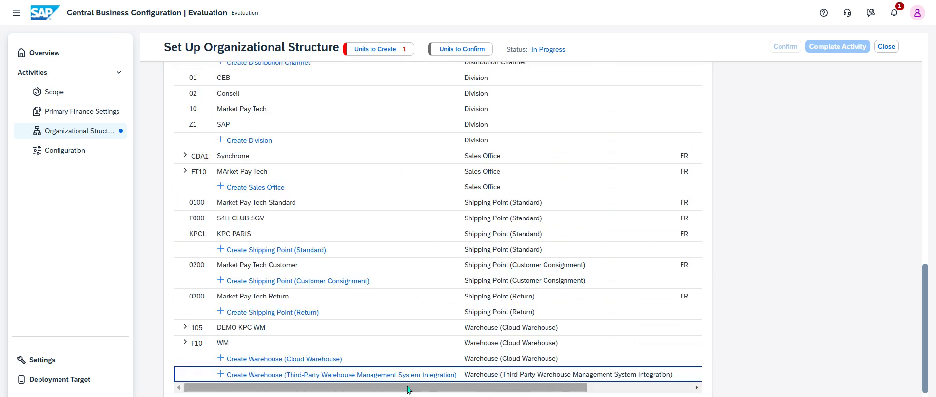
left_click(323, 376)
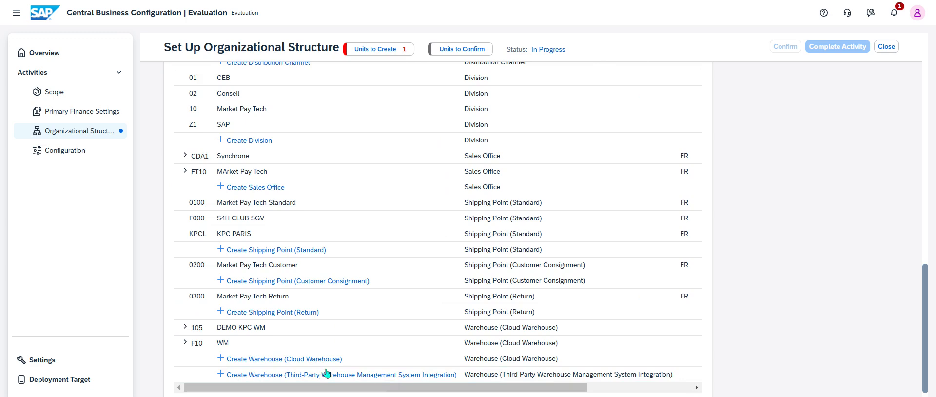
left_click(885, 46)
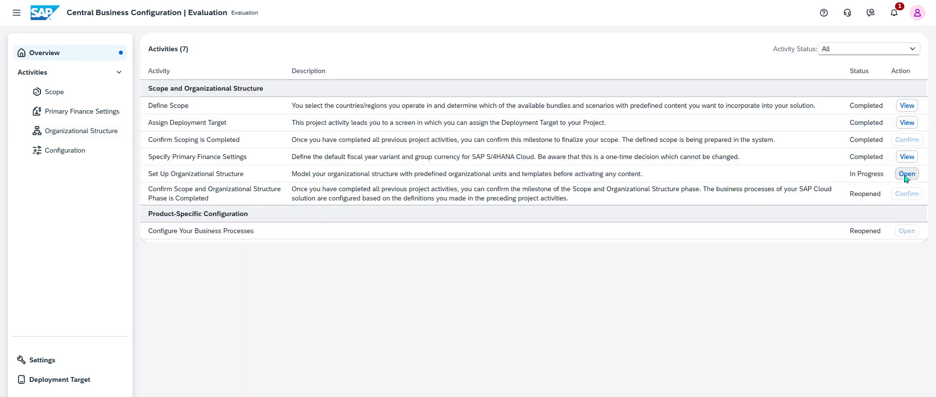
left_click(907, 175)
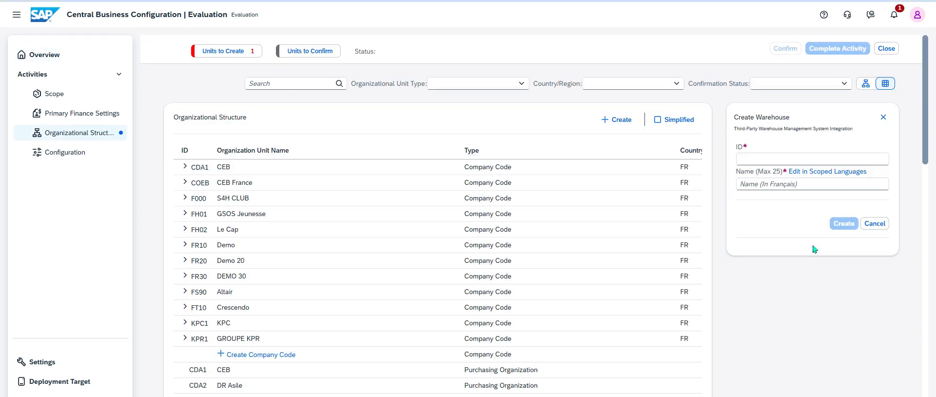
left_click(872, 86)
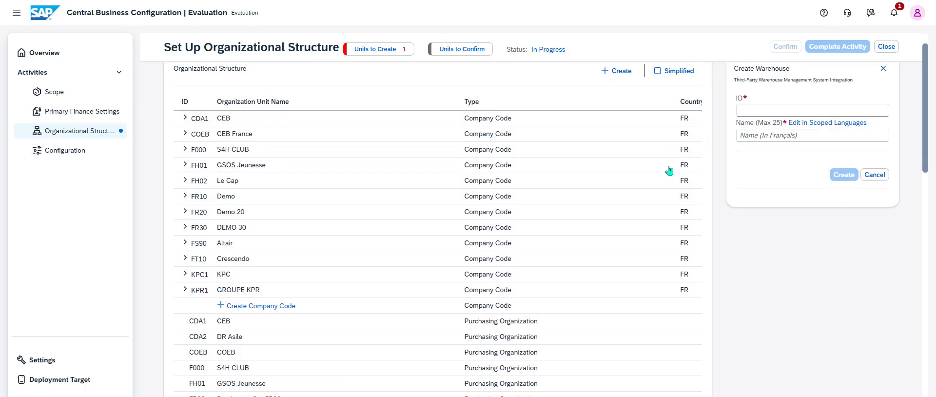
scroll(669, 170, "down", 10)
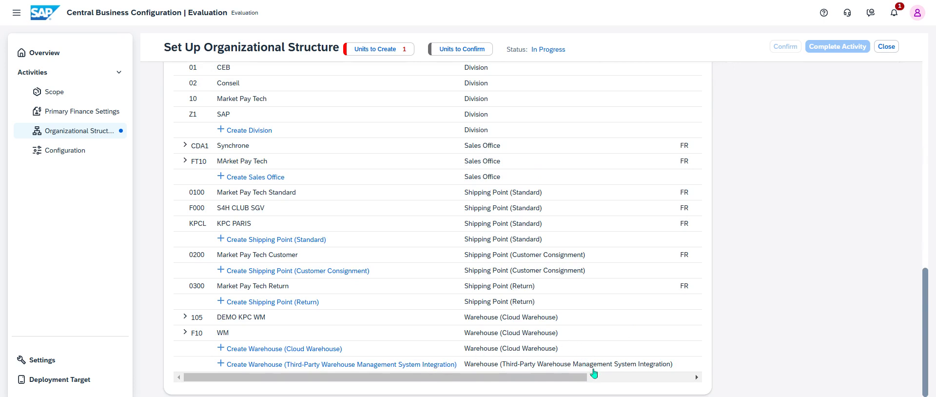
left_click(627, 378)
left_click_drag(627, 379, 413, 382)
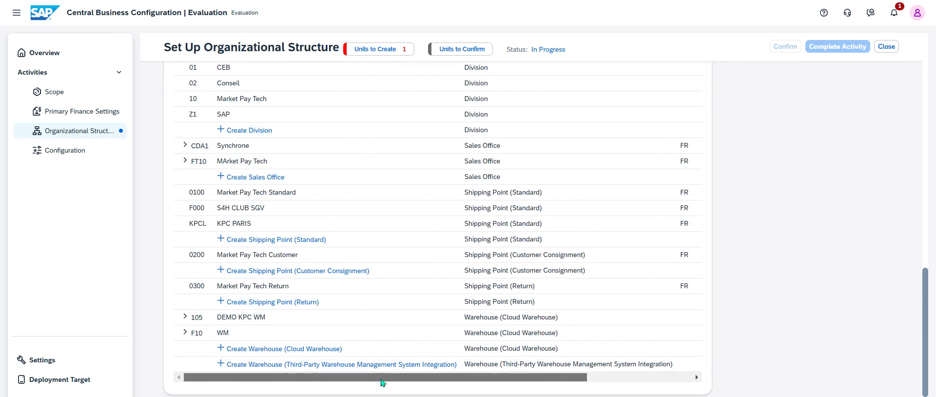
Fill in the third-party warehouse form with ID F00 and the French name TP WM SI
scroll(558, 176, "up", 3)
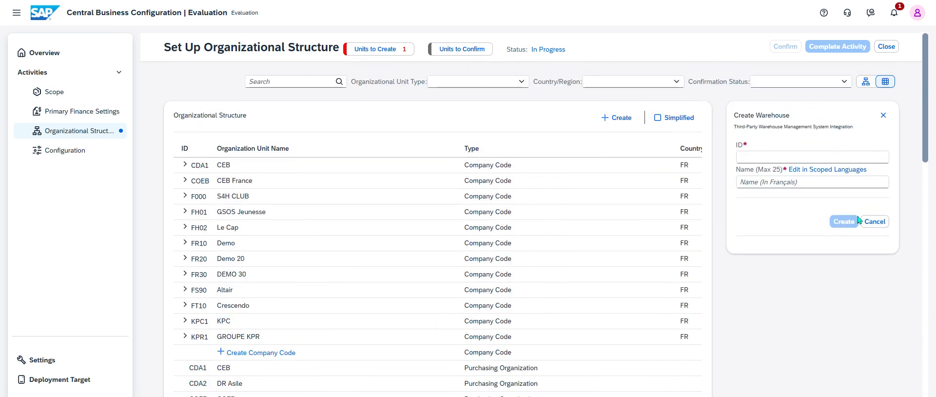
left_click(779, 157)
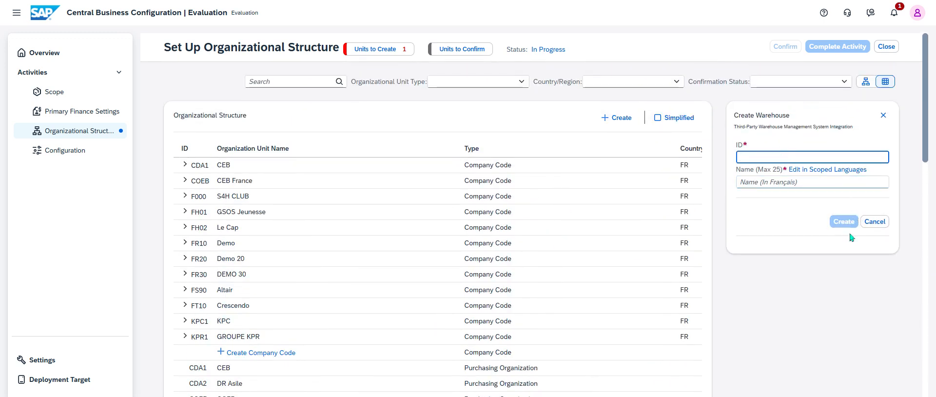
type("F00")
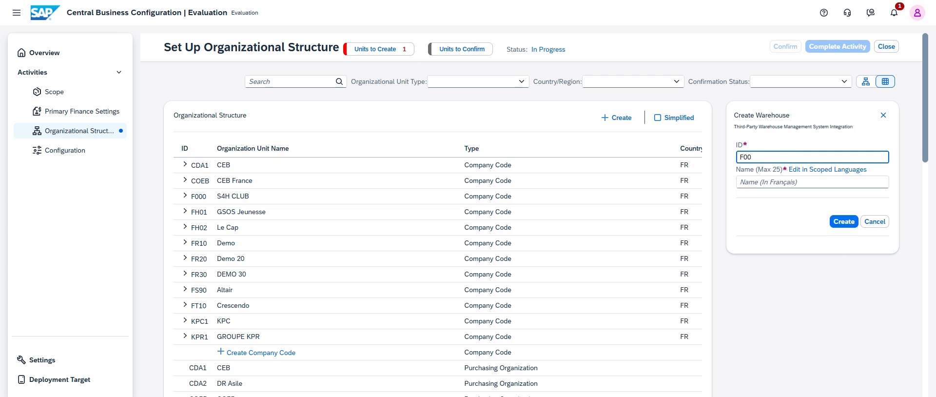
key("Tab")
key("Tab")
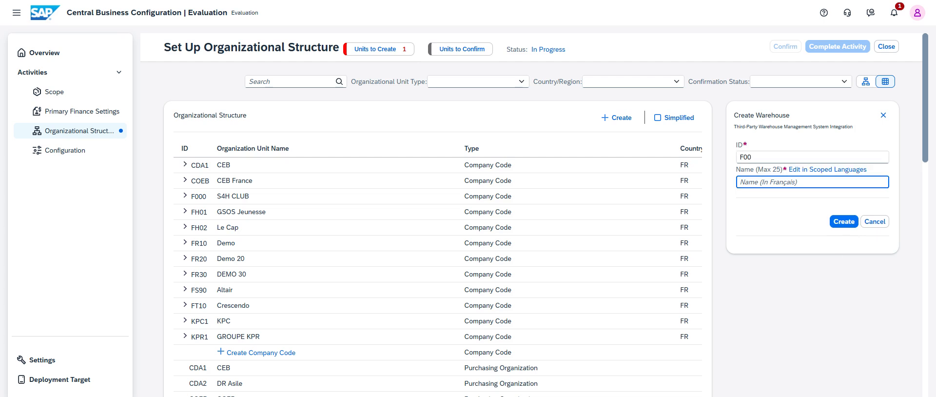
type("TP WM SI")
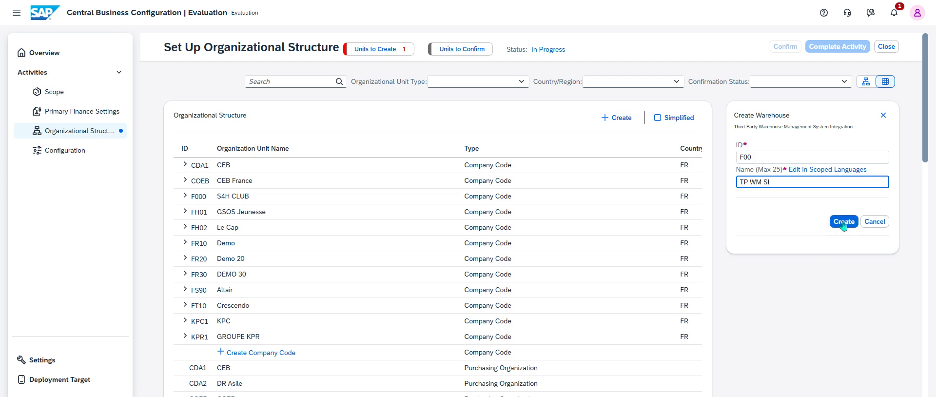
Copy the name TP WM SI into the third-party warehouse's English name and create the unit
left_click(827, 170)
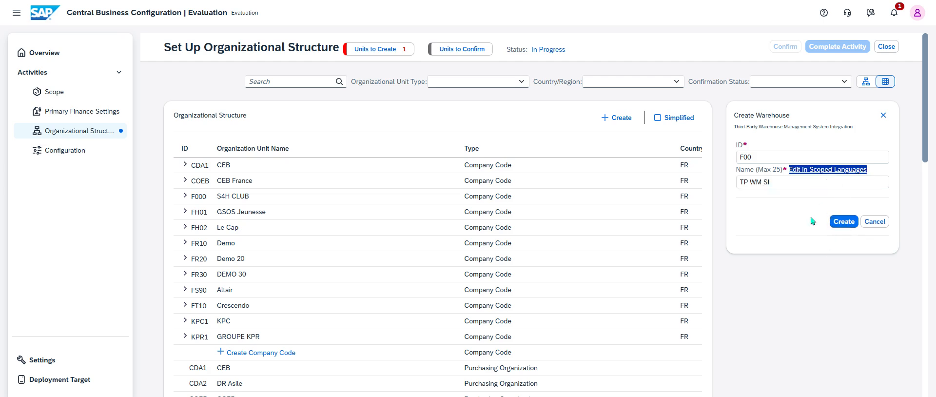
left_click_drag(475, 344, 443, 337)
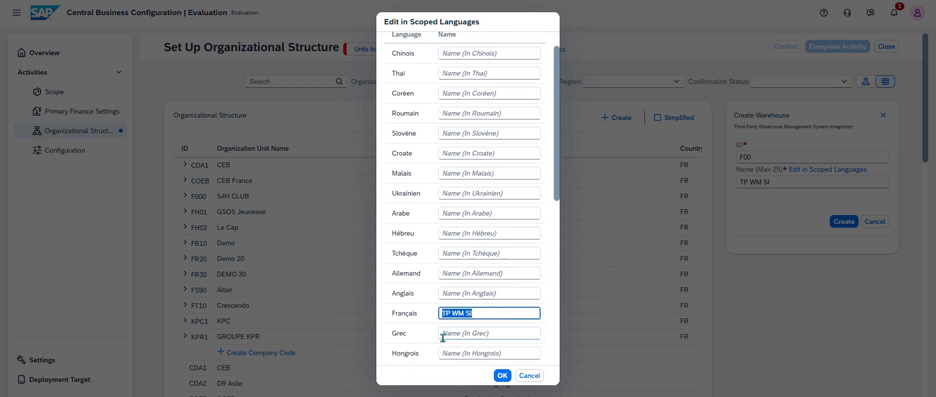
key("ctrl+c")
left_click(478, 293)
key("ctrl+v")
left_click(504, 375)
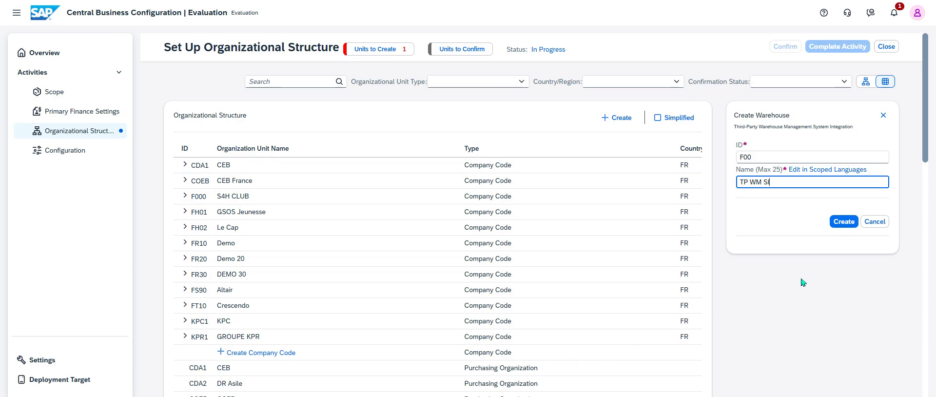
left_click(838, 222)
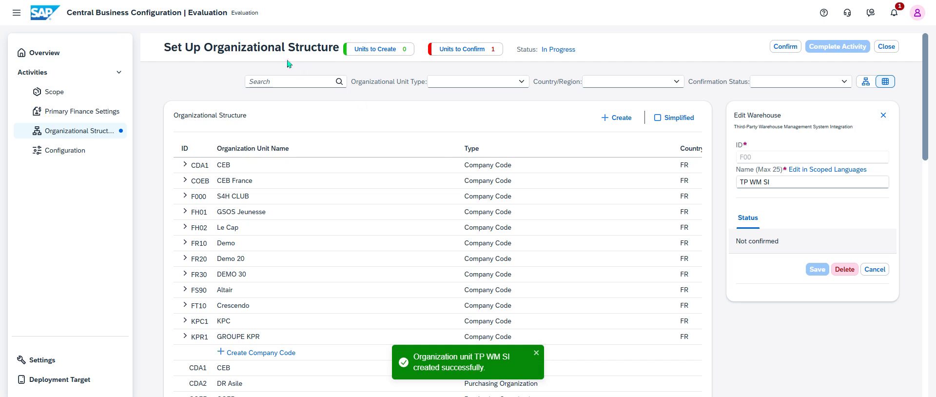
Confirm all pending organizational units, including cloud warehouse F10 and third-party warehouse F00
triple_click(272, 51)
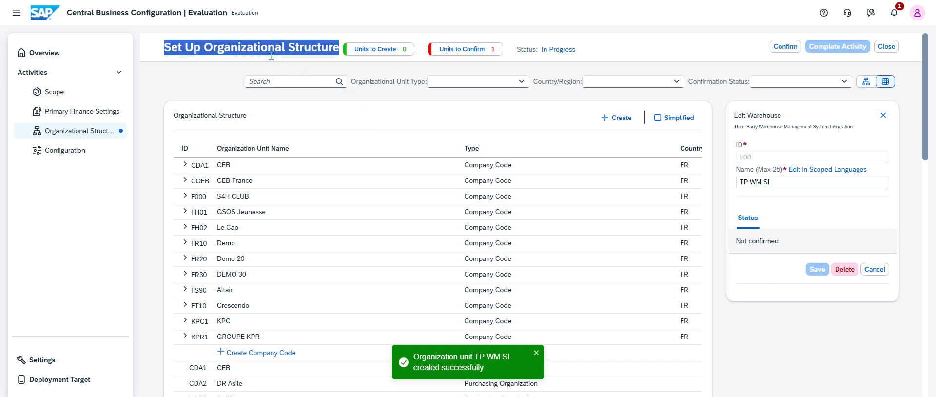
left_click(774, 1)
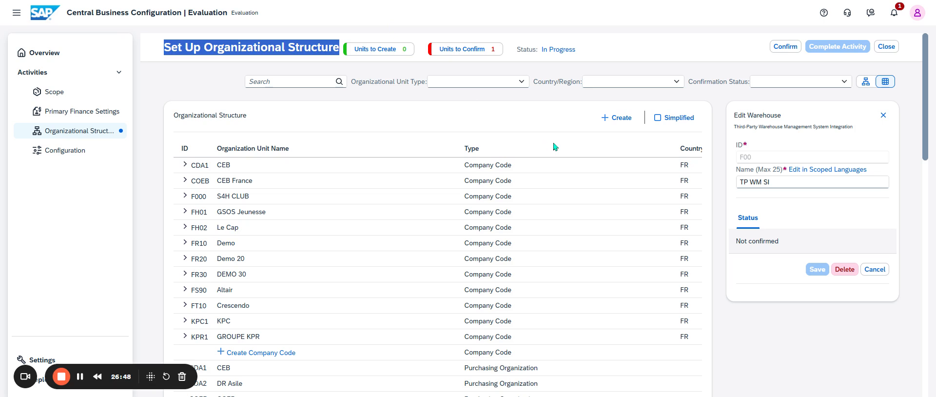
left_click(784, 47)
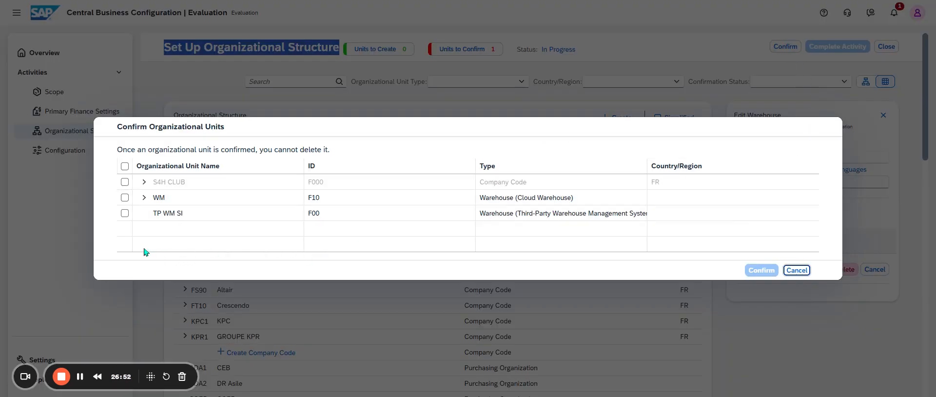
left_click(125, 166)
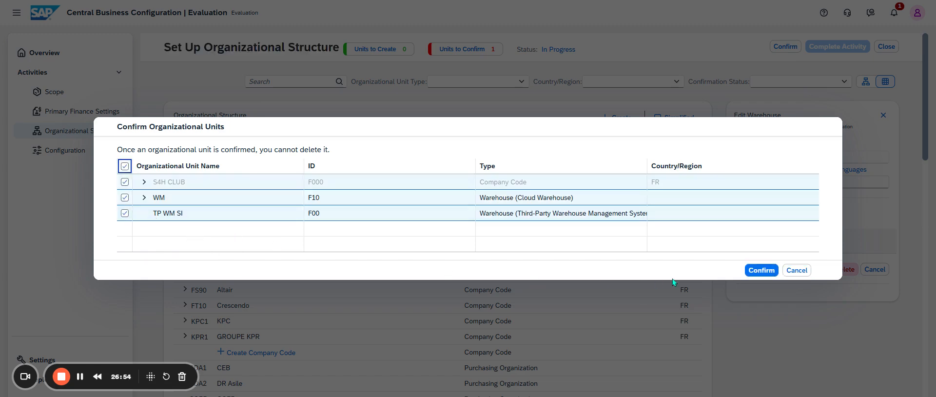
left_click(761, 269)
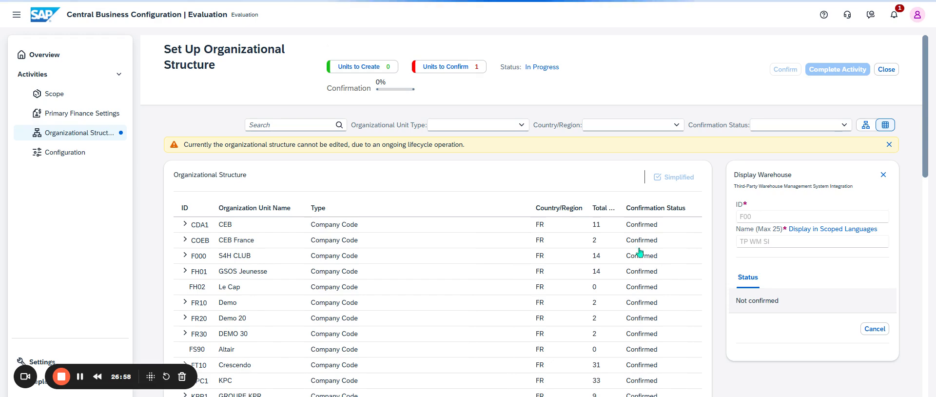
scroll(581, 209, "down", 3)
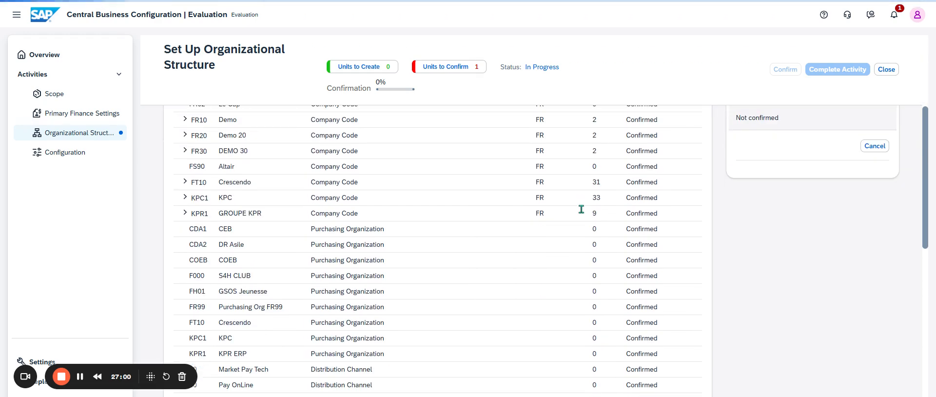
Check the breakdown of units to confirm and show the organizational structure as a full-screen chart
scroll(581, 209, "up", 3)
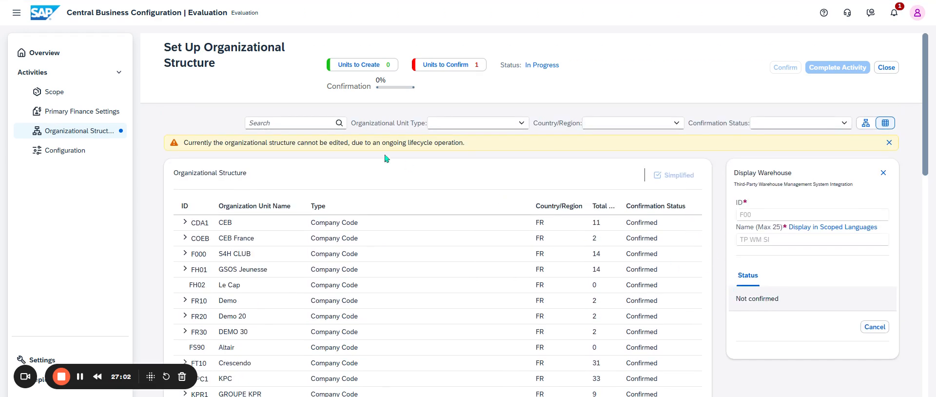
left_click(461, 73)
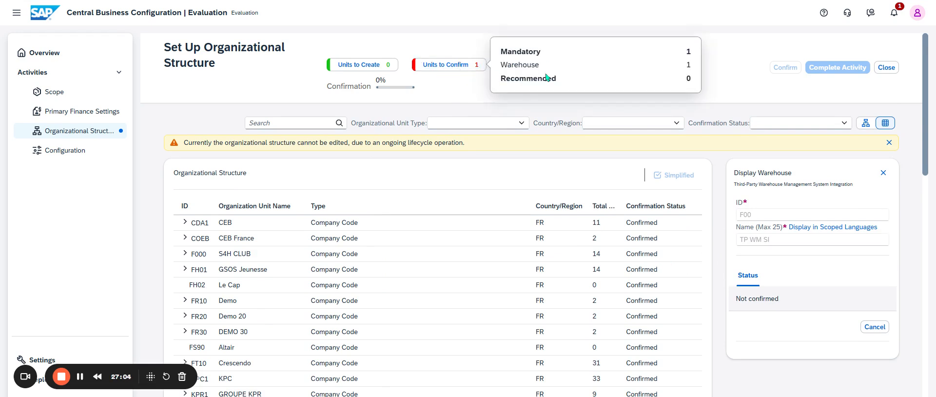
left_click(866, 123)
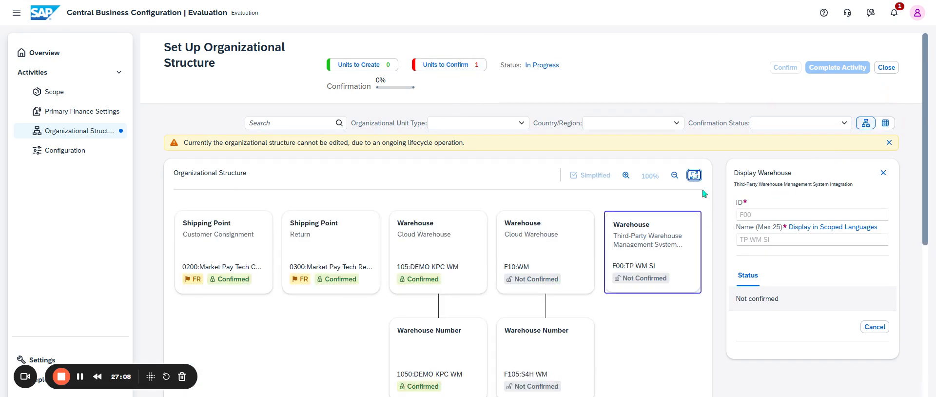
left_click(695, 175)
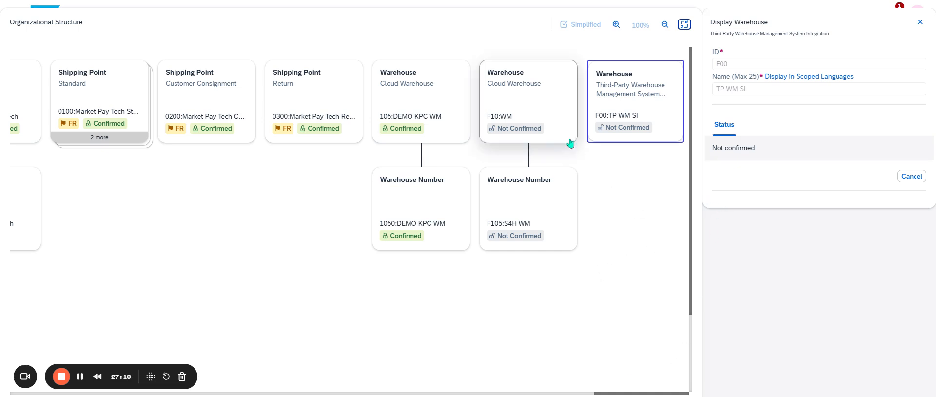
Inspect cloud warehouse F10, warehouse number F105 and third-party warehouse F00 in the chart, and exit the full-screen view
left_click(533, 123)
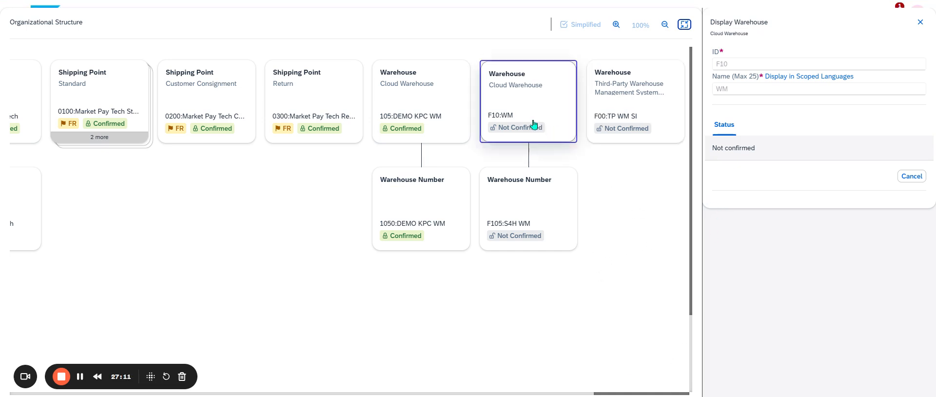
left_click(537, 207)
left_click(621, 103)
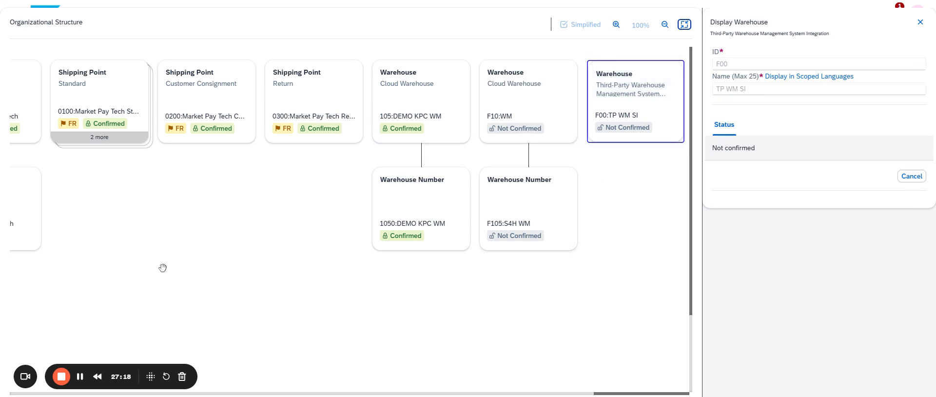
left_click_drag(163, 267, 395, 268)
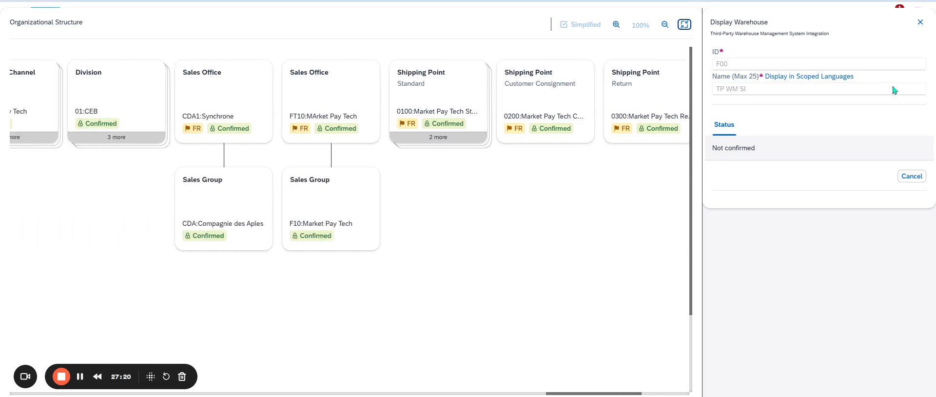
left_click(920, 22)
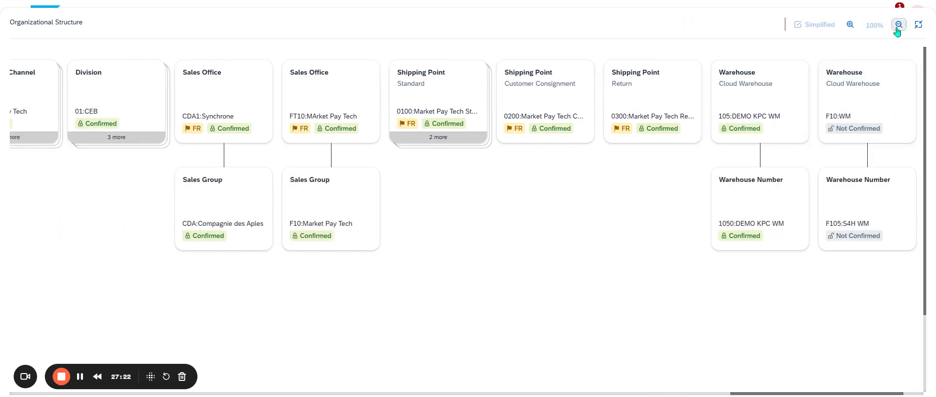
left_click(918, 25)
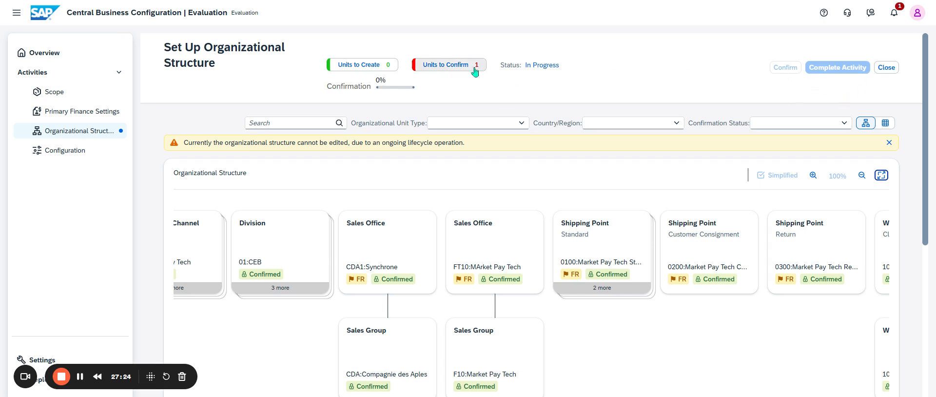
Recheck the units to confirm, return the structure to table view, and close and reopen the Set Up Organizational Structure activity
left_click(446, 64)
left_click(660, 111)
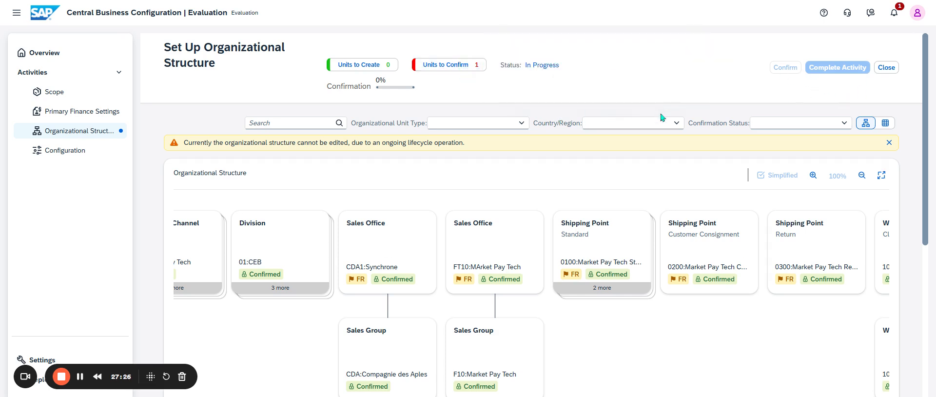
left_click(886, 123)
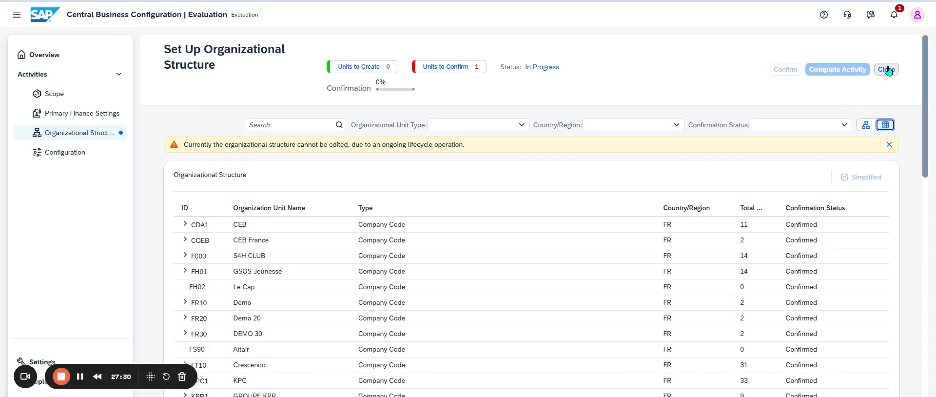
left_click(886, 68)
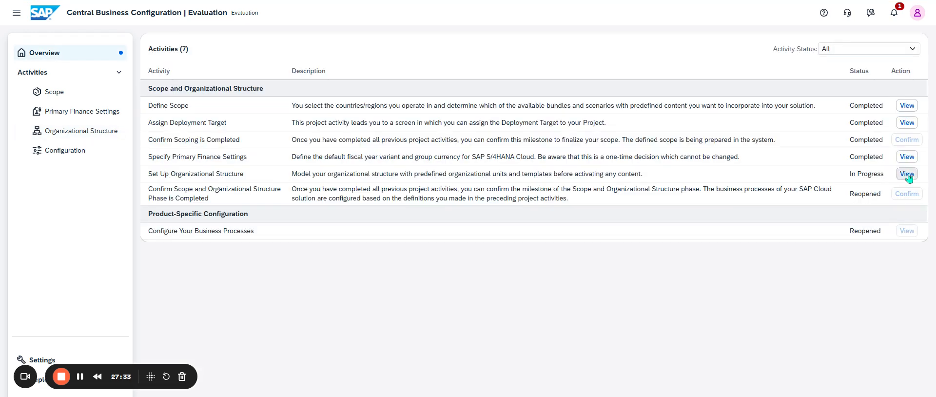
left_click(908, 174)
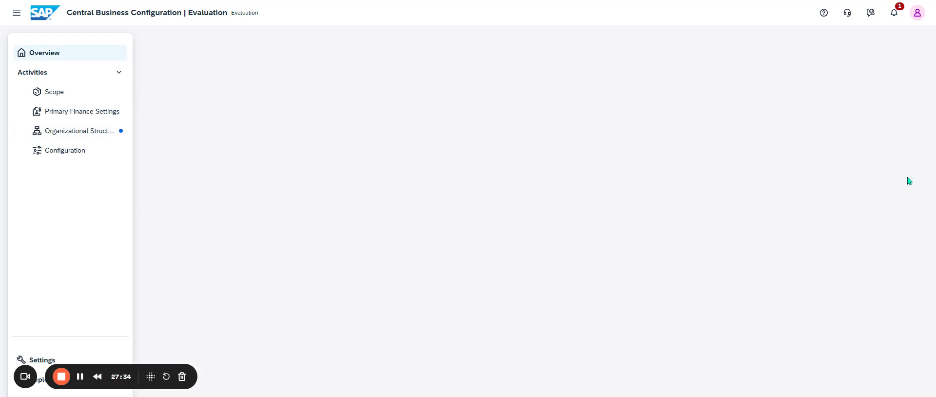
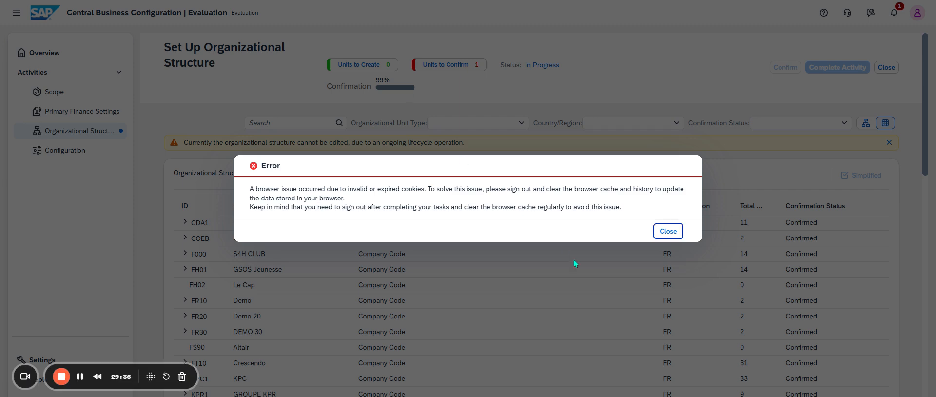
Dismiss the browser cookie error and check whether any organizational units are still awaiting confirmation
left_click(672, 234)
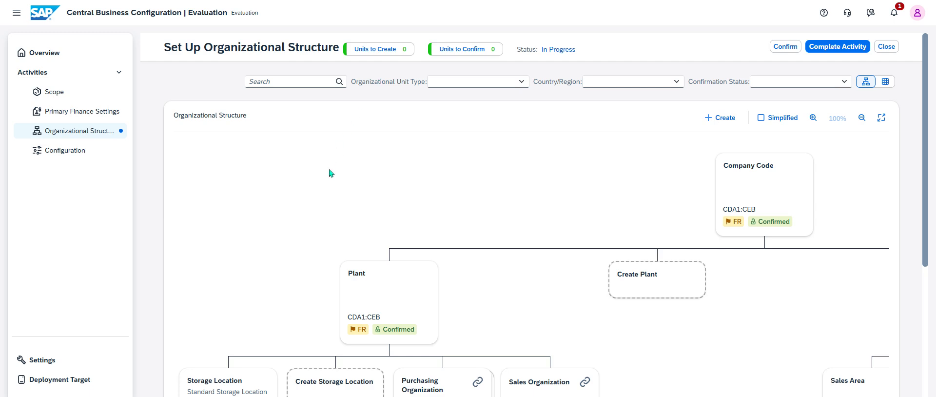
left_click(785, 46)
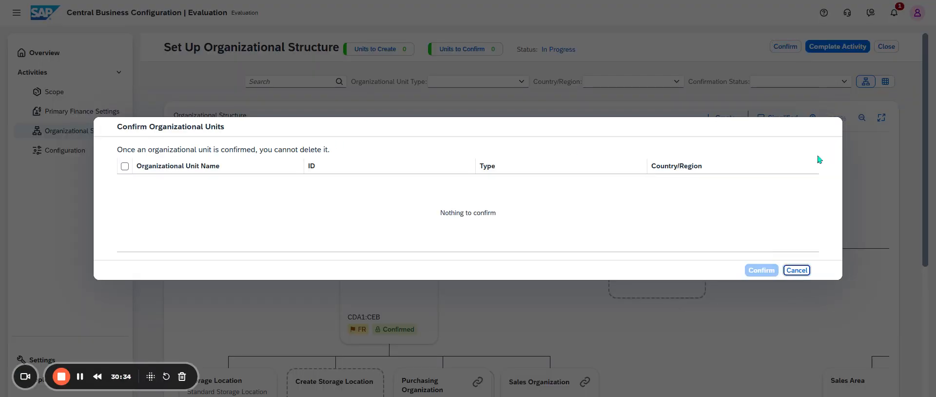
left_click(796, 270)
Complete the Set Up Organizational Structure activity, accepting the legal compliance notice, and confirm the Scope and Organizational Structure phase milestone
left_click(856, 50)
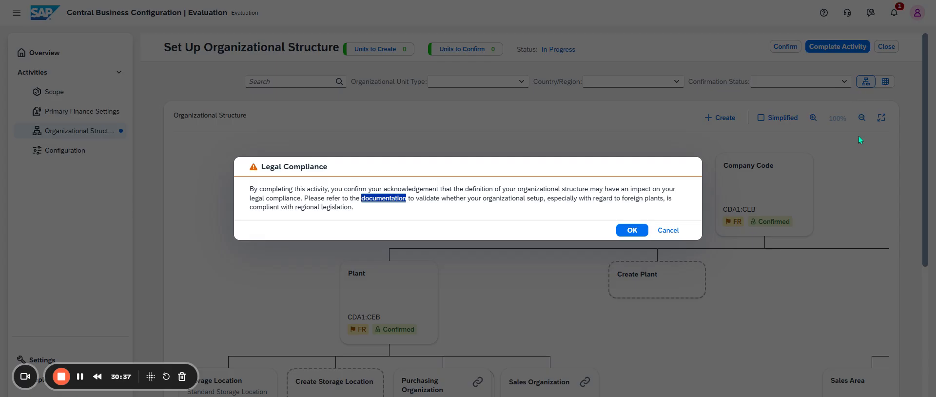
left_click(631, 230)
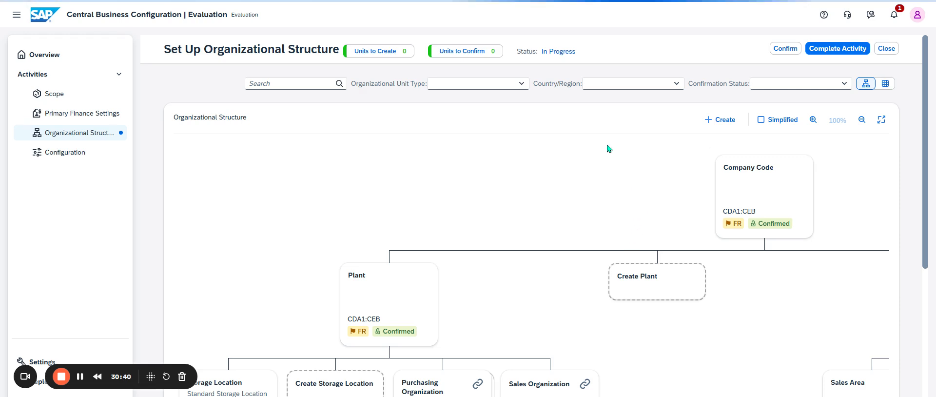
left_click(897, 49)
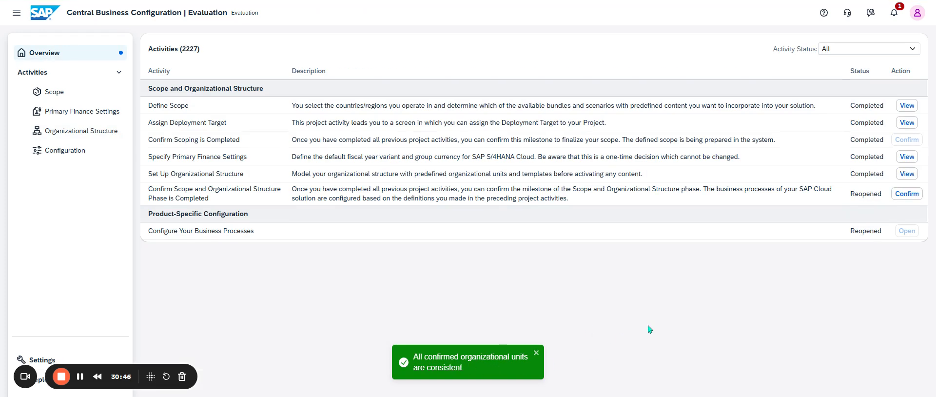
left_click(899, 195)
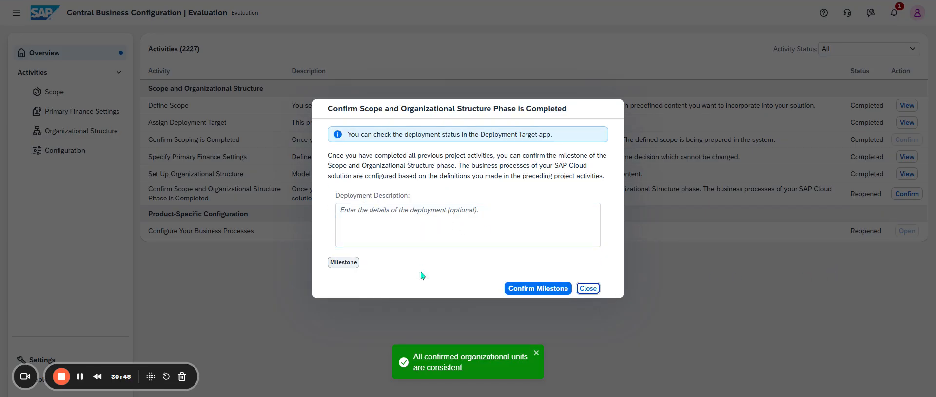
left_click(526, 291)
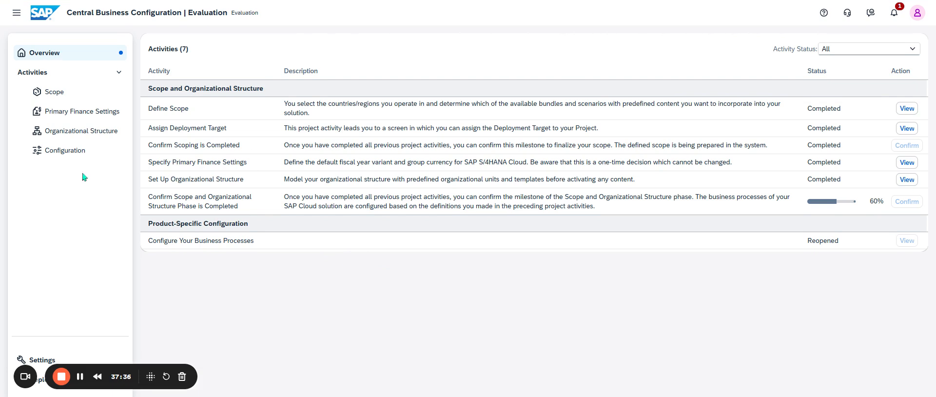
Search the business process configuration for "shipping" and look over the Assign Shipping Points activity among the results
left_click(61, 160)
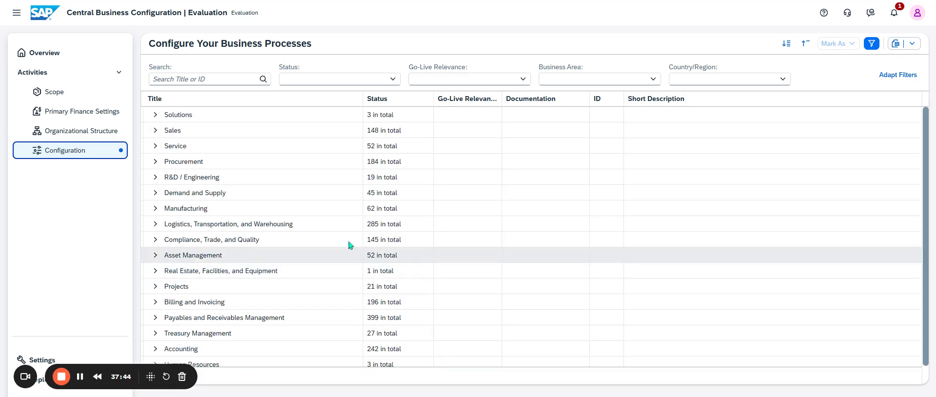
left_click(193, 81)
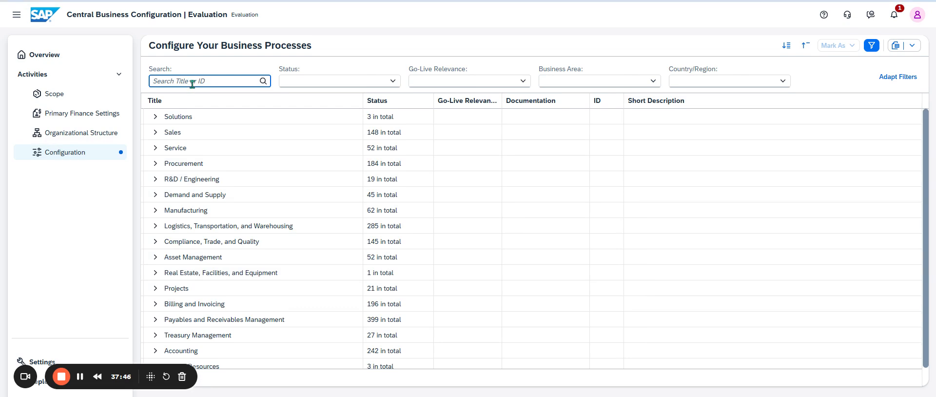
type("shippin")
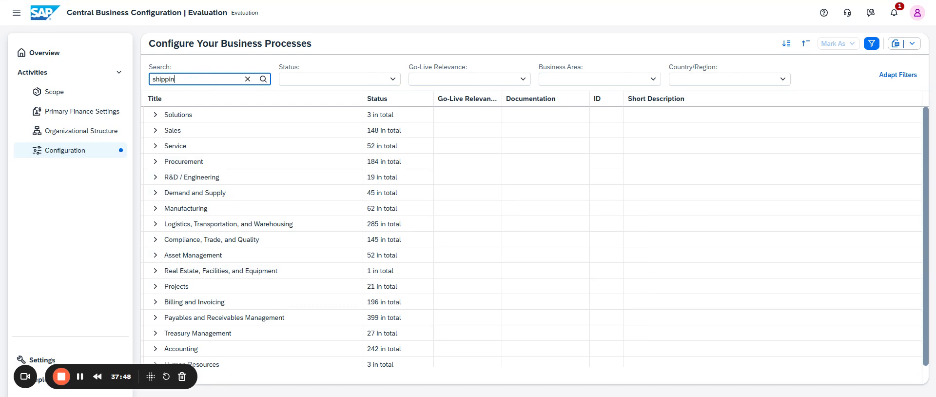
type("g")
key("Return")
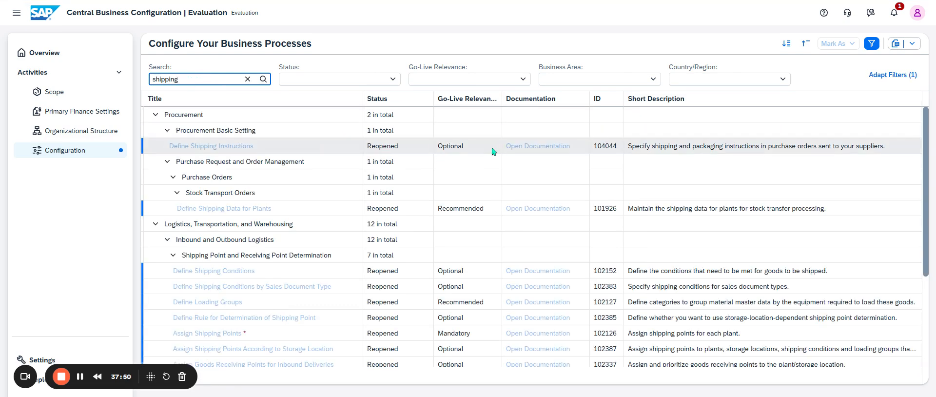
left_click_drag(507, 146, 570, 150)
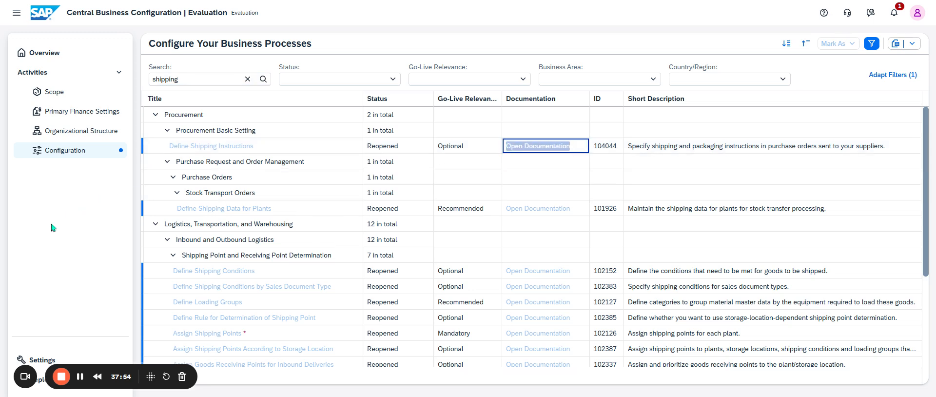
scroll(268, 289, "down", 3)
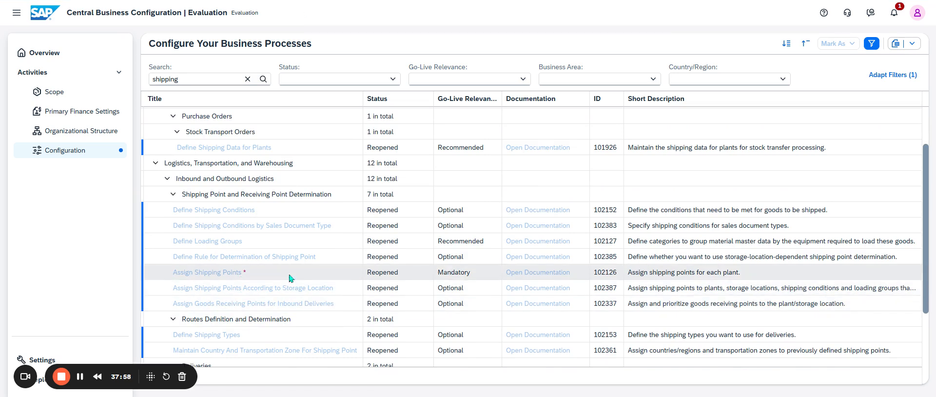
View the Organizational Structure and Scope activities and check the milestone's progress in the project overview
left_click(68, 132)
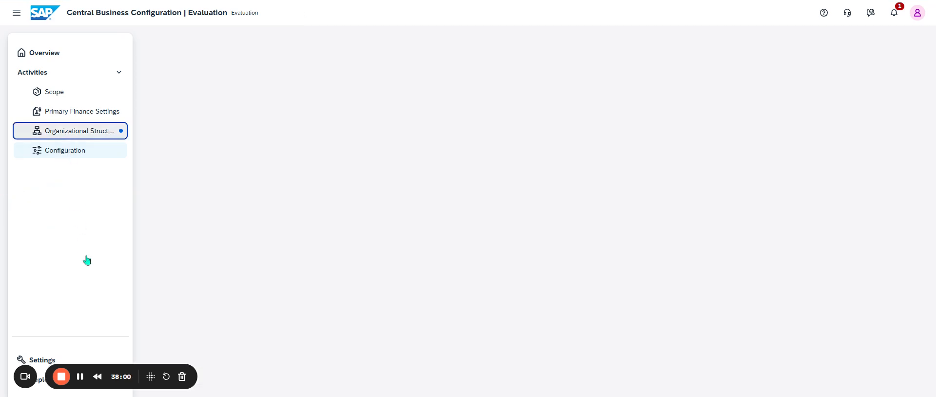
left_click(68, 99)
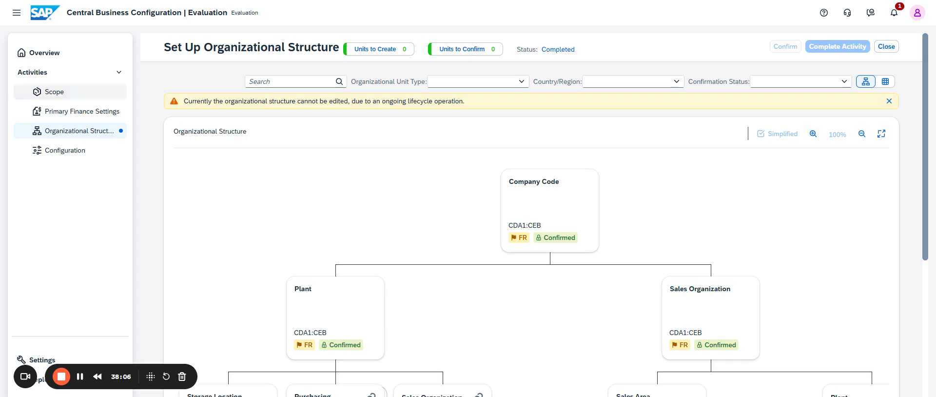
left_click(68, 93)
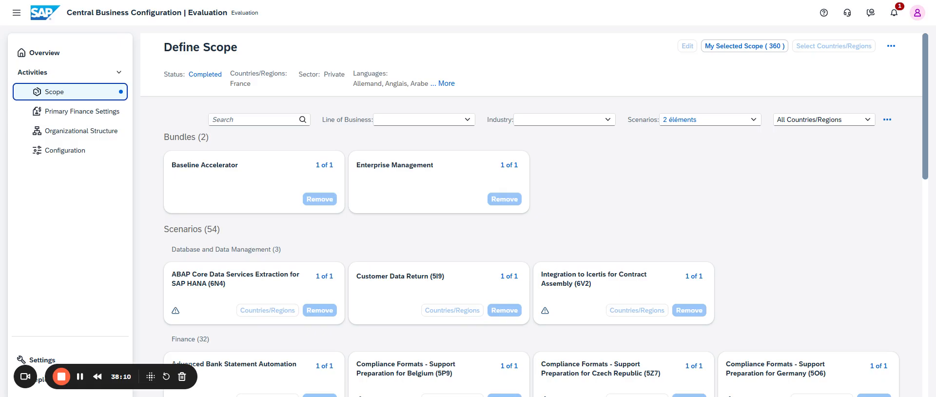
left_click(44, 57)
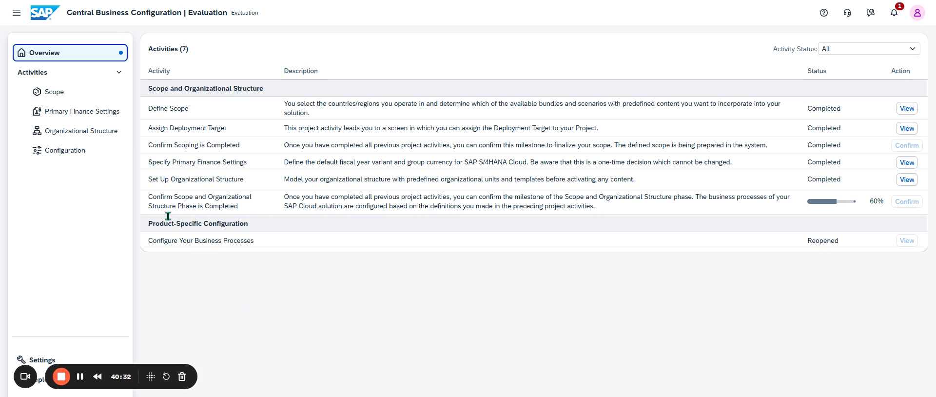
Revisit the configuration activities, return to the project overview and reload the page to refresh the milestone's deployment status
left_click(88, 155)
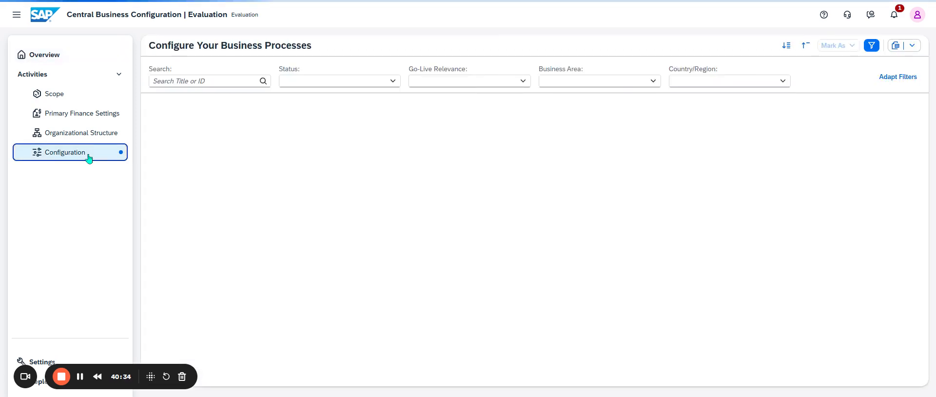
left_click(69, 53)
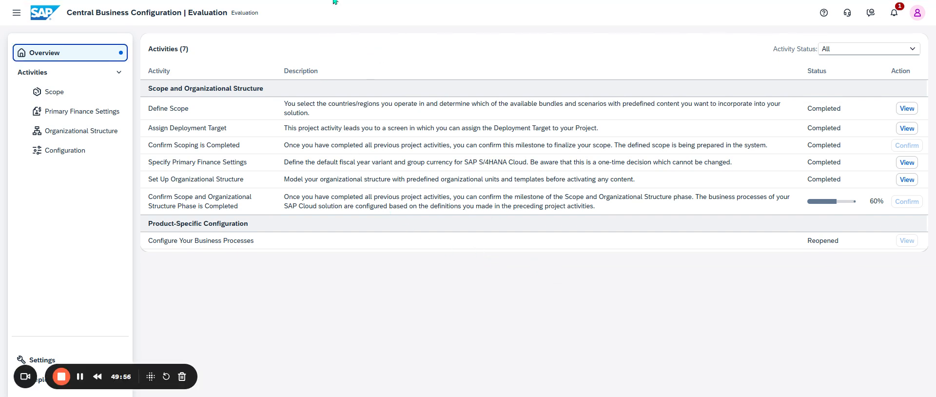
key("F5")
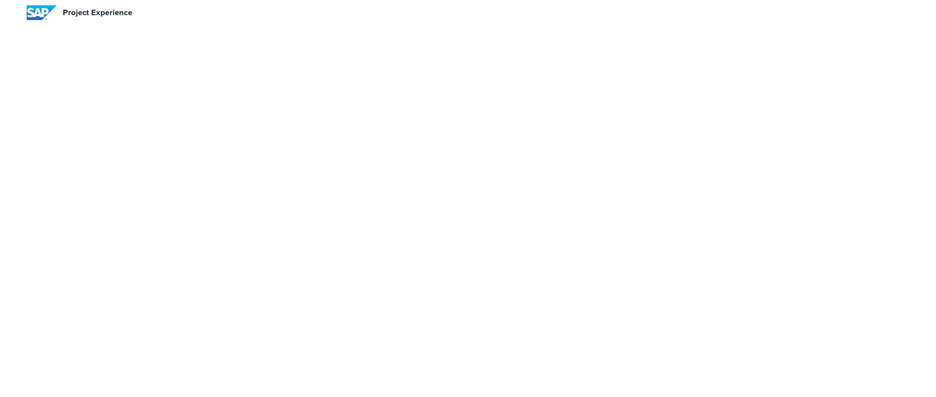